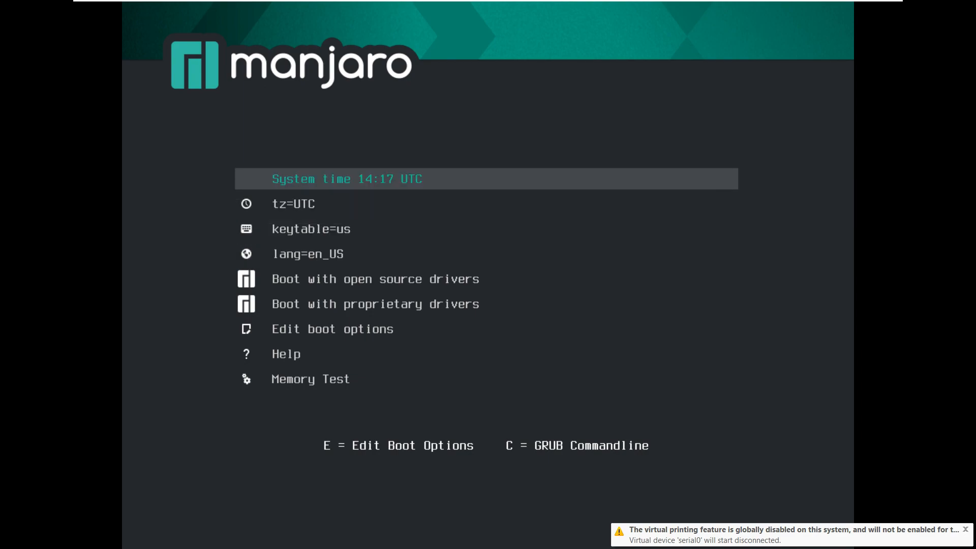
Boot the live system from the 'Boot with open source drivers' GRUB entry.
{"action": "key", "text": "Down"}
{"action": "key", "text": "Down"}
{"action": "key", "text": "Down"}
{"action": "key", "text": "Down"}
{"action": "key", "text": "Down"}
{"action": "key", "text": "Down"}
{"action": "key", "text": "Down"}
{"action": "key", "text": "Down"}
{"action": "key", "text": "Down"}
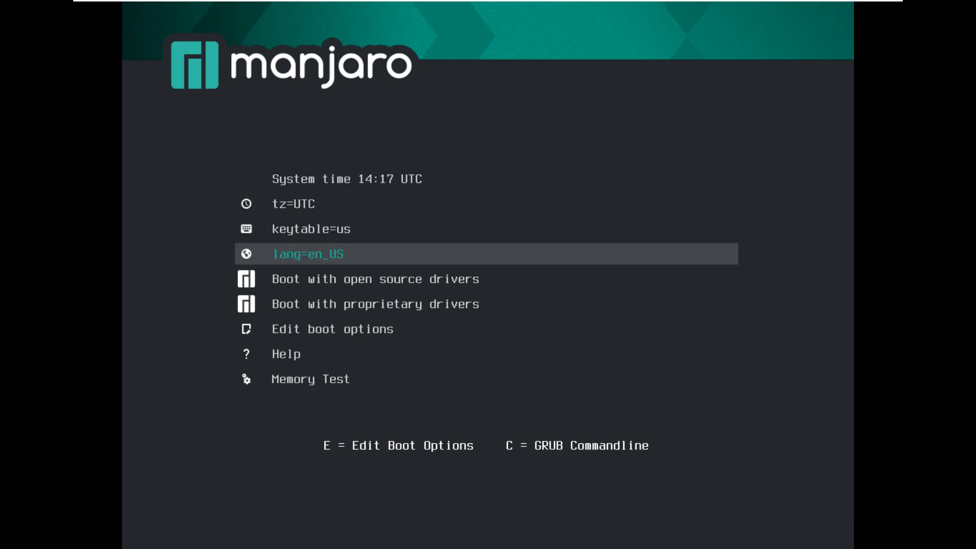
{"action": "key", "text": "Down"}
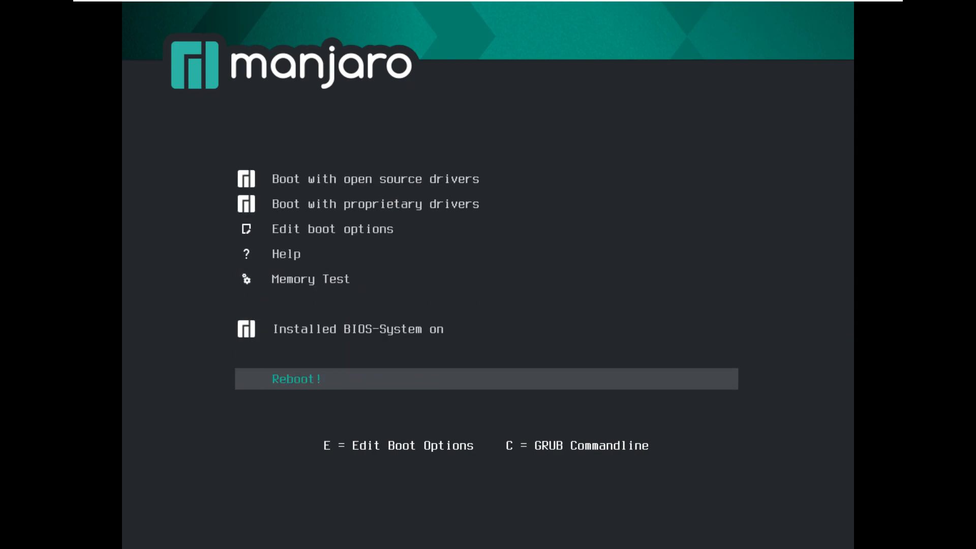
{"action": "key", "text": "Up"}
{"action": "key", "text": "Up"}
{"action": "key", "text": "Home"}
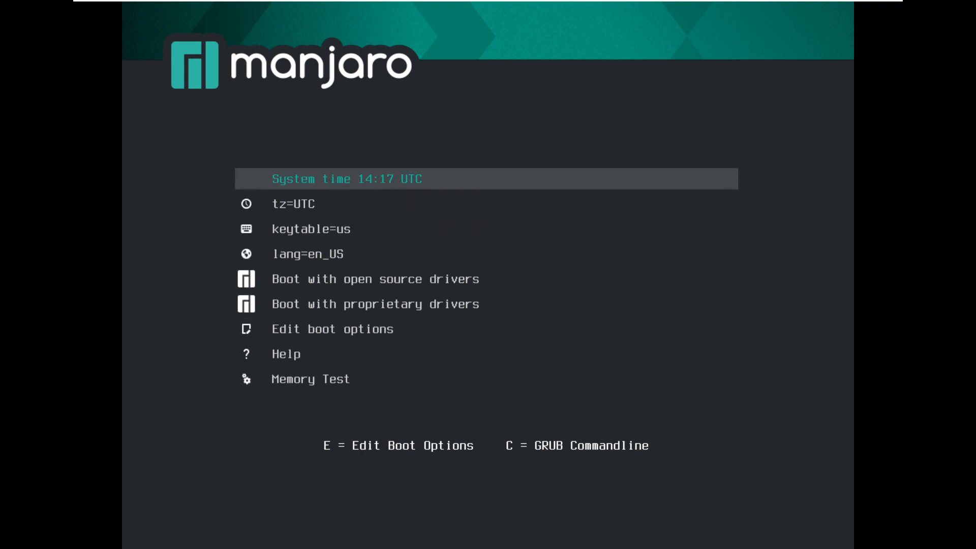
{"action": "key", "text": "Down"}
{"action": "key", "text": "Down"}
{"action": "key", "text": "Down"}
{"action": "key", "text": "Return"}
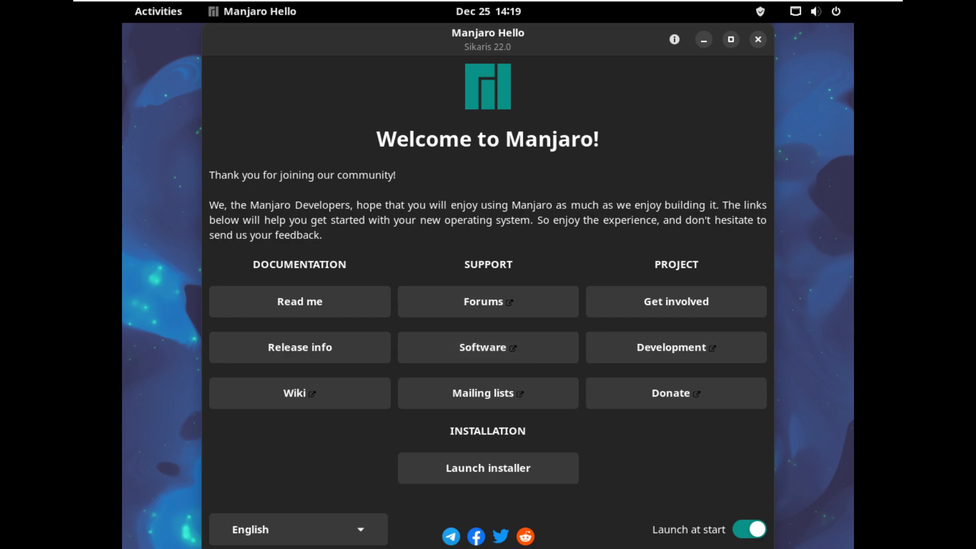
{"action": "right_click", "coordinate": [184, 216]}
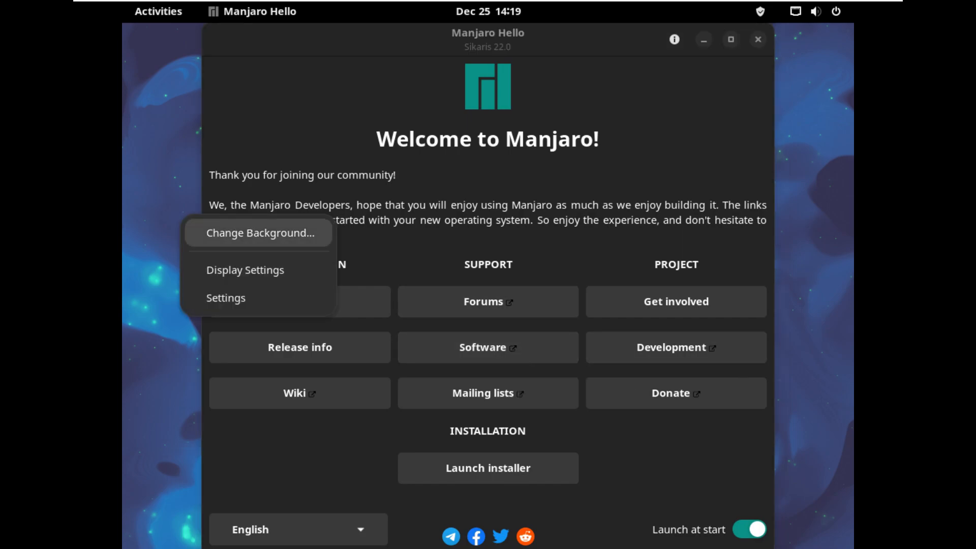
{"action": "left_click", "coordinate": [245, 270]}
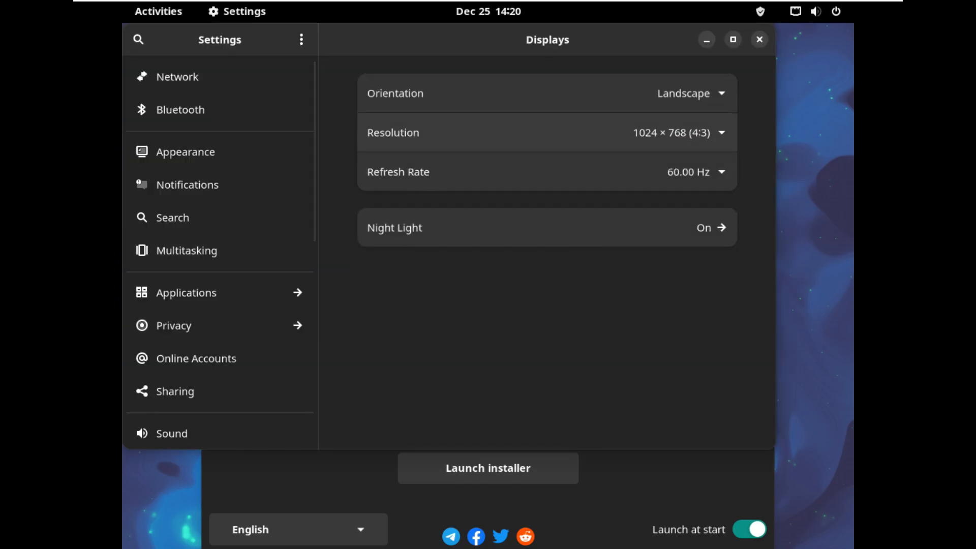
{"action": "left_click", "coordinate": [673, 133]}
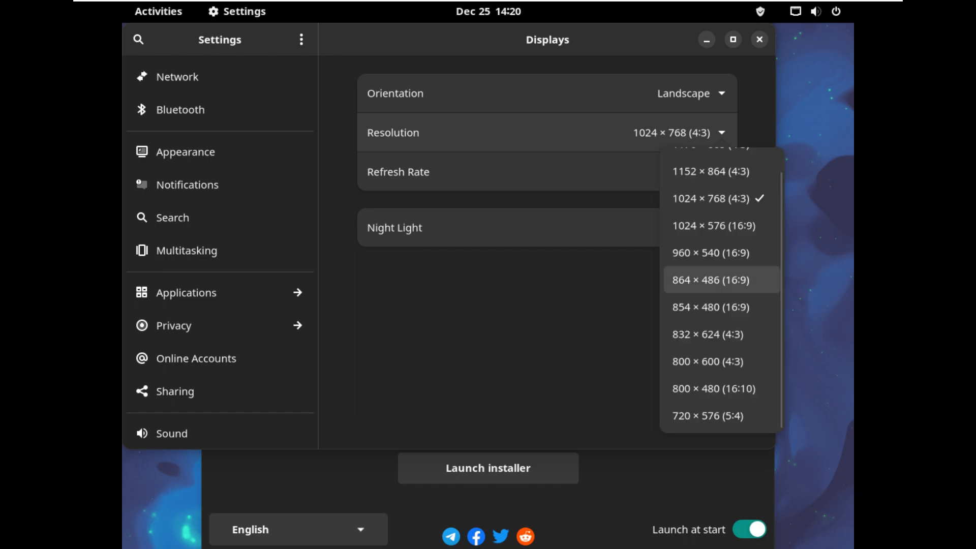
{"action": "scroll", "coordinate": [722, 280], "scroll_direction": "up", "scroll_amount": 1}
{"action": "scroll", "coordinate": [722, 279], "scroll_direction": "down", "scroll_amount": 1}
{"action": "scroll", "coordinate": [722, 279], "scroll_direction": "up", "scroll_amount": 1}
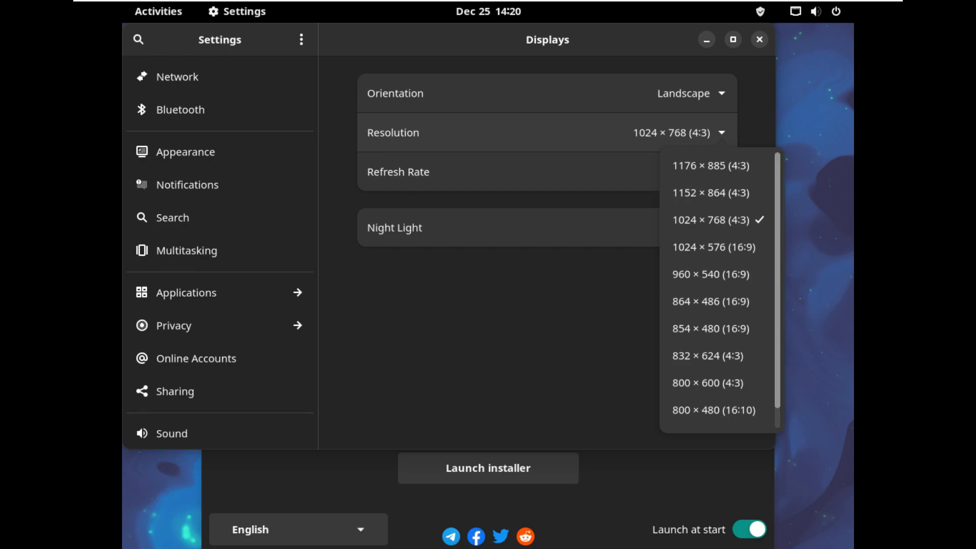
{"action": "scroll", "coordinate": [722, 290], "scroll_direction": "down", "scroll_amount": 1}
{"action": "scroll", "coordinate": [722, 290], "scroll_direction": "up", "scroll_amount": 1}
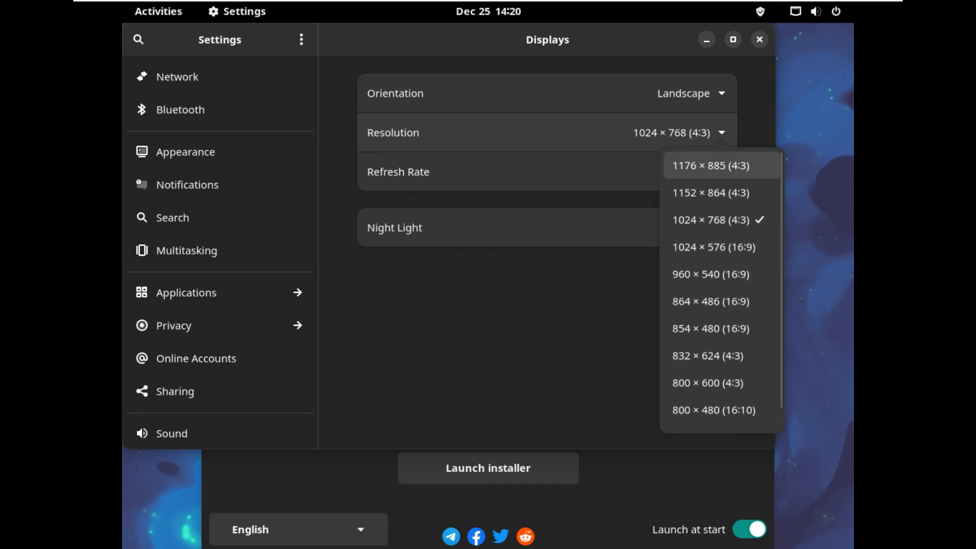
{"action": "key", "text": "Escape"}
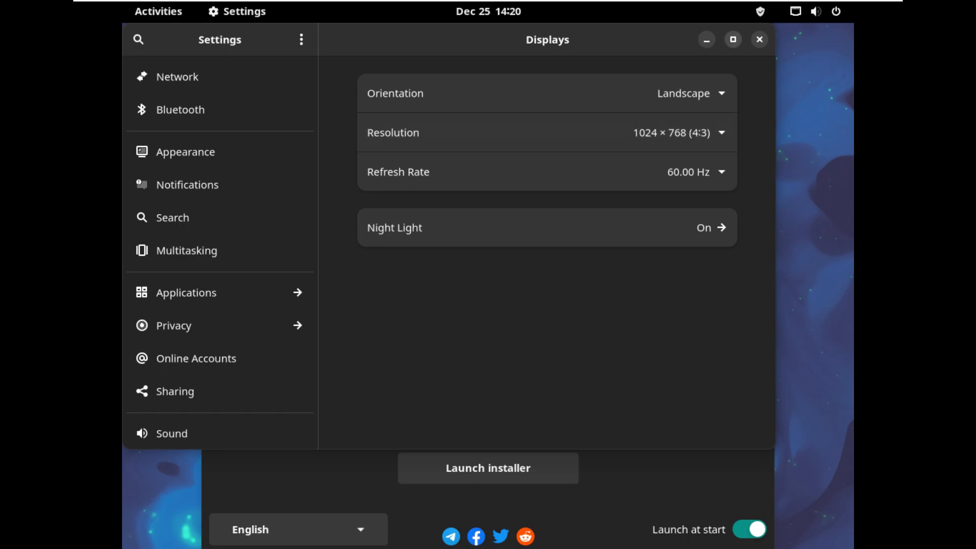
{"action": "left_click", "coordinate": [759, 39]}
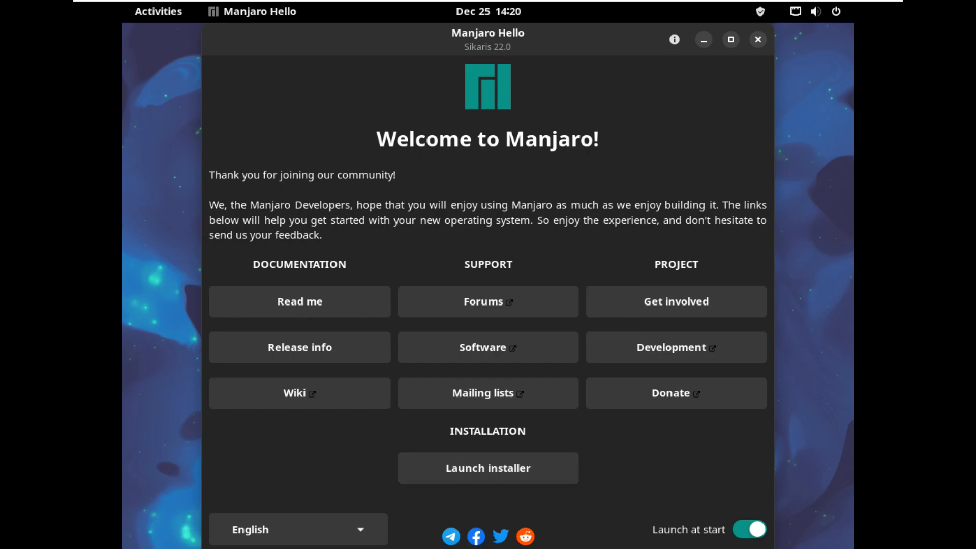
View Manjaro Hello's About information, then close the welcome window.
{"action": "left_click", "coordinate": [675, 39]}
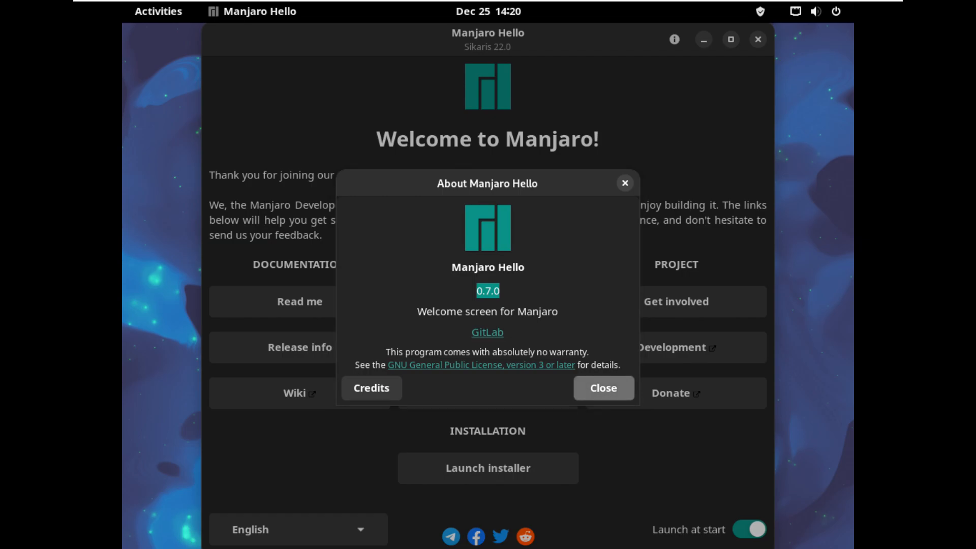
{"action": "left_click", "coordinate": [604, 388]}
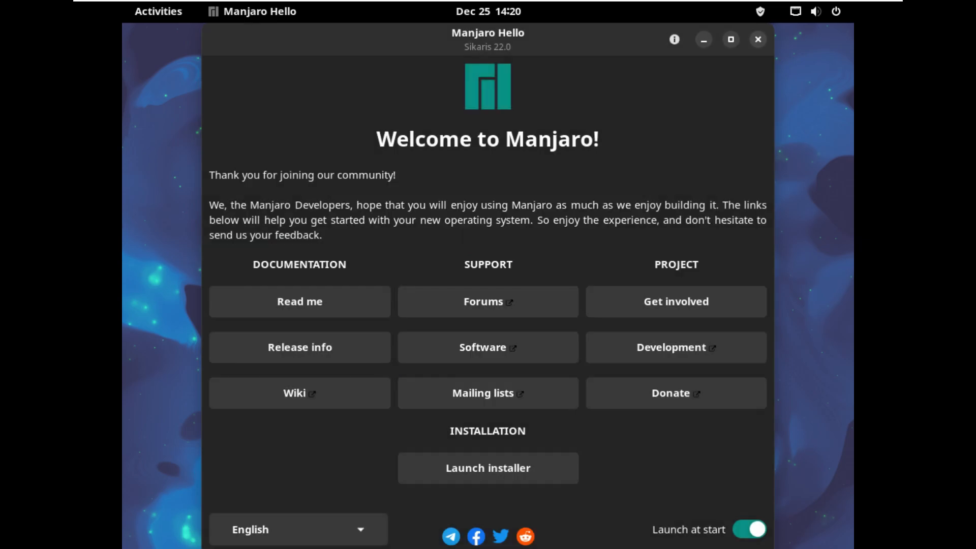
{"action": "left_click", "coordinate": [758, 39]}
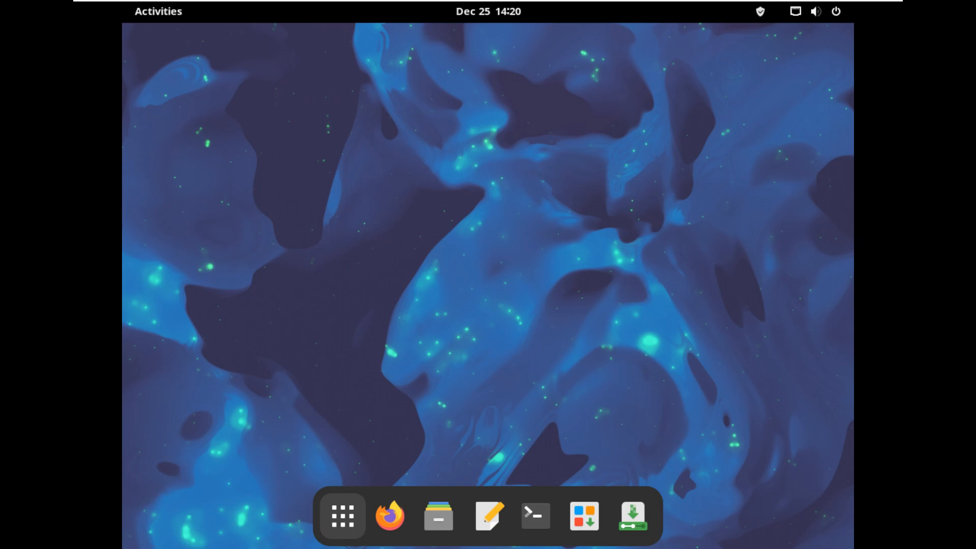
Launch Settings from the System Tools folder in the app grid.
{"action": "left_click", "coordinate": [342, 516]}
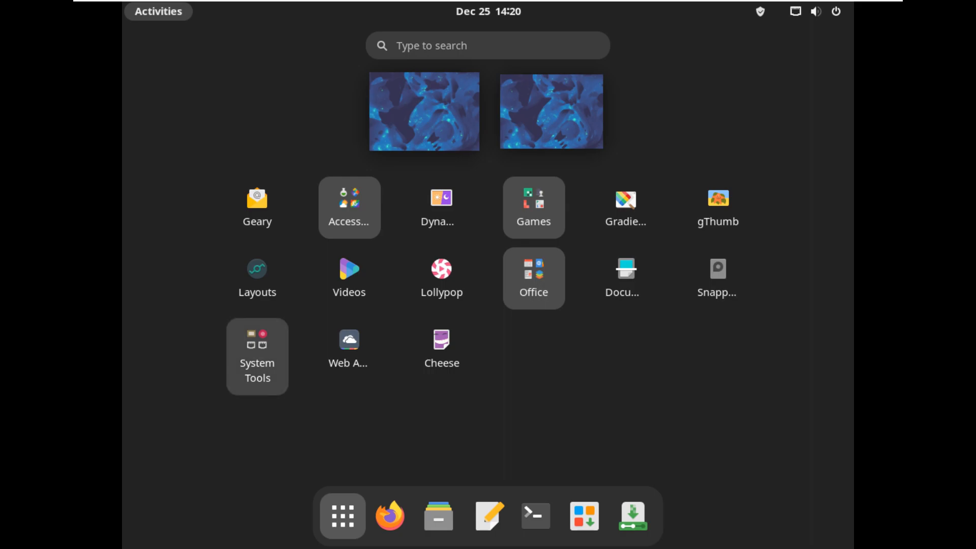
{"action": "left_click", "coordinate": [258, 356]}
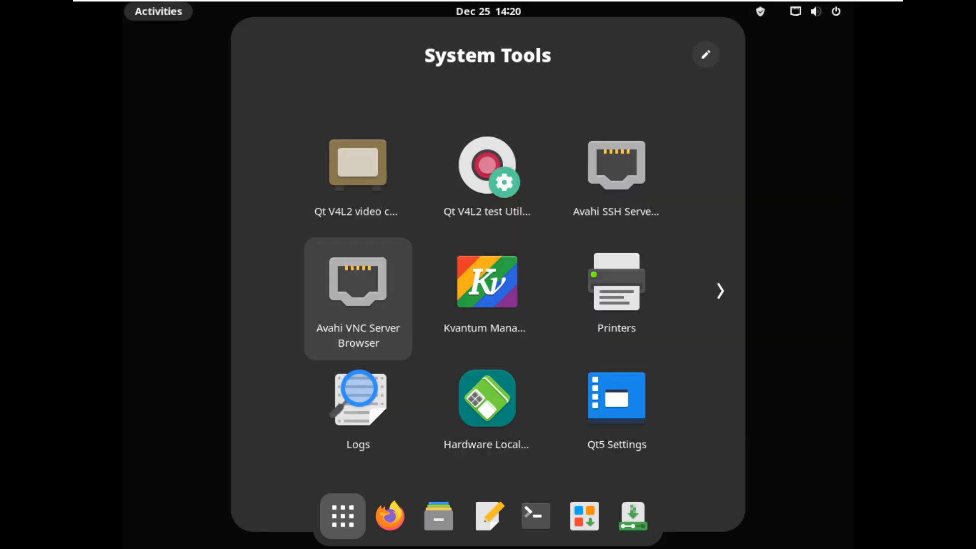
{"action": "scroll", "coordinate": [358, 290], "scroll_direction": "down", "scroll_amount": 1}
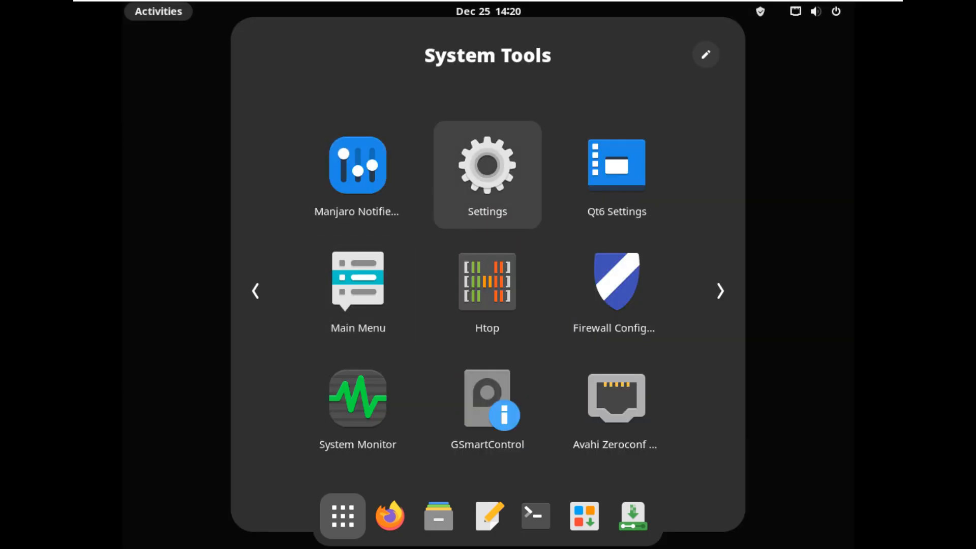
{"action": "left_click", "coordinate": [487, 173]}
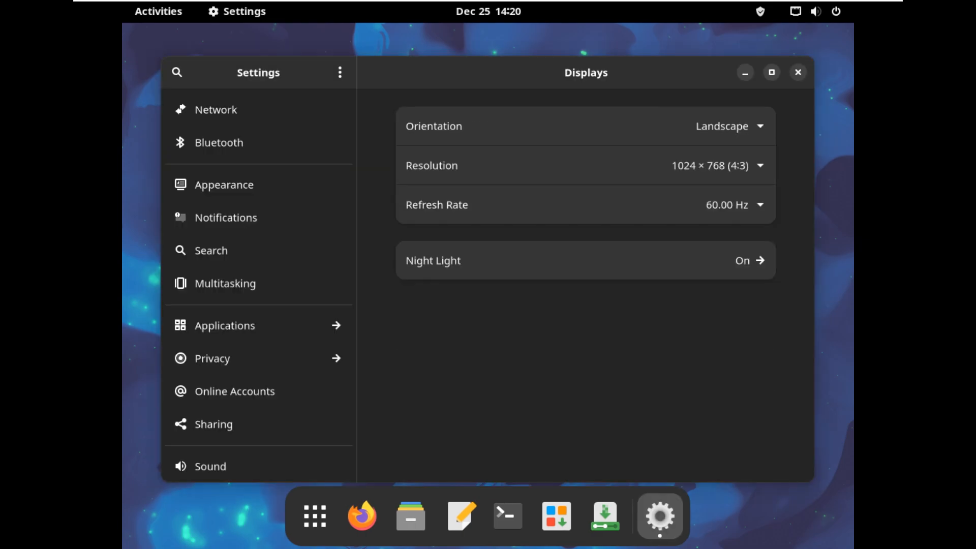
Look through the available screen resolutions, keeping 1024 × 768.
{"action": "left_click", "coordinate": [730, 166]}
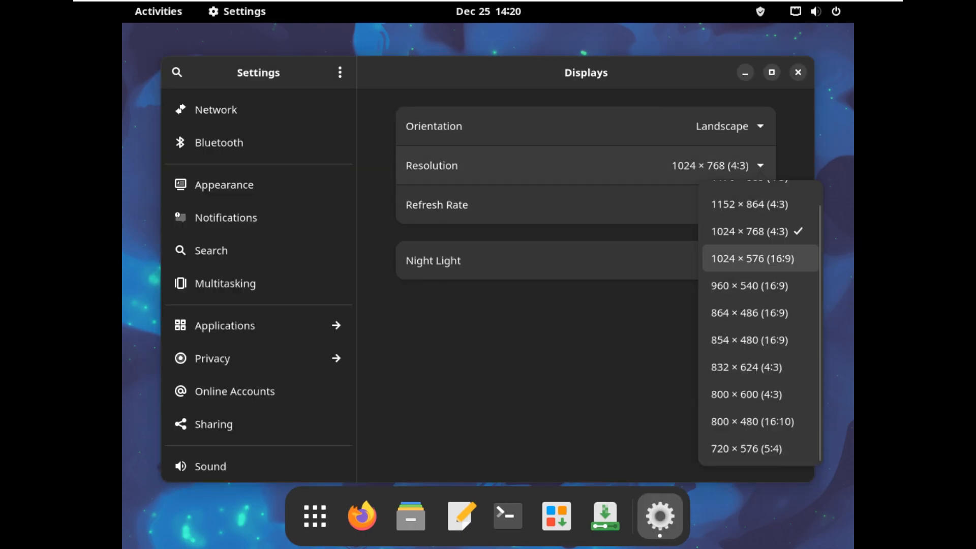
{"action": "scroll", "coordinate": [760, 269], "scroll_direction": "up", "scroll_amount": 1}
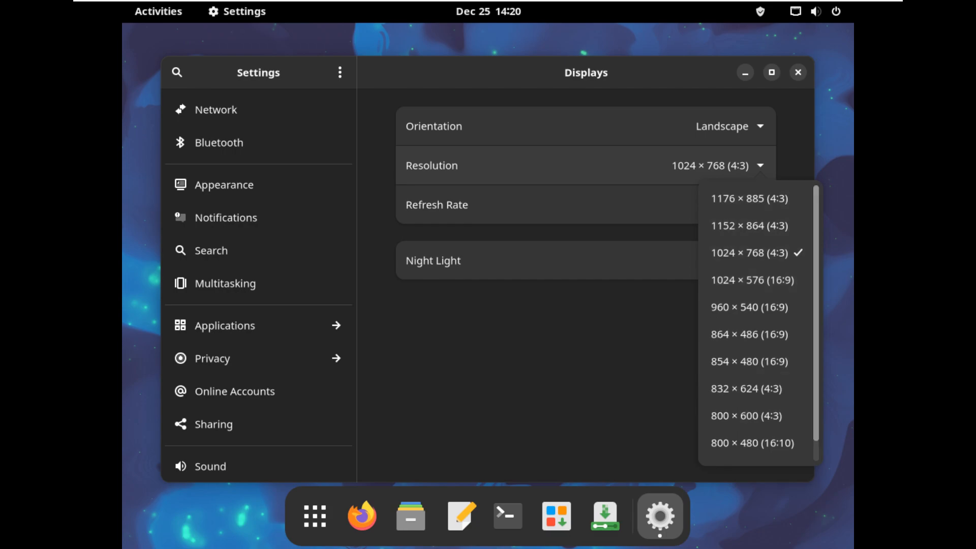
{"action": "scroll", "coordinate": [759, 323], "scroll_direction": "down", "scroll_amount": 1}
{"action": "scroll", "coordinate": [760, 324], "scroll_direction": "up", "scroll_amount": 1}
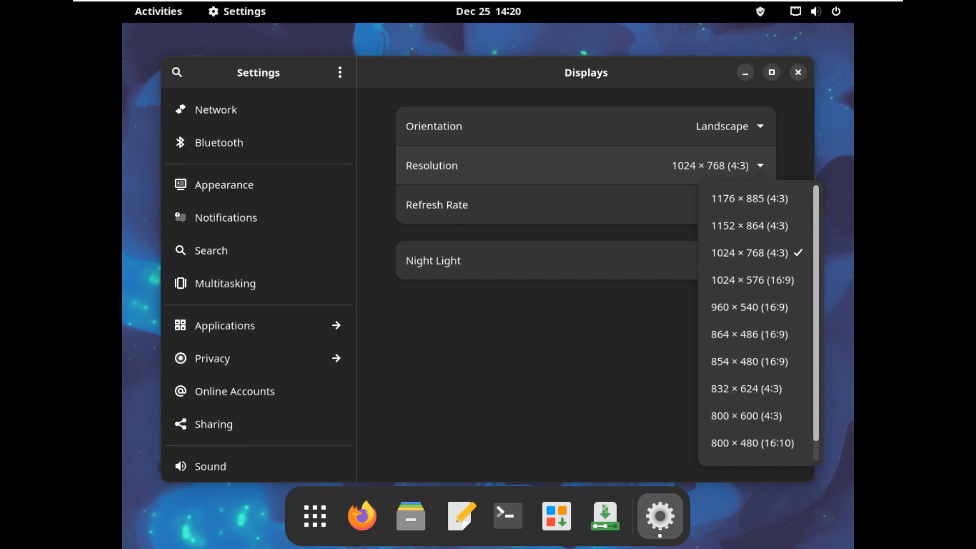
{"action": "key", "text": "Escape"}
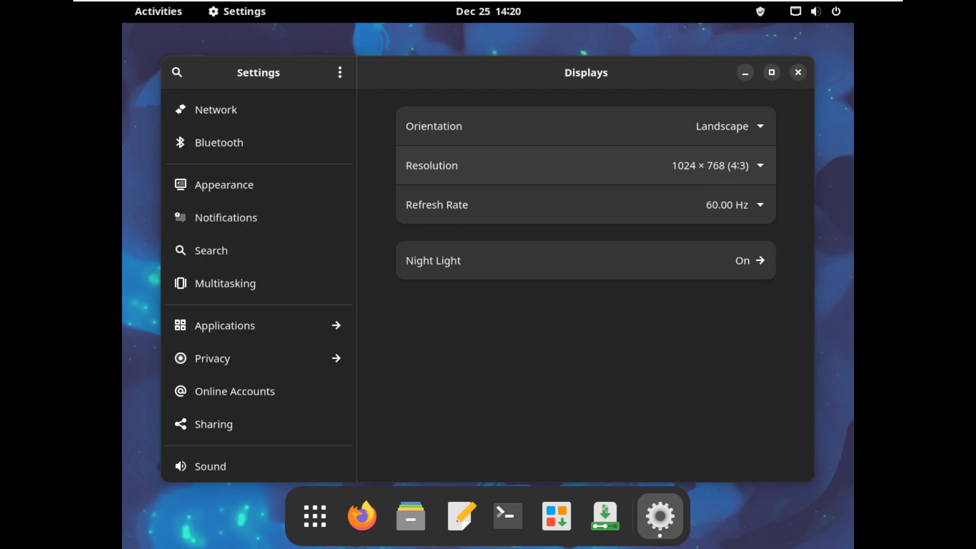
Review the About page (VMware, 3.8 GiB memory, 32.2 GB disk), then close Settings.
{"action": "scroll", "coordinate": [258, 305], "scroll_direction": "down", "scroll_amount": 5}
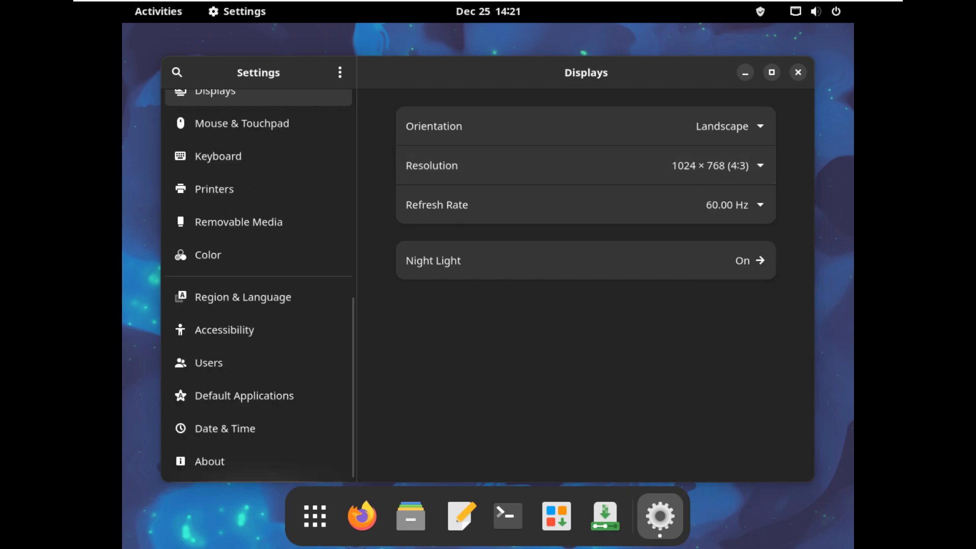
{"action": "scroll", "coordinate": [258, 305], "scroll_direction": "up", "scroll_amount": 2}
{"action": "scroll", "coordinate": [259, 400], "scroll_direction": "down", "scroll_amount": 3}
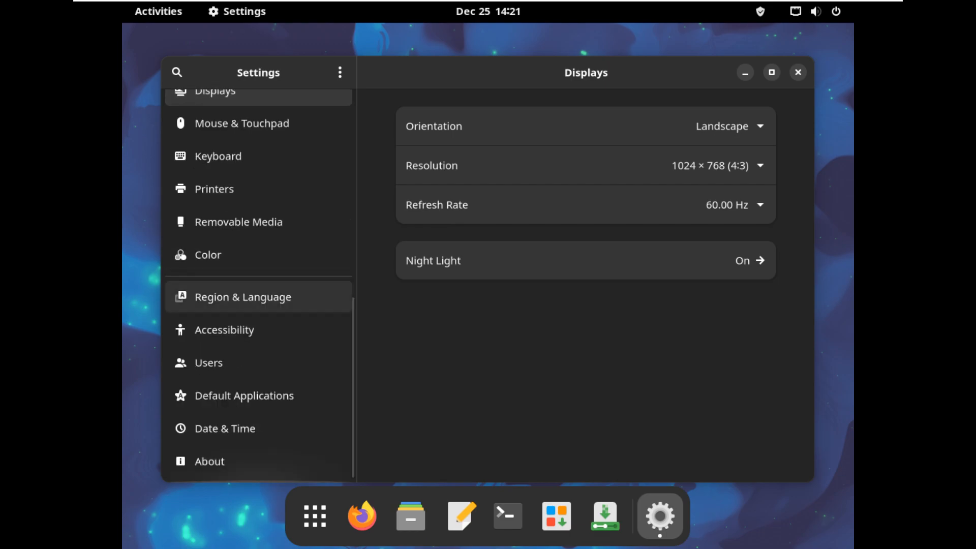
{"action": "left_click", "coordinate": [258, 462]}
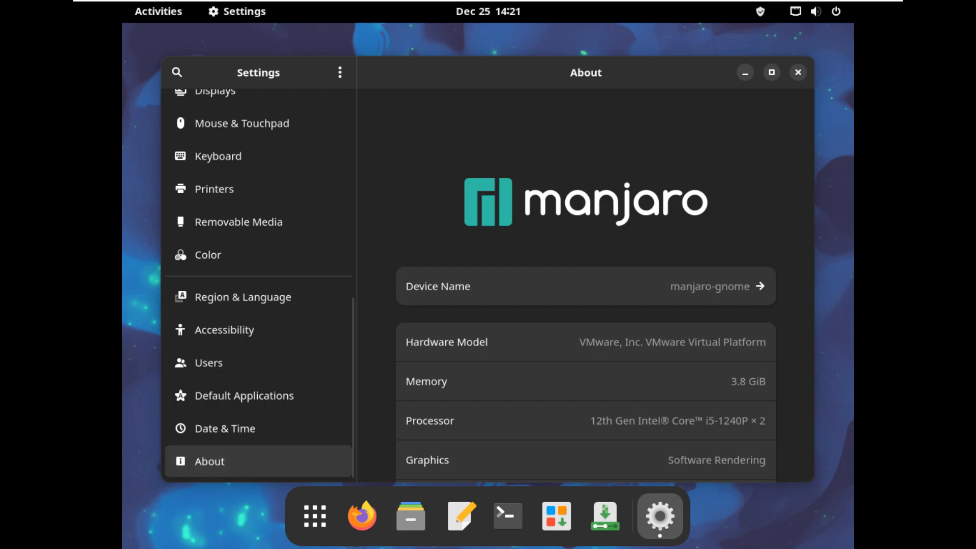
{"action": "scroll", "coordinate": [585, 285], "scroll_direction": "down", "scroll_amount": 10}
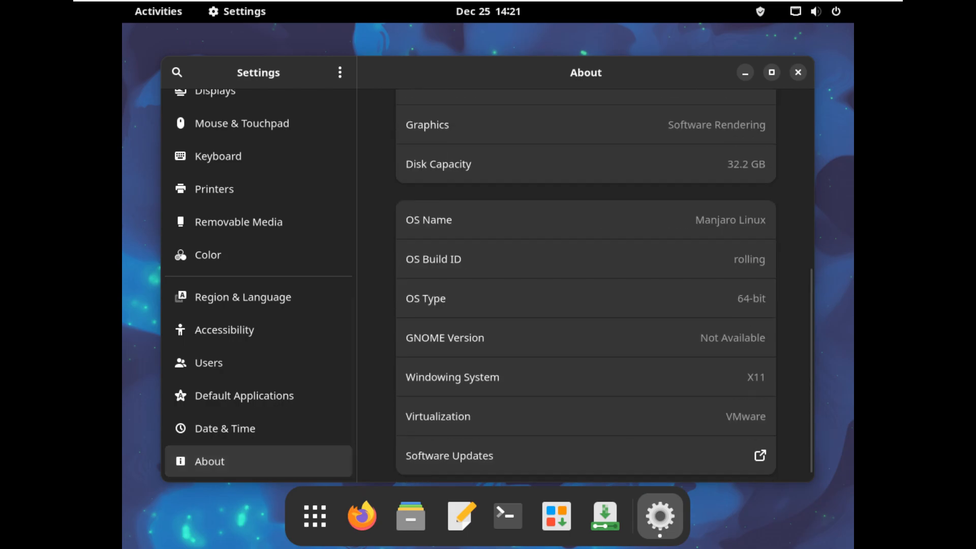
{"action": "scroll", "coordinate": [585, 285], "scroll_direction": "up", "scroll_amount": 3}
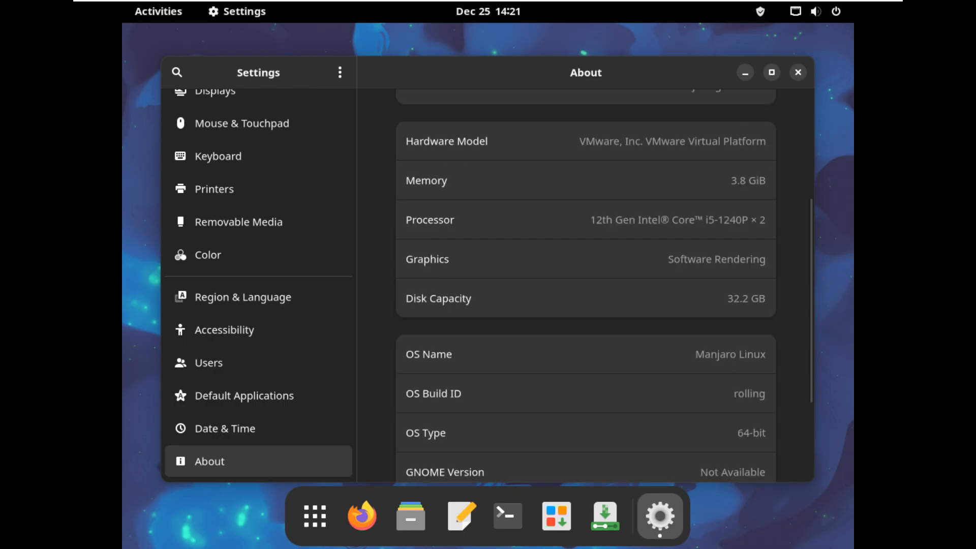
{"action": "scroll", "coordinate": [586, 285], "scroll_direction": "up", "scroll_amount": 5}
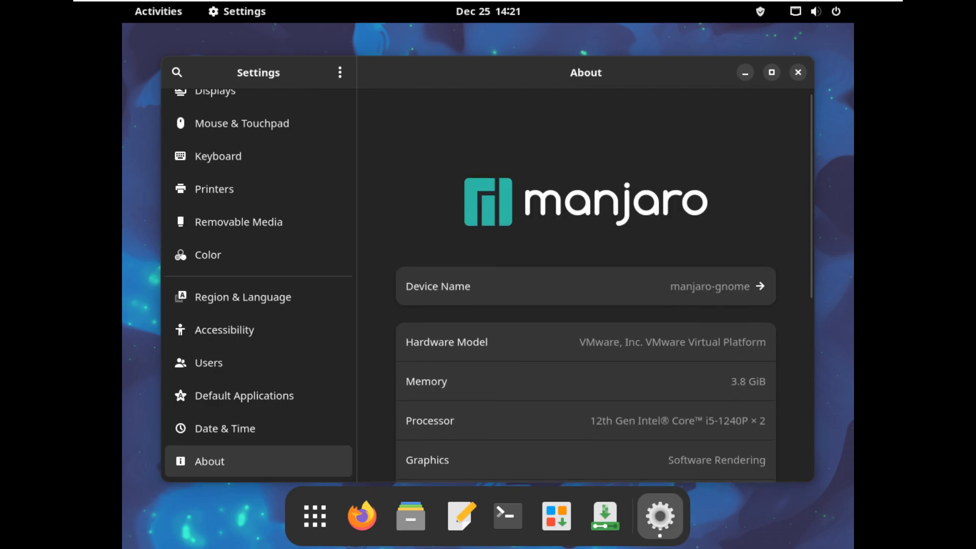
{"action": "key", "text": "alt+F4"}
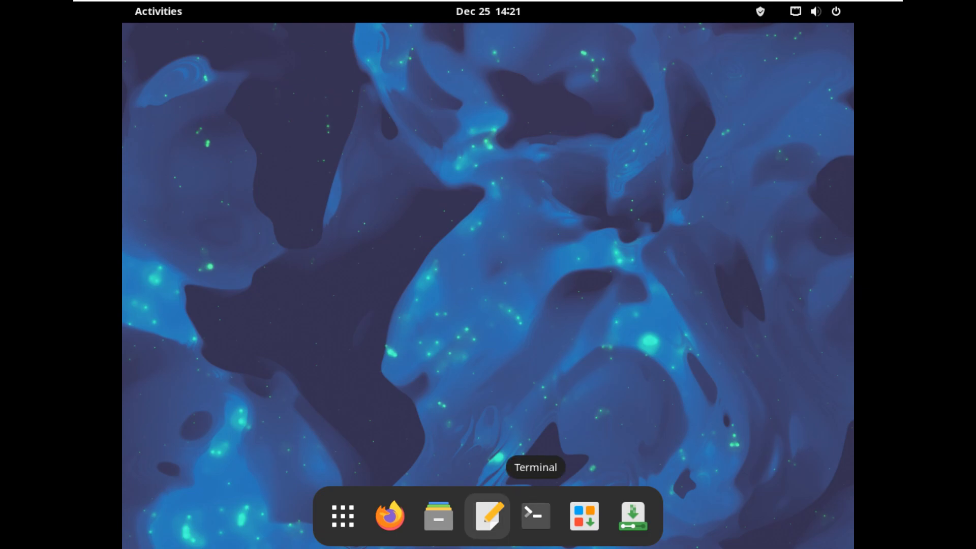
Launch System Monitor from the System Tools folder and maximize it.
{"action": "left_click", "coordinate": [342, 516]}
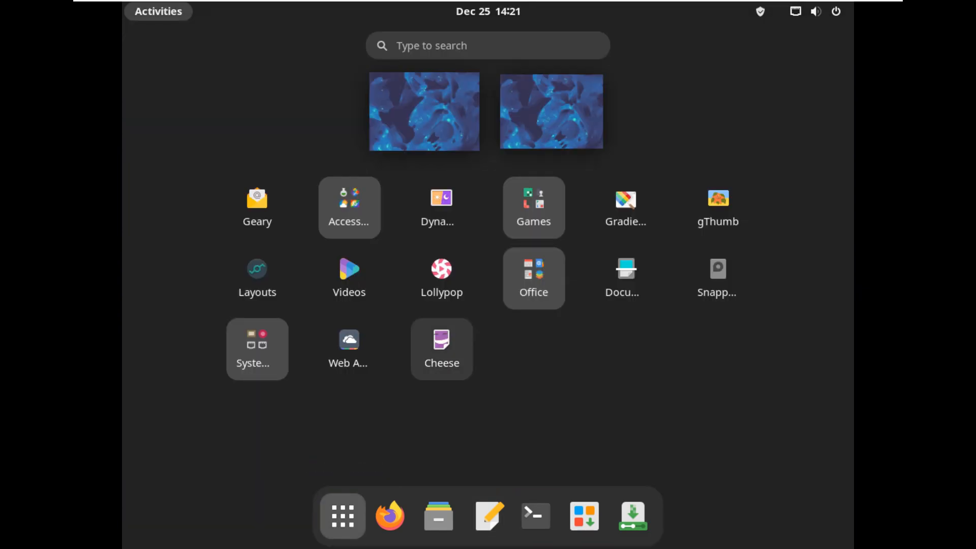
{"action": "left_click", "coordinate": [257, 355]}
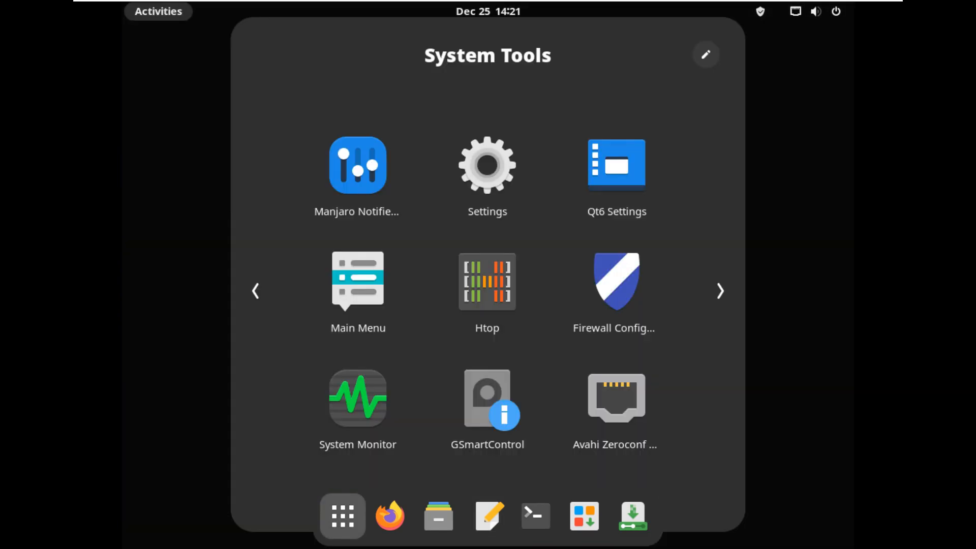
{"action": "left_click", "coordinate": [358, 407]}
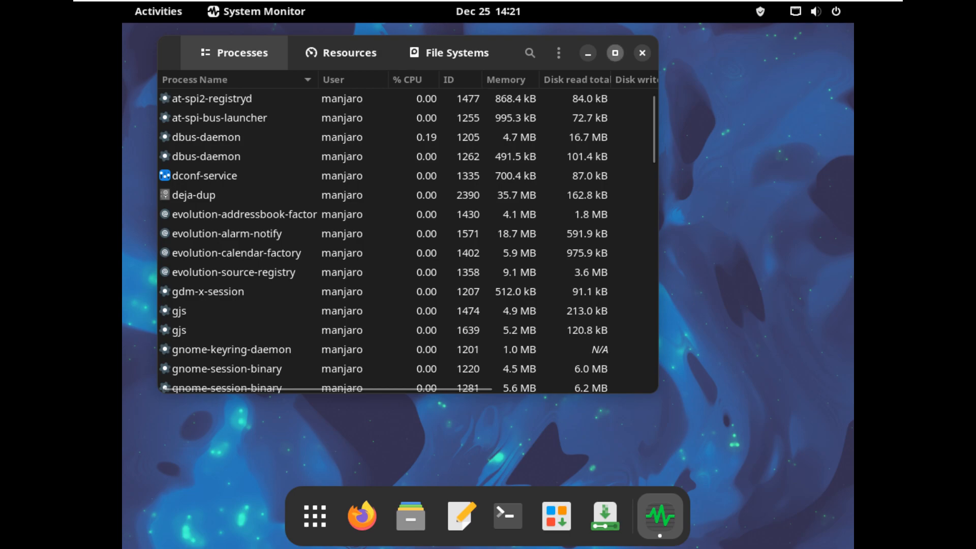
{"action": "left_click", "coordinate": [615, 53]}
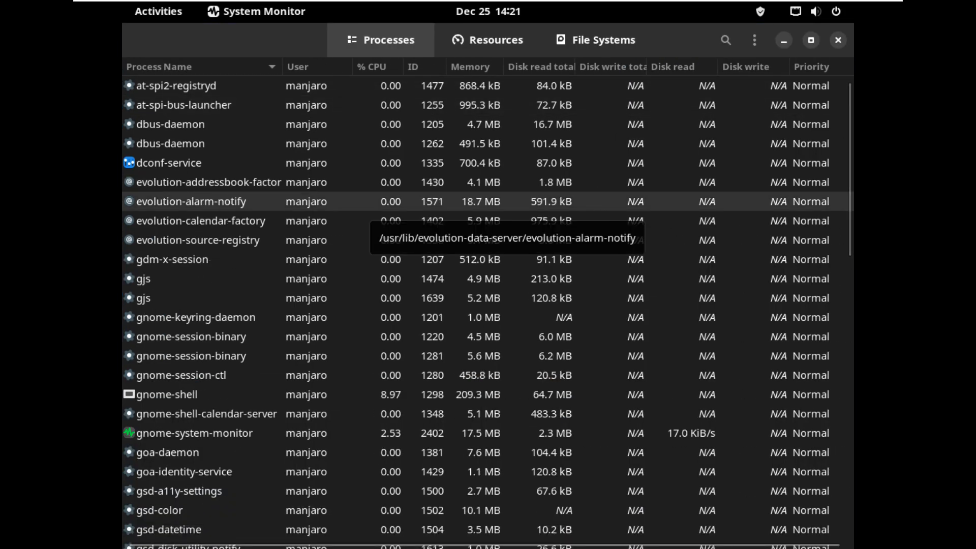
Scroll through the running processes, then switch to the Resources graphs.
{"action": "scroll", "coordinate": [376, 209], "scroll_direction": "down", "scroll_amount": 15}
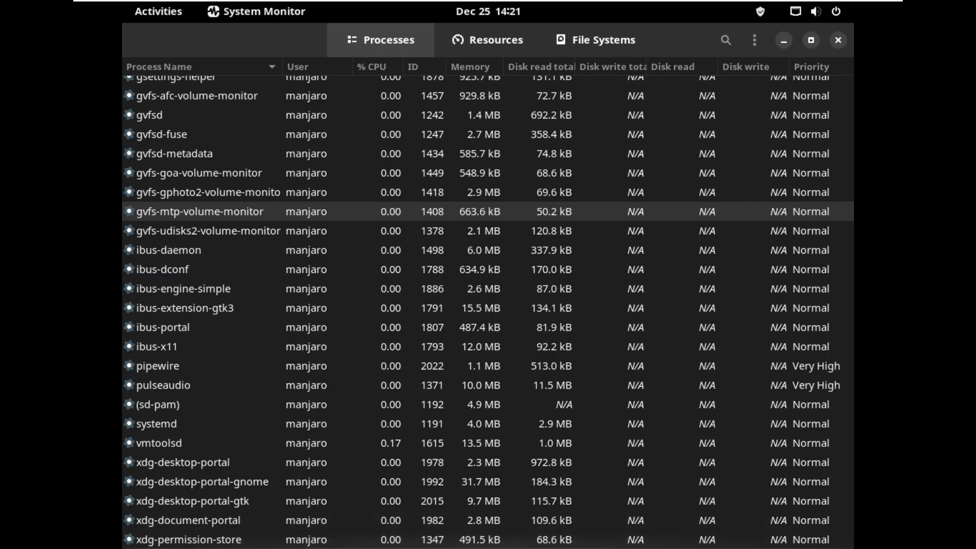
{"action": "scroll", "coordinate": [376, 224], "scroll_direction": "up", "scroll_amount": 5}
{"action": "scroll", "coordinate": [376, 237], "scroll_direction": "up", "scroll_amount": 10}
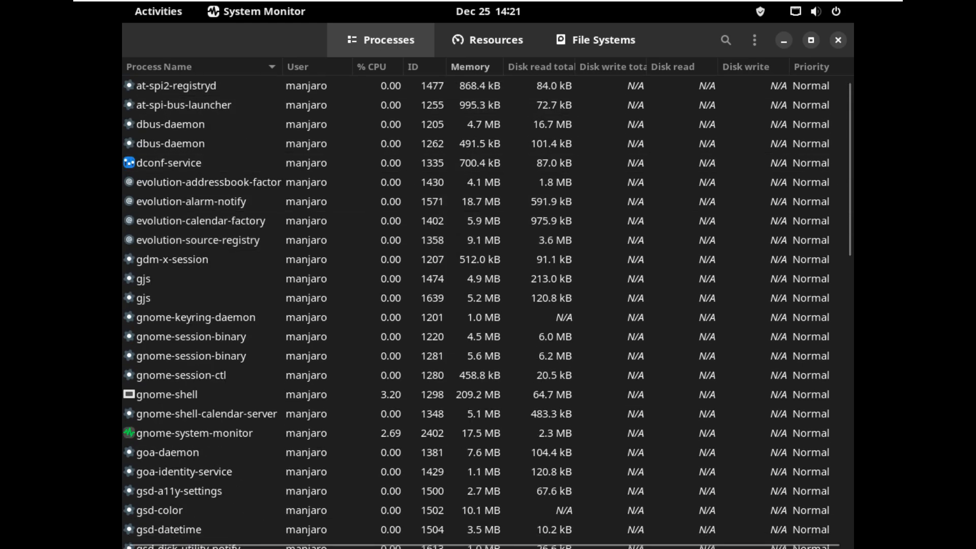
{"action": "left_click", "coordinate": [488, 39]}
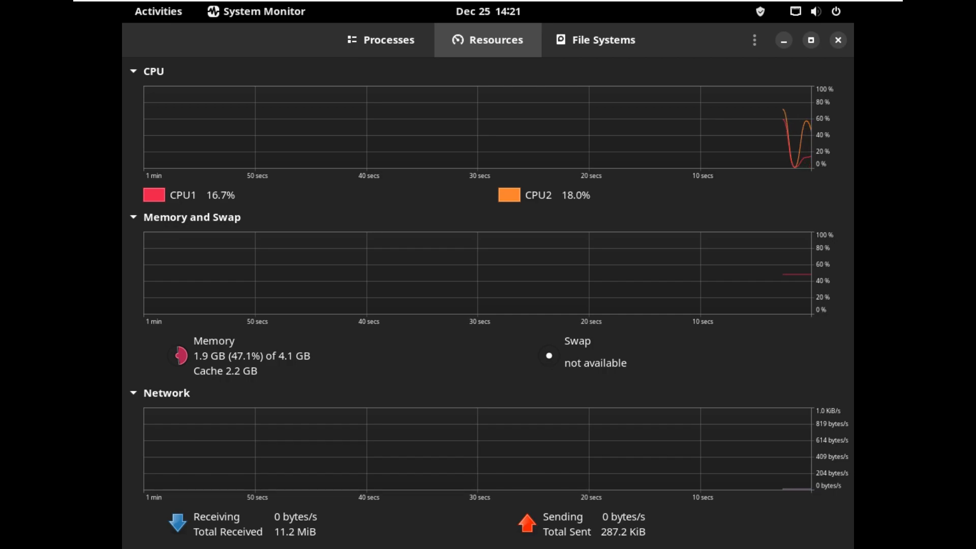
Change the CPU2 graph colour to green and show the File Systems table.
{"action": "left_click", "coordinate": [508, 195]}
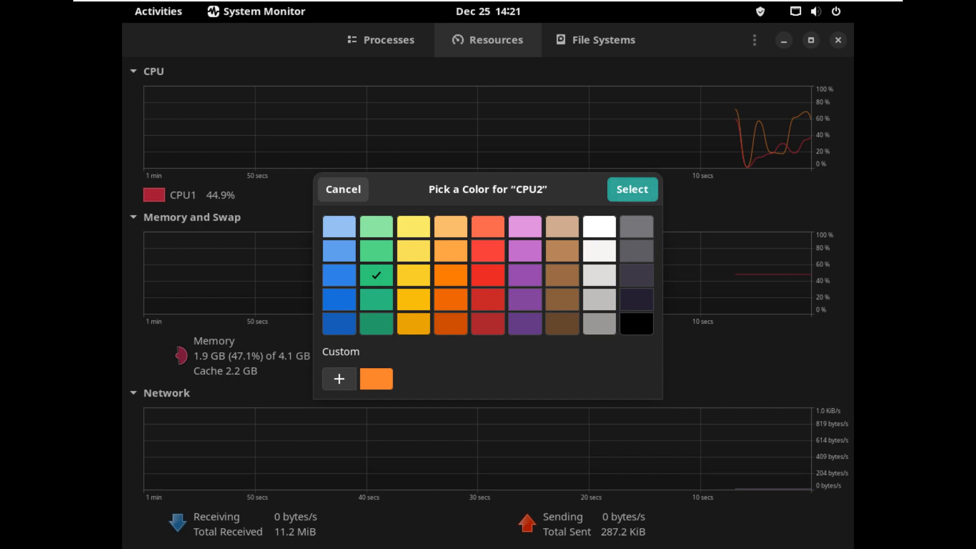
{"action": "left_click", "coordinate": [633, 190]}
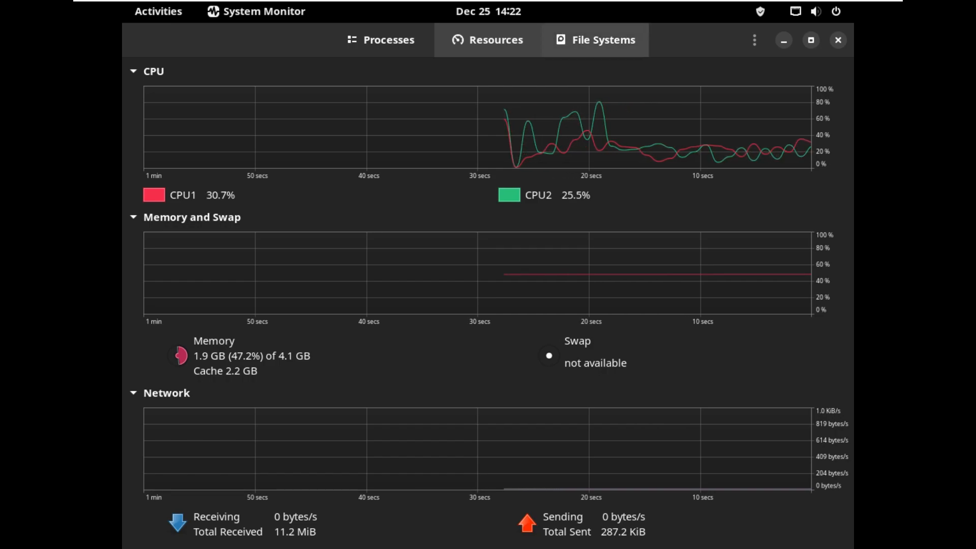
{"action": "left_click", "coordinate": [595, 40]}
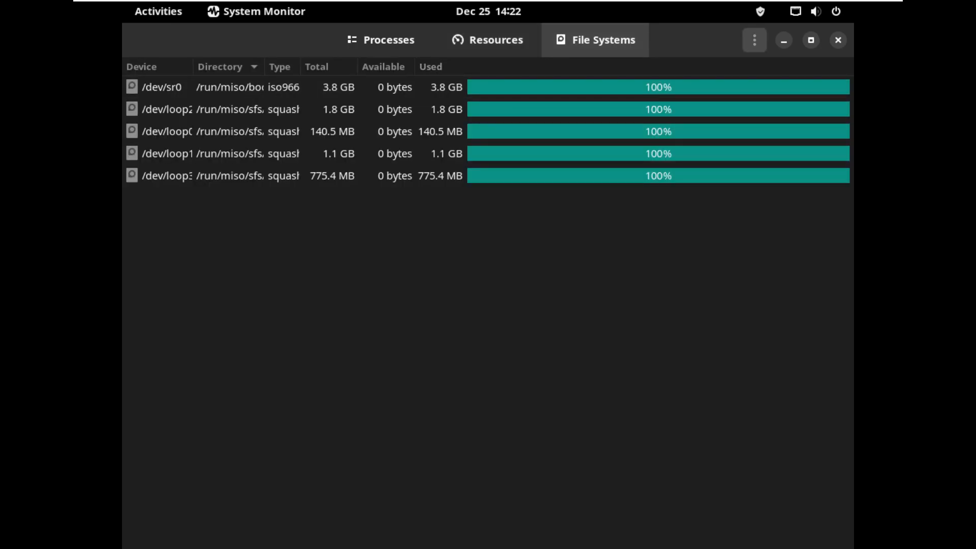
View the System Monitor 42.0 About box twice, then quit System Monitor.
{"action": "left_click", "coordinate": [754, 39]}
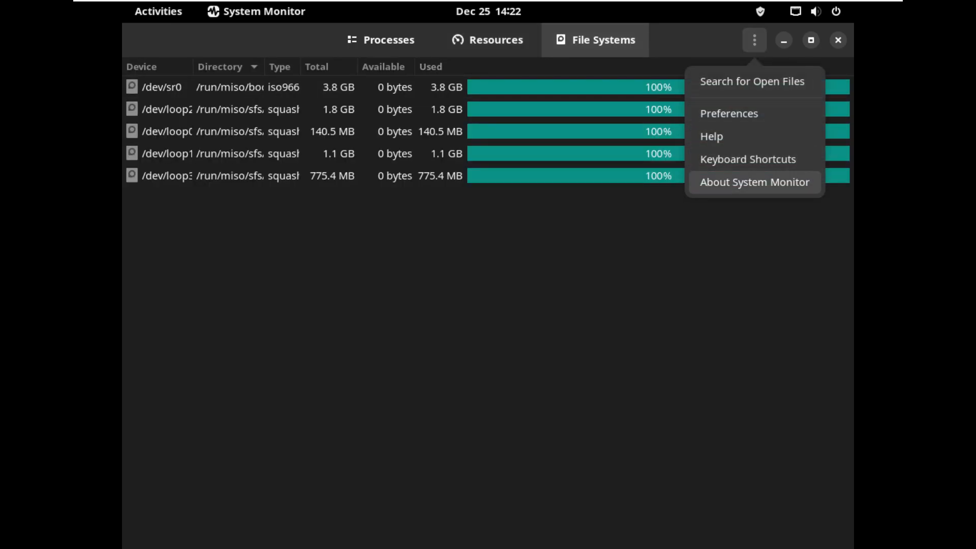
{"action": "key", "text": "Return"}
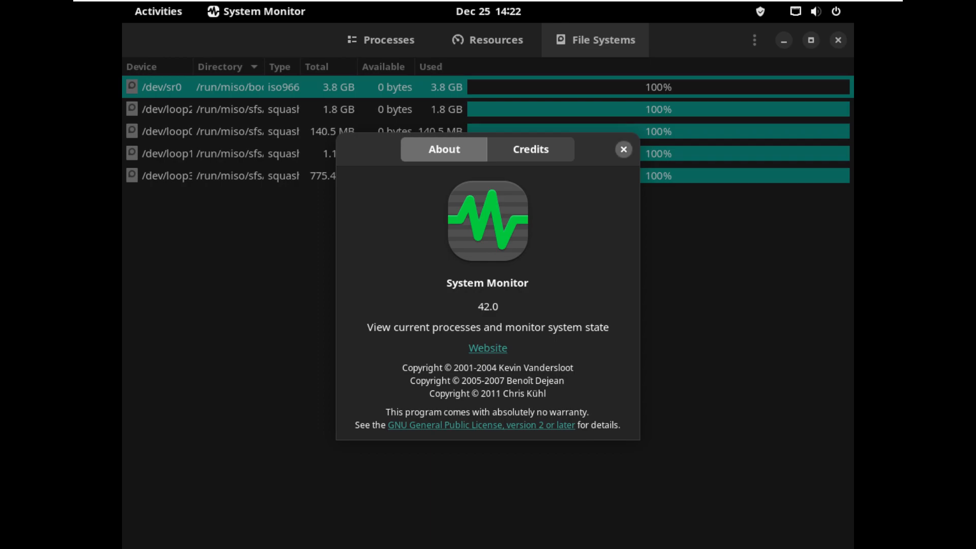
{"action": "key", "text": "Escape"}
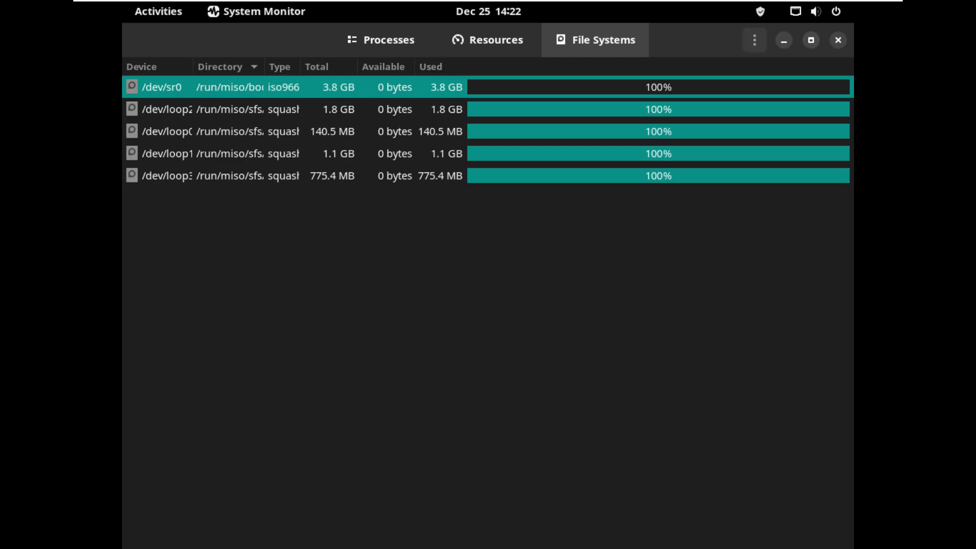
{"action": "key", "text": "F10"}
{"action": "key", "text": "Up"}
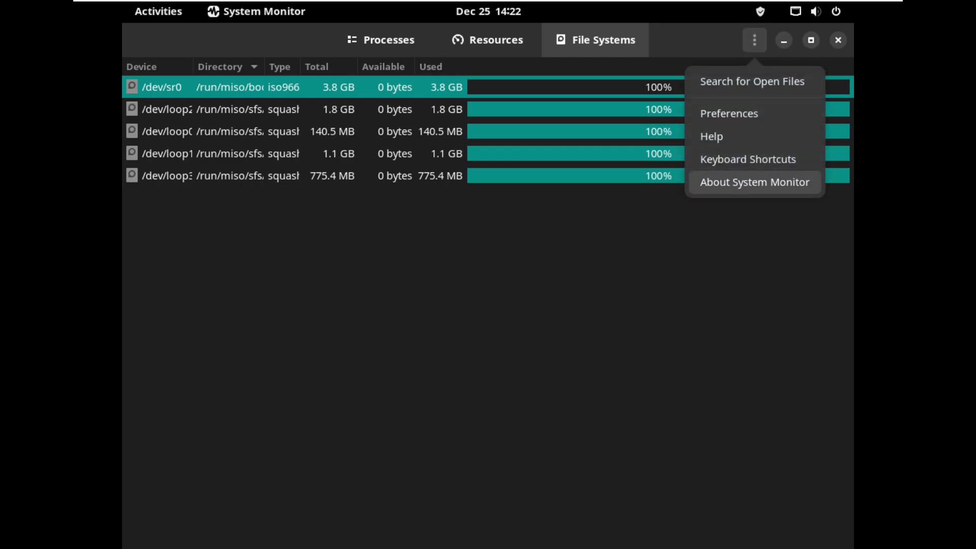
{"action": "key", "text": "Return"}
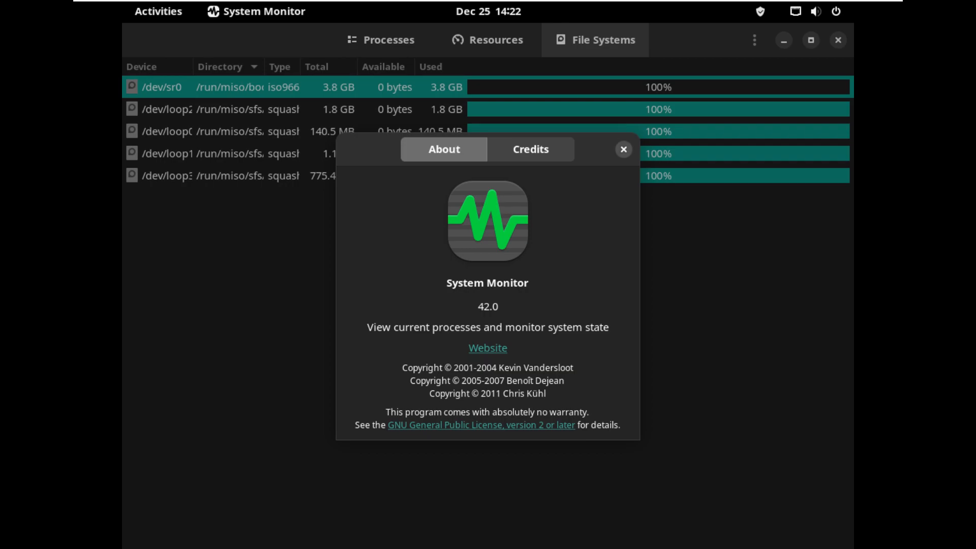
{"action": "key", "text": "Escape"}
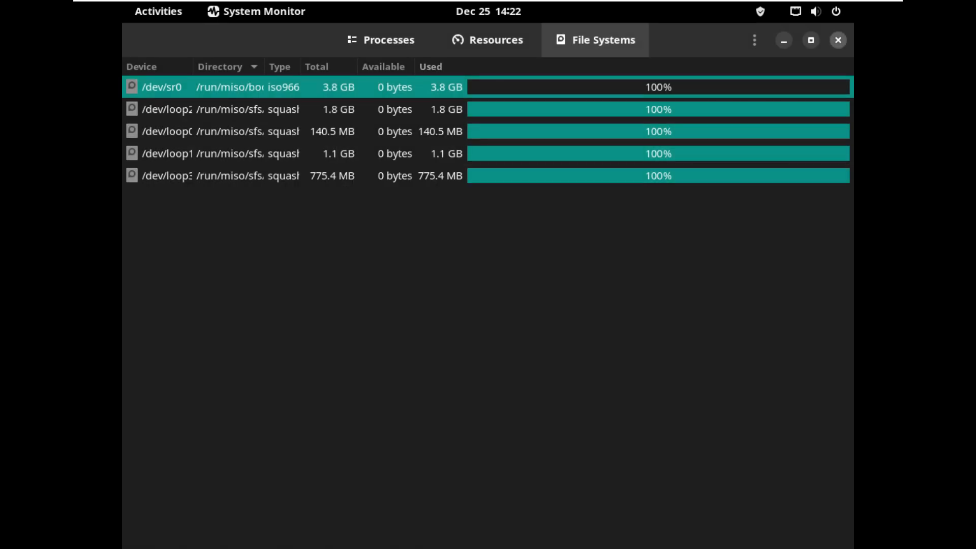
{"action": "key", "text": "ctrl+q"}
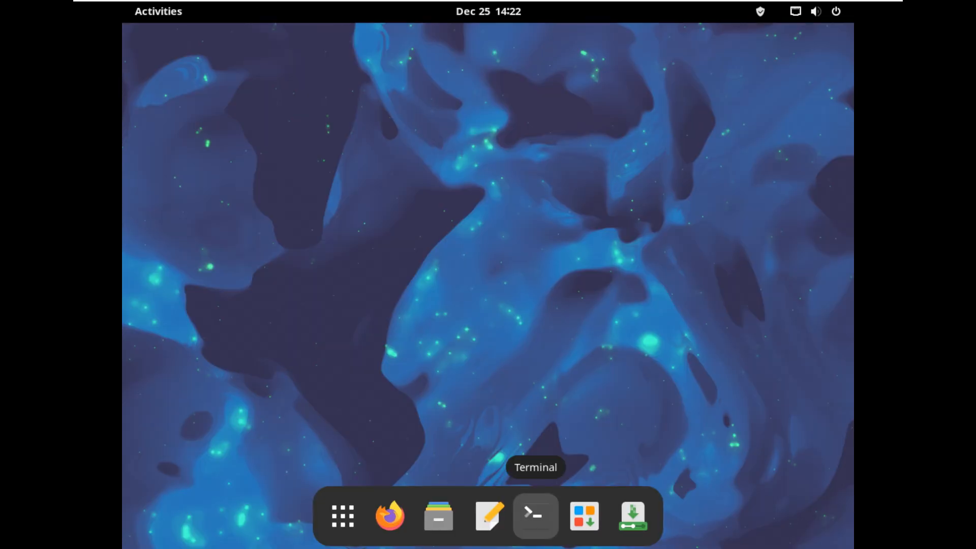
Open a maximized Terminal, view its About box, and run inxi -b.
{"action": "left_click", "coordinate": [535, 516]}
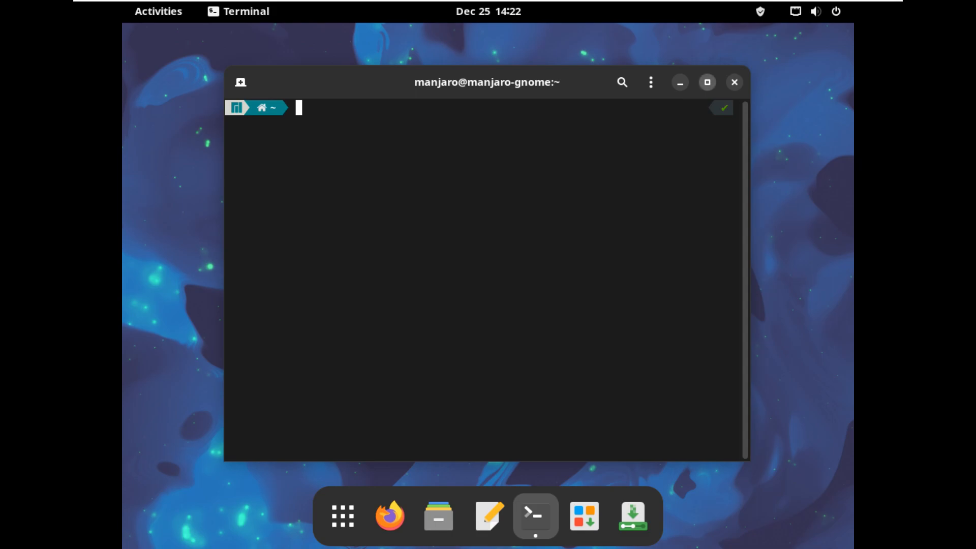
{"action": "left_click", "coordinate": [707, 82]}
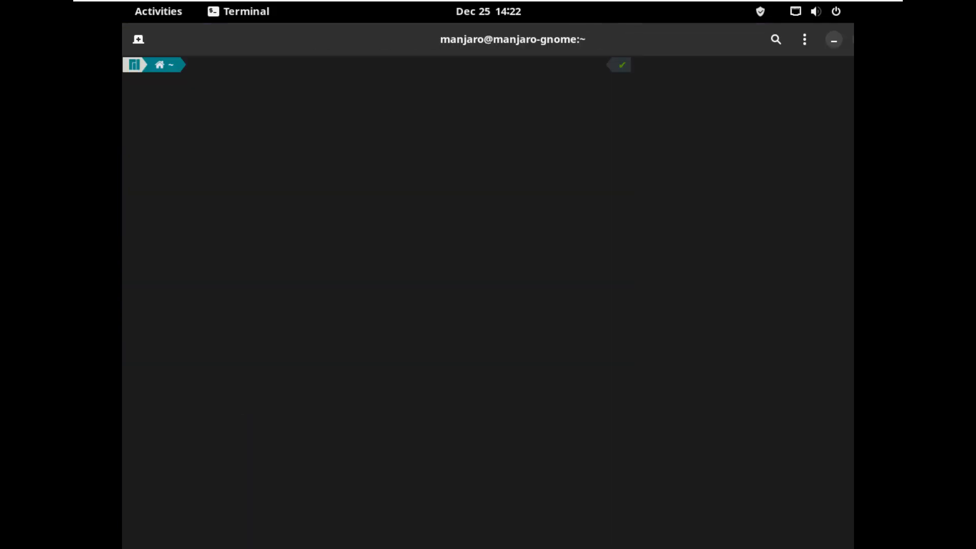
{"action": "left_click", "coordinate": [754, 39]}
{"action": "key", "text": "Return"}
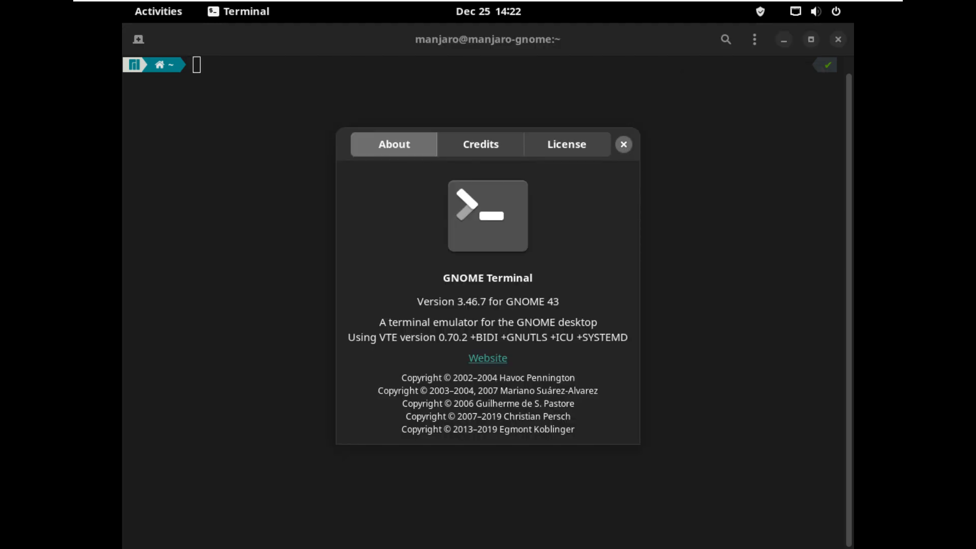
{"action": "key", "text": "Escape"}
{"action": "type", "text": "inxi -b"}
{"action": "key", "text": "Return"}
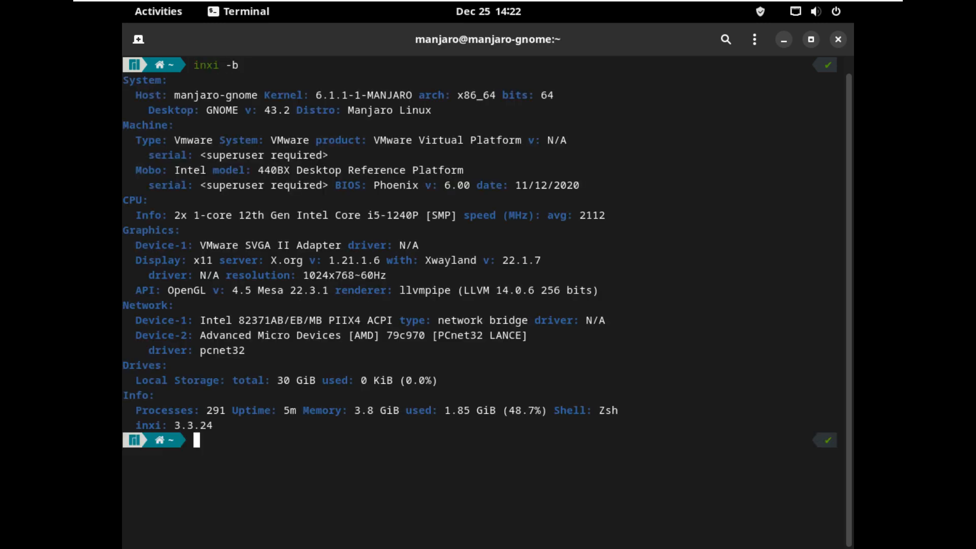
Run inxi -G for graphics details and print /etc/issue.
{"action": "type", "text": "inxi -G"}
{"action": "key", "text": "Return"}
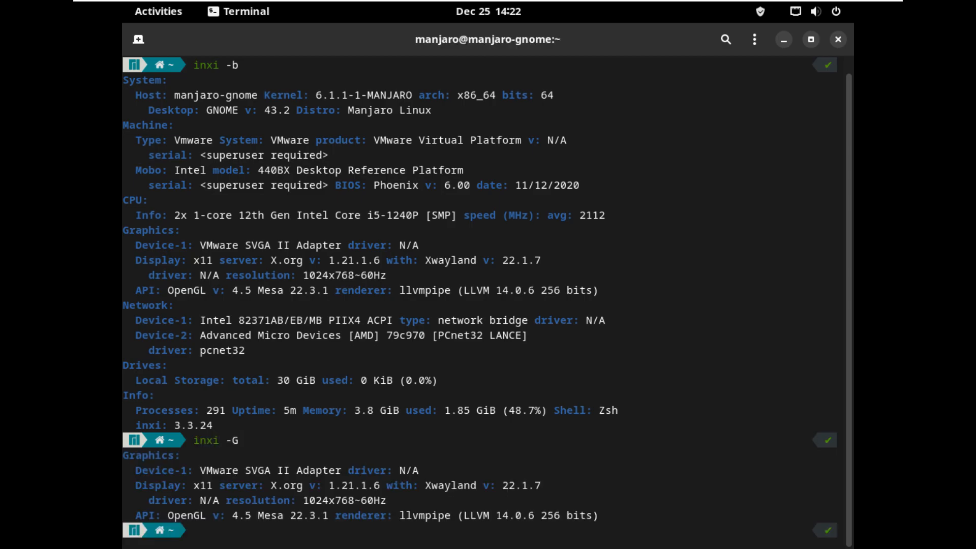
{"action": "type", "text": "cat /etc/issue"}
{"action": "key", "text": "Return"}
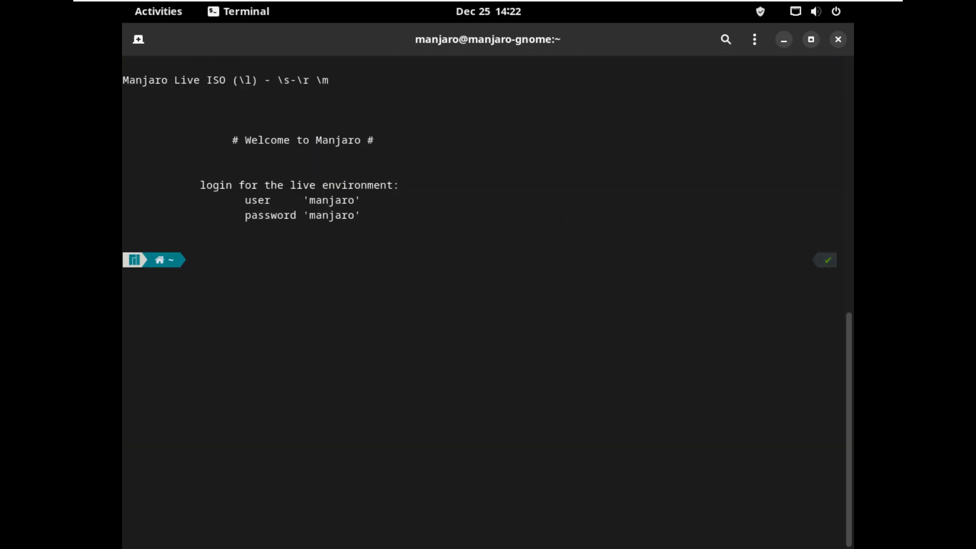
Run uname -a and uname -r, then start htop.
{"action": "type", "text": "uname -a"}
{"action": "key", "text": "Return"}
{"action": "type", "text": "uname -r"}
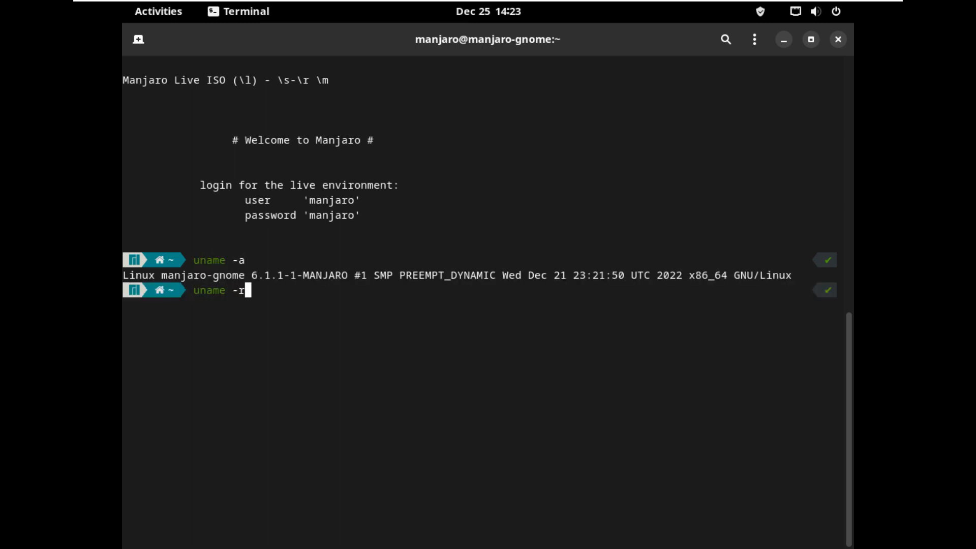
{"action": "key", "text": "Return"}
{"action": "type", "text": "htop"}
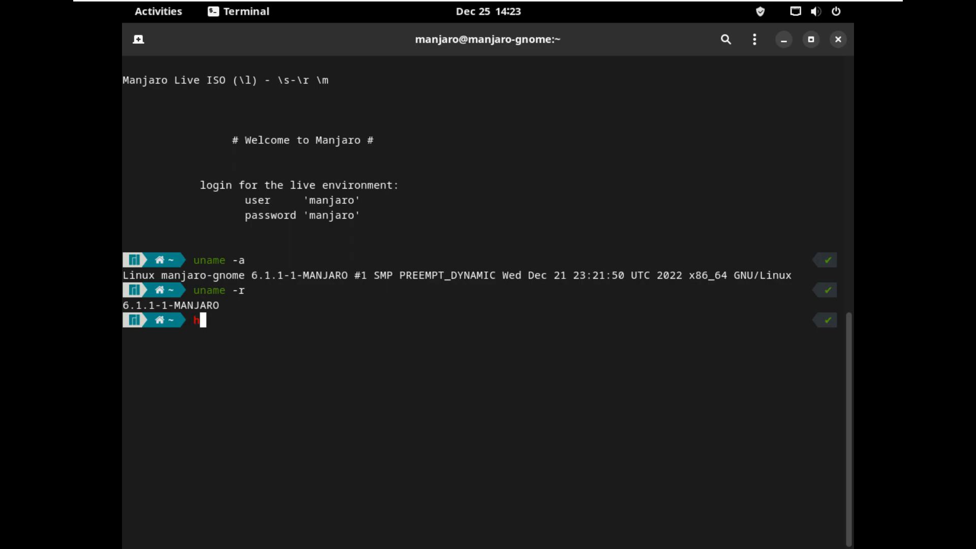
{"action": "key", "text": "Return"}
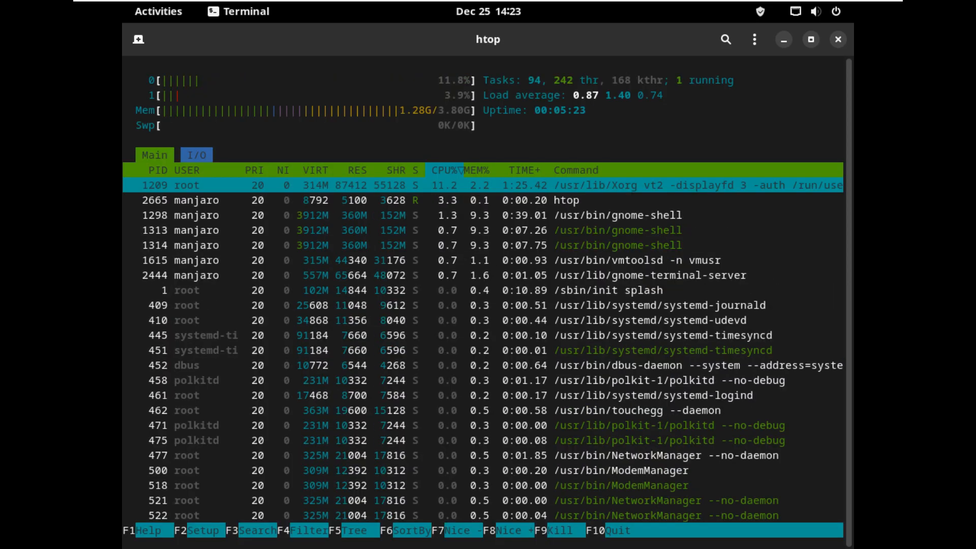
Switch htop to tree view and page down through the processes.
{"action": "key", "text": "F5"}
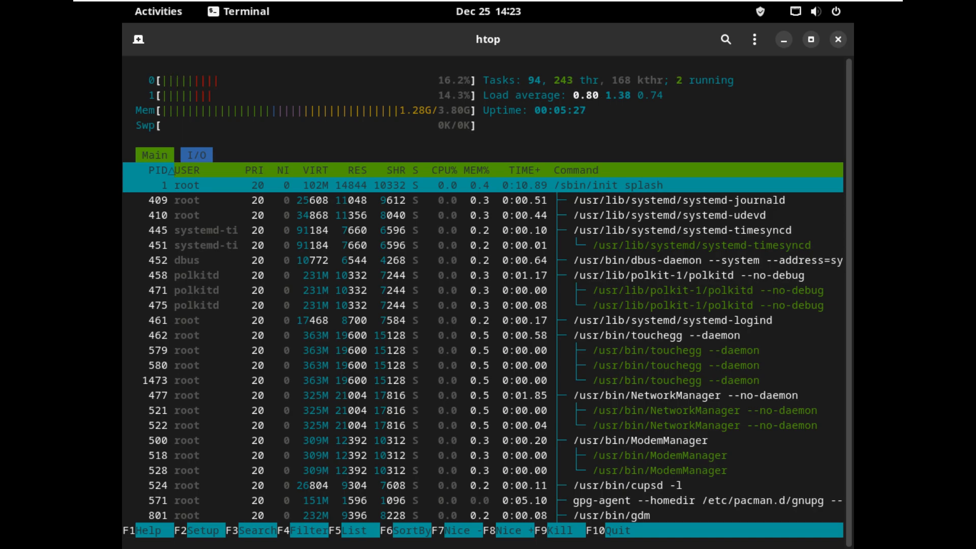
{"action": "key", "text": "Page_Down"}
{"action": "key", "text": "Page_Down"}
{"action": "key", "text": "Page_Down"}
{"action": "key", "text": "Page_Down"}
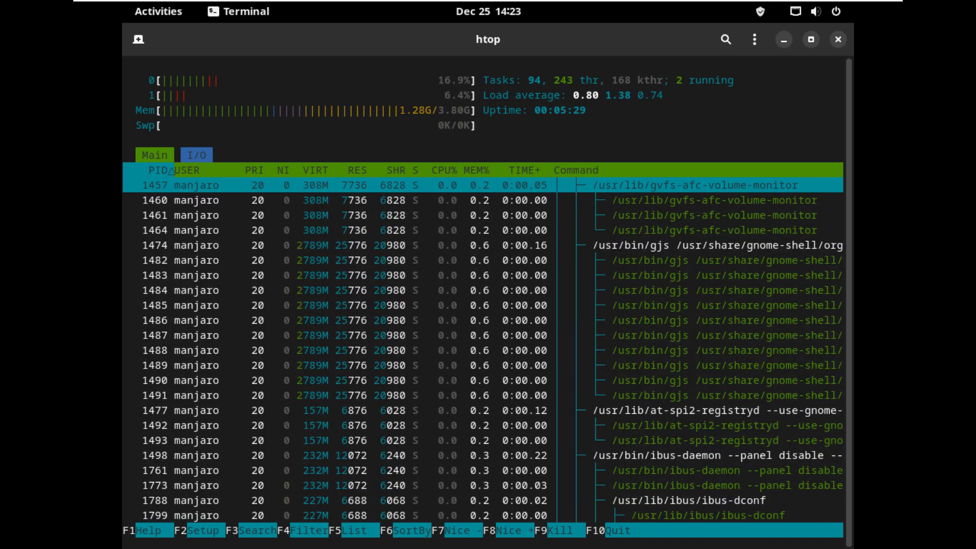
{"action": "key", "text": "Page_Down"}
{"action": "key", "text": "Page_Down"}
{"action": "key", "text": "Page_Down"}
{"action": "key", "text": "Page_Down"}
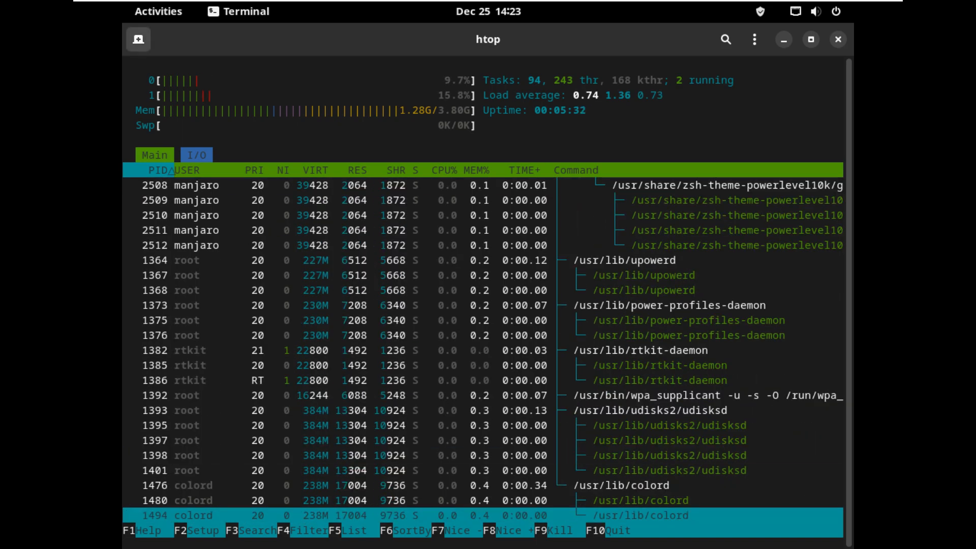
In a new tab, try neofetch and nmon (both not found), then exit it.
{"action": "left_click", "coordinate": [138, 39]}
{"action": "type", "text": "neofetch"}
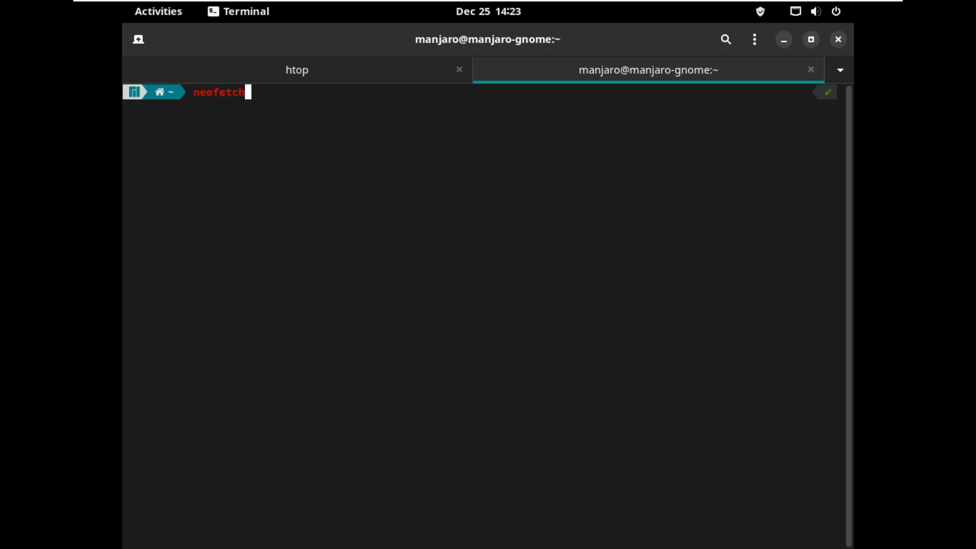
{"action": "key", "text": "Return"}
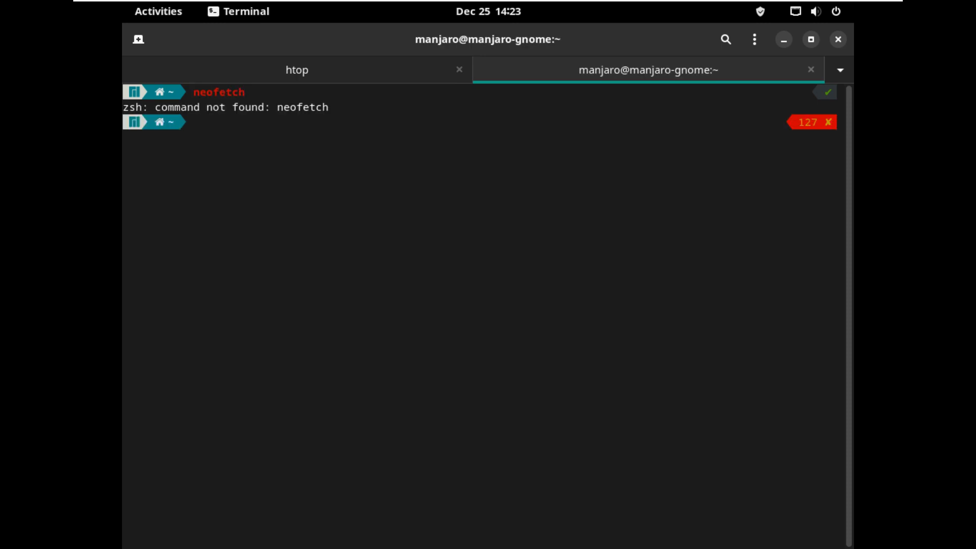
{"action": "type", "text": "nmon"}
{"action": "key", "text": "Return"}
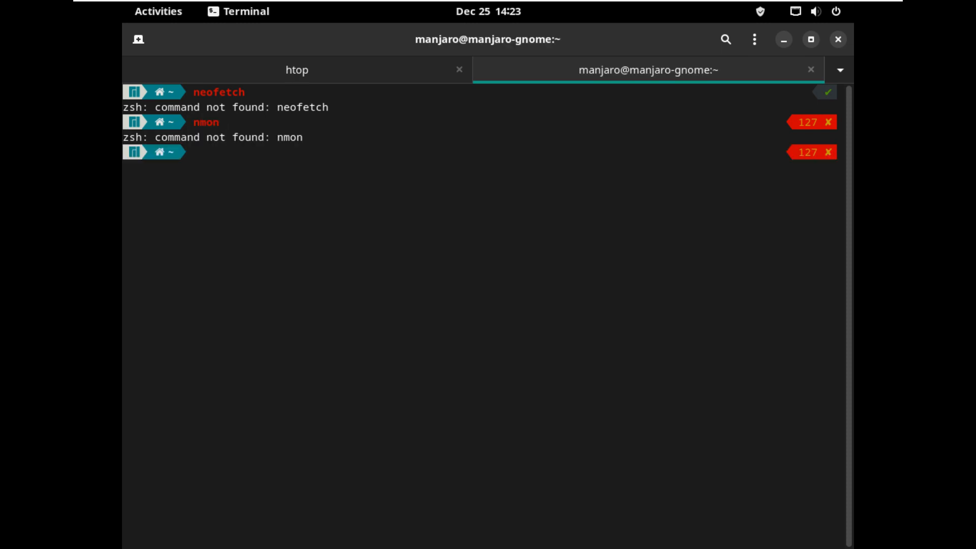
{"action": "type", "text": "exit"}
{"action": "key", "text": "Return"}
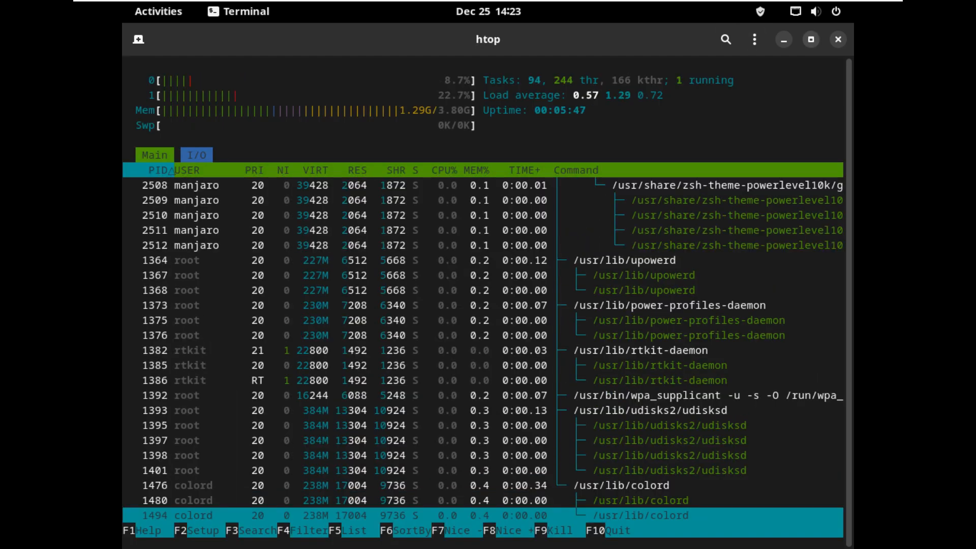
View the Terminal's About details, then close the terminal running htop.
{"action": "left_click", "coordinate": [754, 39]}
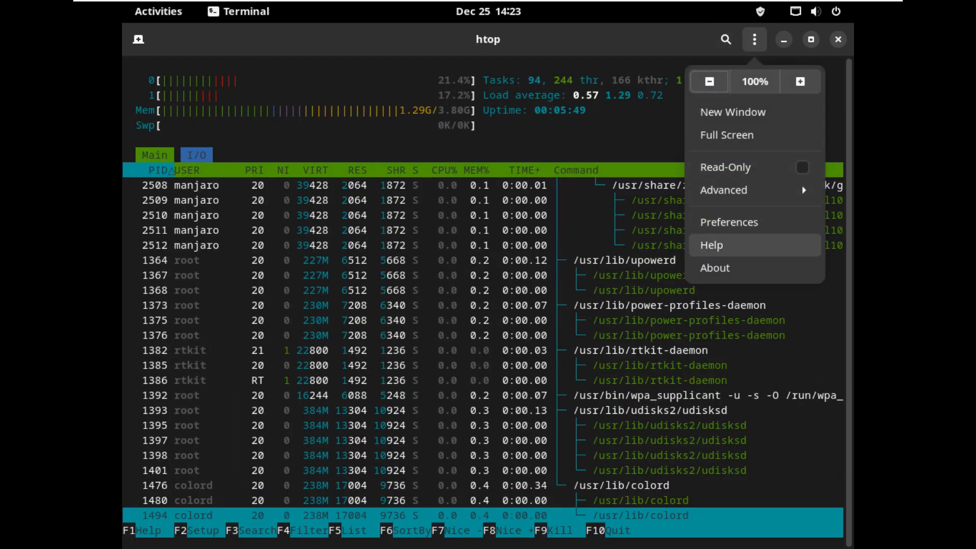
{"action": "left_click", "coordinate": [715, 268]}
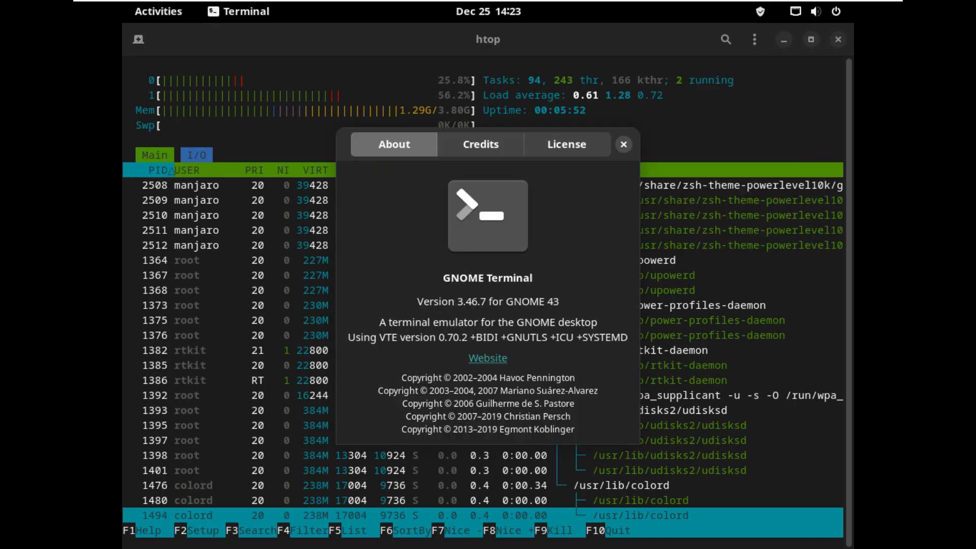
{"action": "left_click", "coordinate": [624, 145]}
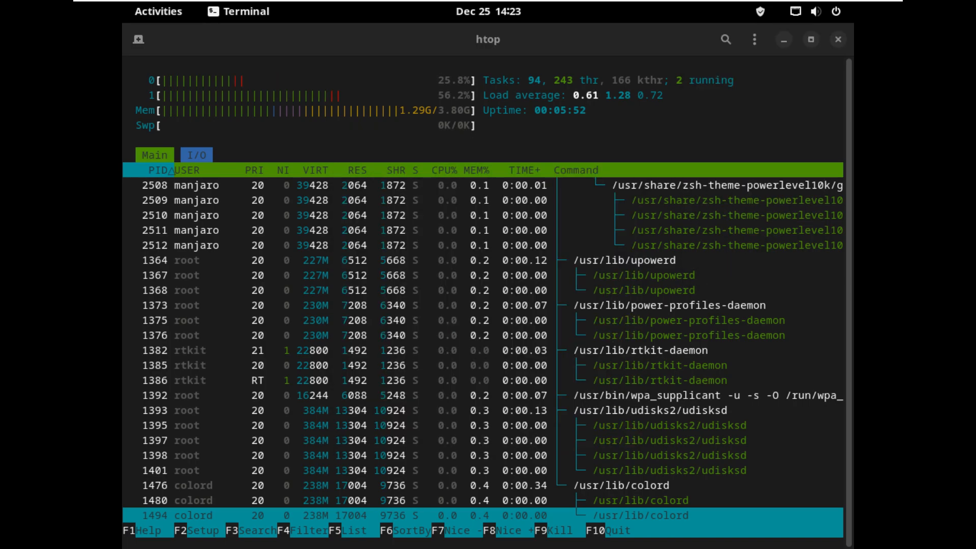
{"action": "key", "text": "ctrl+shift+w"}
{"action": "key", "text": "Return"}
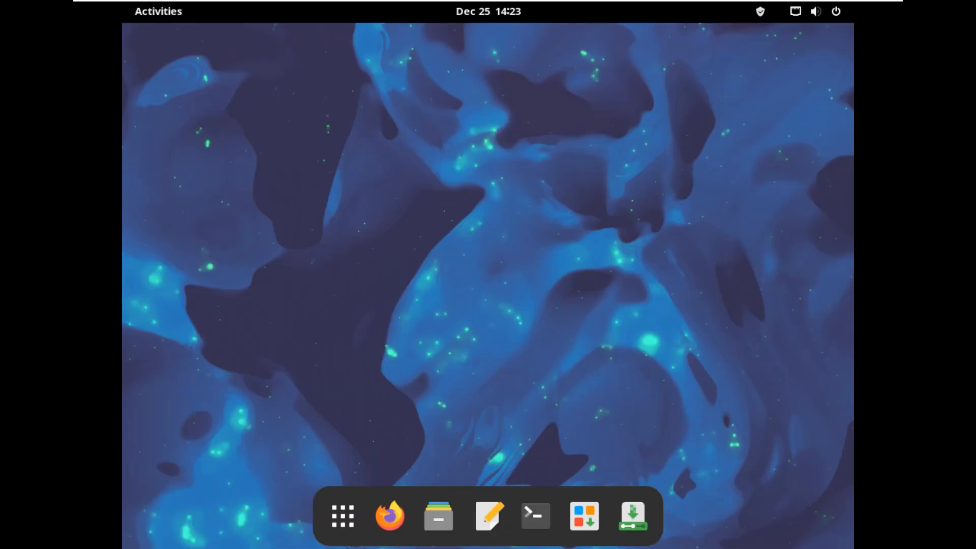
Open the Accessories folder in the app grid and start Tweaks.
{"action": "left_click", "coordinate": [343, 516]}
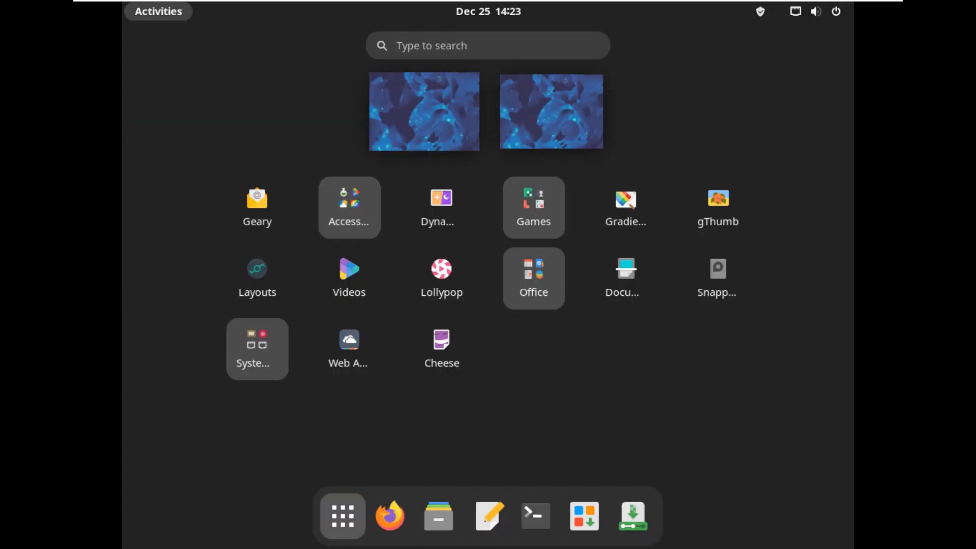
{"action": "left_click", "coordinate": [350, 207]}
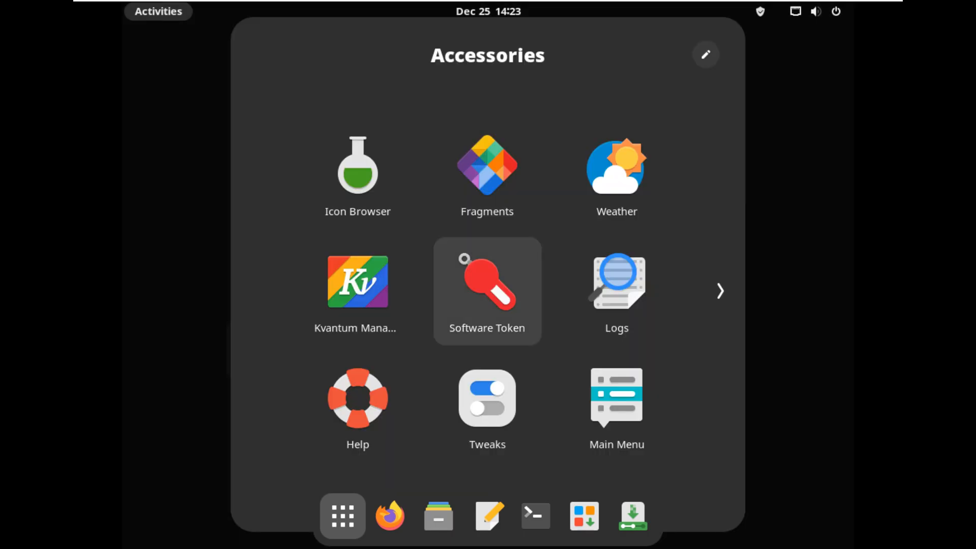
{"action": "scroll", "coordinate": [487, 407], "scroll_direction": "down", "scroll_amount": 2}
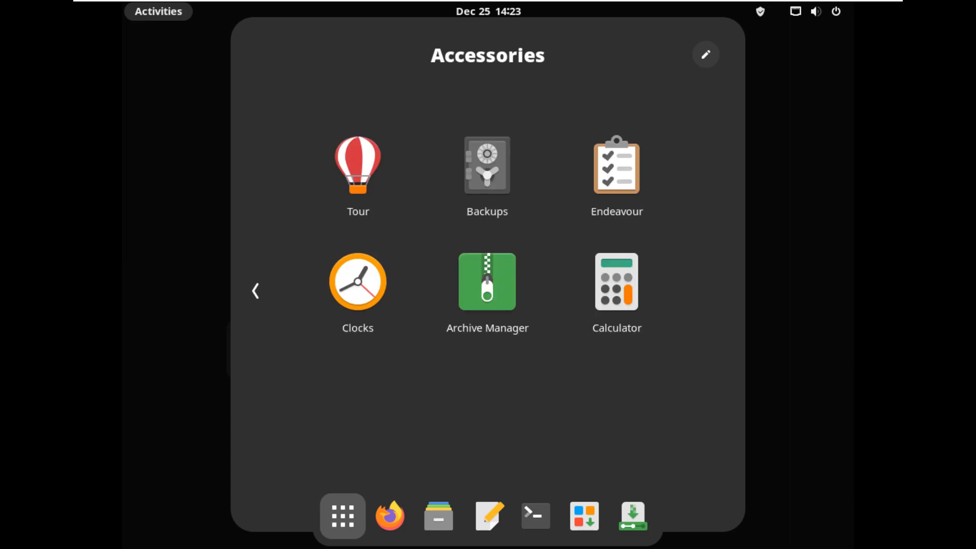
{"action": "scroll", "coordinate": [487, 407], "scroll_direction": "up", "scroll_amount": 2}
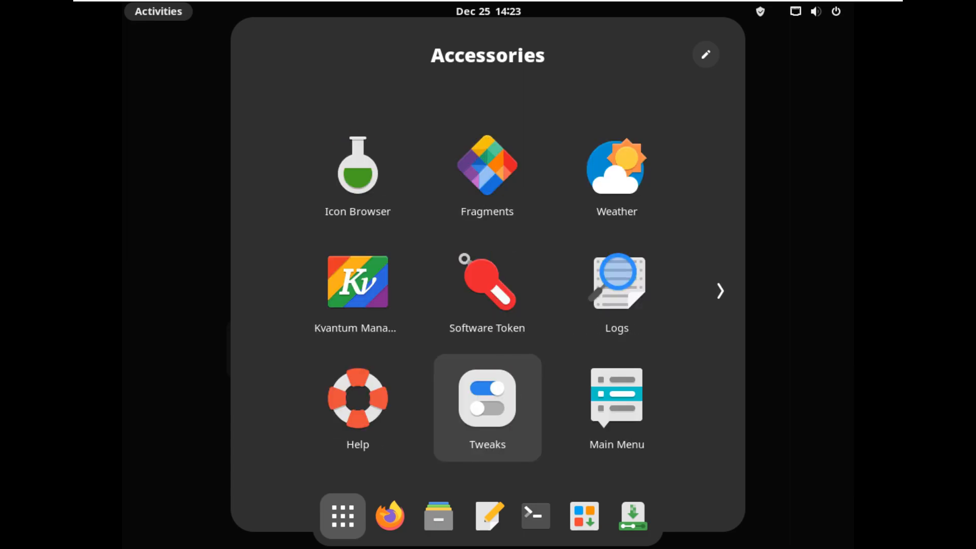
{"action": "left_click", "coordinate": [487, 407]}
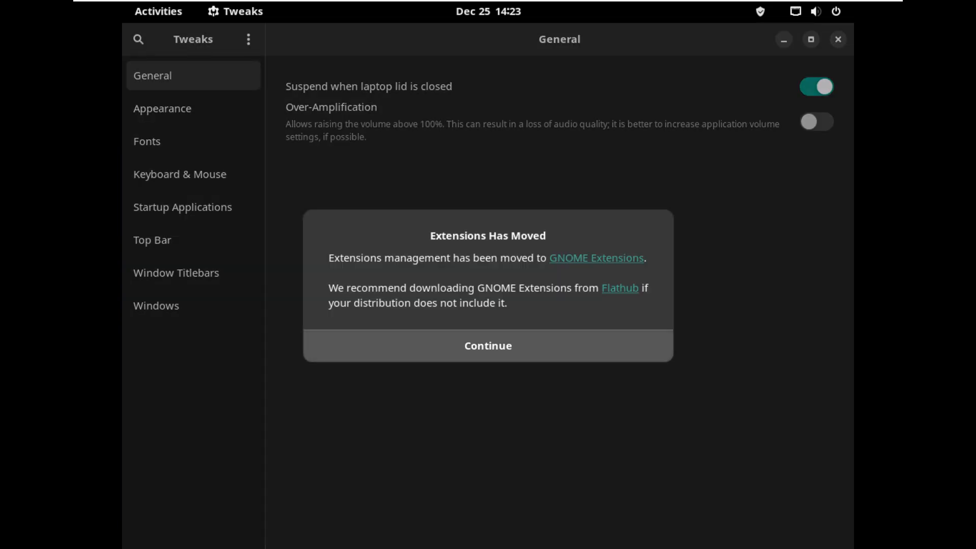
Dismiss the extensions notice, page through Tweaks from Appearance to Windows, then quit Tweaks.
{"action": "left_click", "coordinate": [488, 346]}
{"action": "left_click", "coordinate": [163, 108]}
{"action": "left_click", "coordinate": [147, 142]}
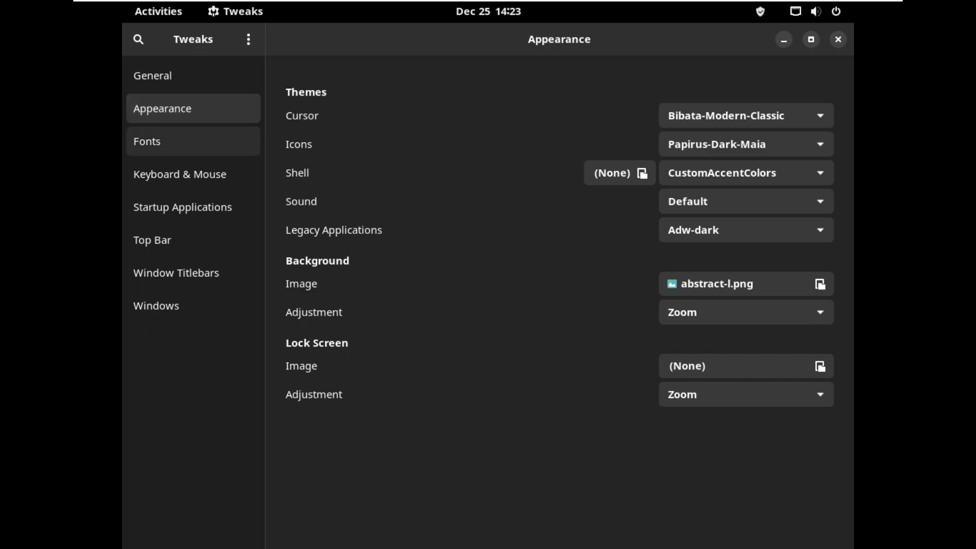
{"action": "left_click", "coordinate": [180, 174]}
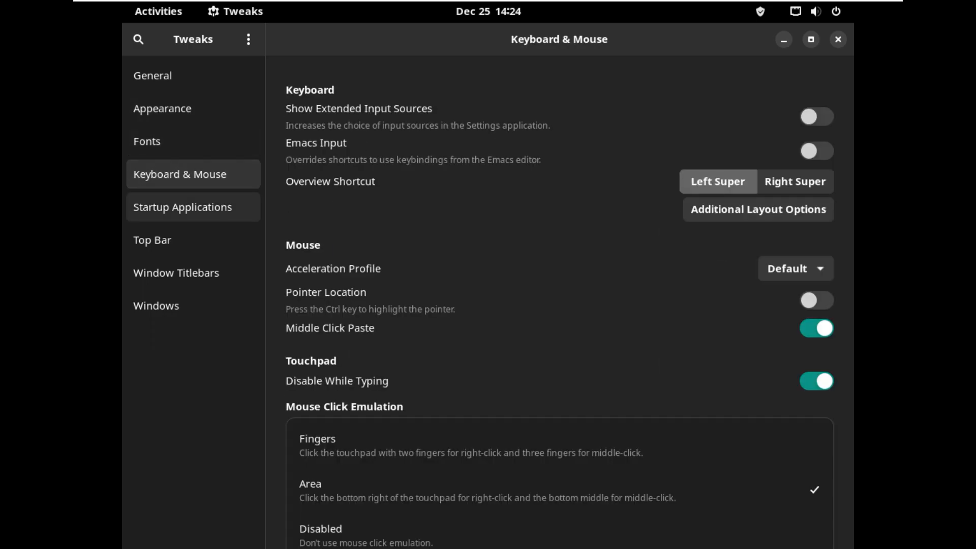
{"action": "left_click", "coordinate": [183, 208]}
{"action": "left_click", "coordinate": [152, 240]}
{"action": "left_click", "coordinate": [175, 273]}
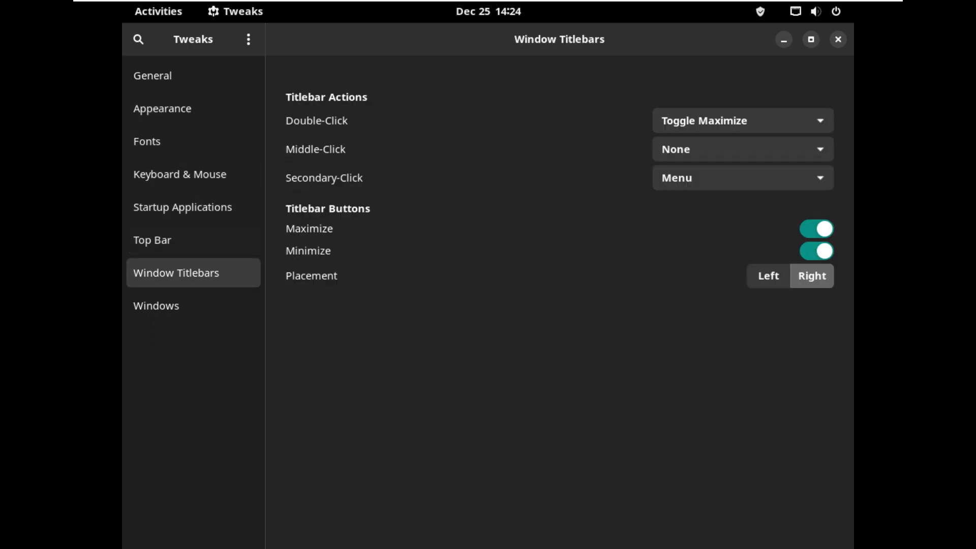
{"action": "left_click", "coordinate": [156, 306]}
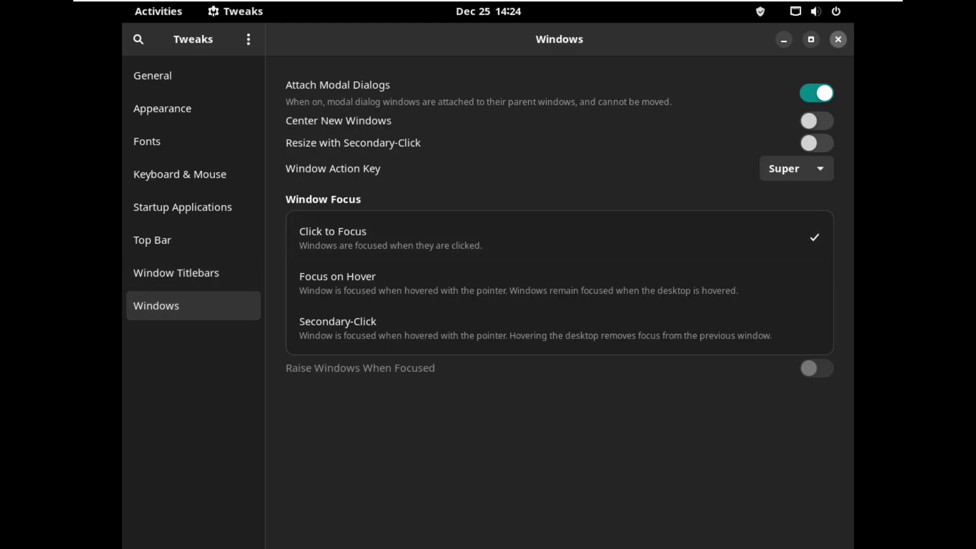
{"action": "key", "text": "ctrl+q"}
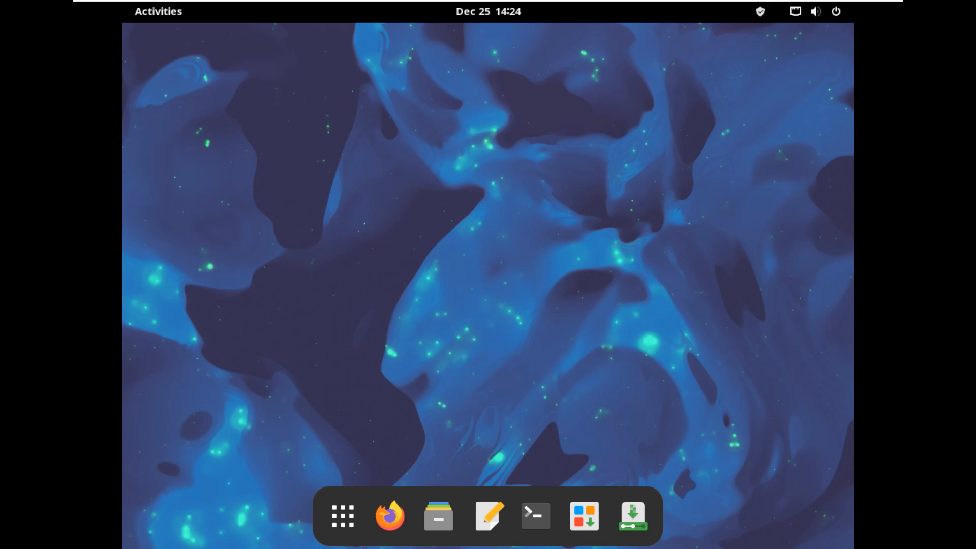
Peek into the Games and Office folders in the app grid, then return to the desktop.
{"action": "left_click", "coordinate": [342, 516]}
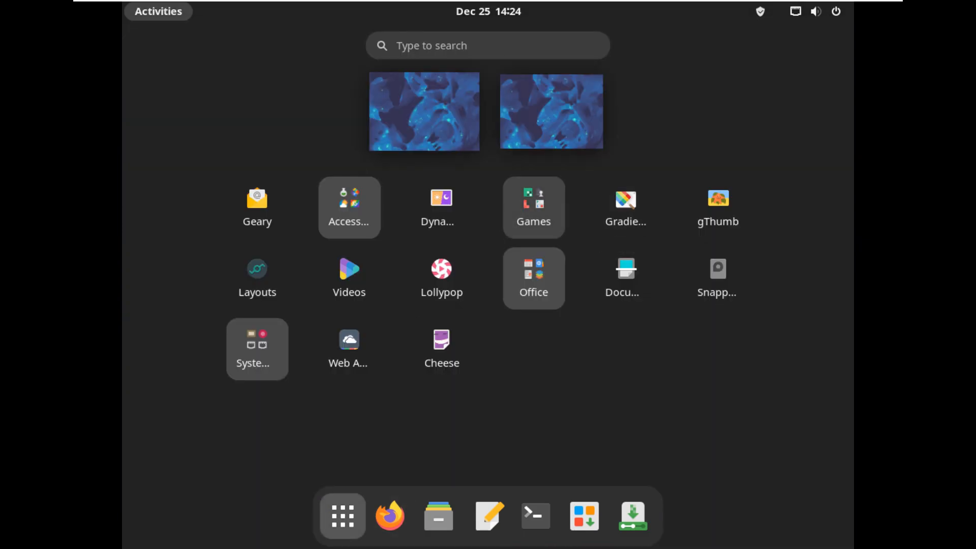
{"action": "left_click", "coordinate": [534, 207]}
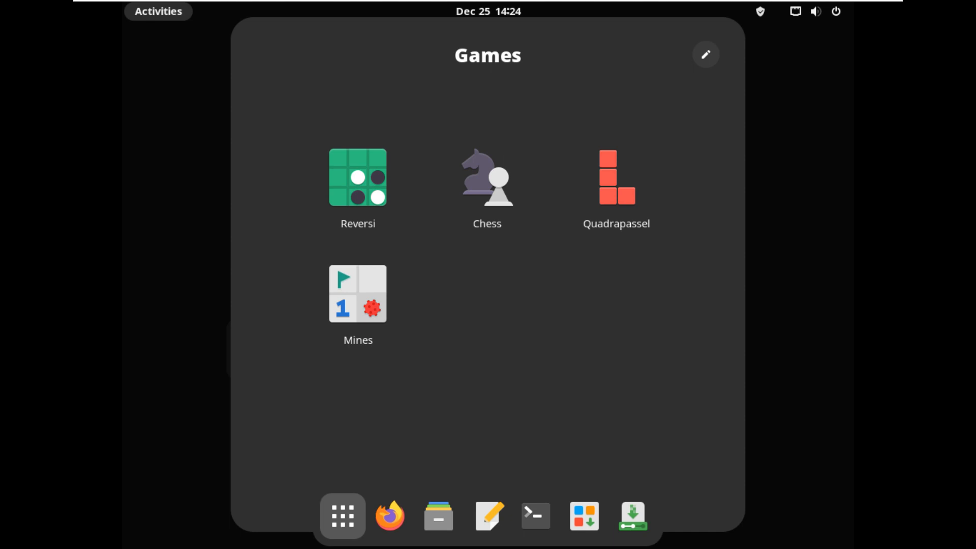
{"action": "key", "text": "Escape"}
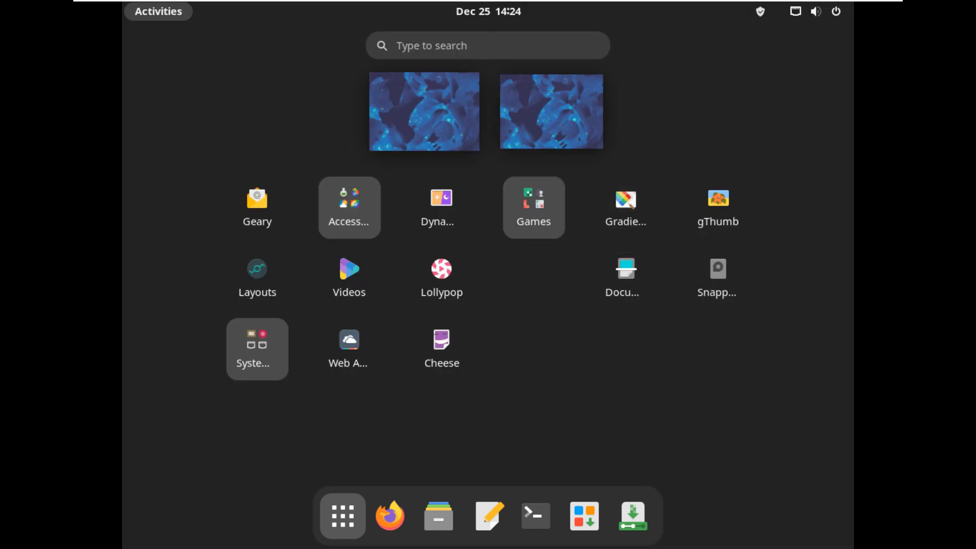
{"action": "left_click", "coordinate": [534, 279]}
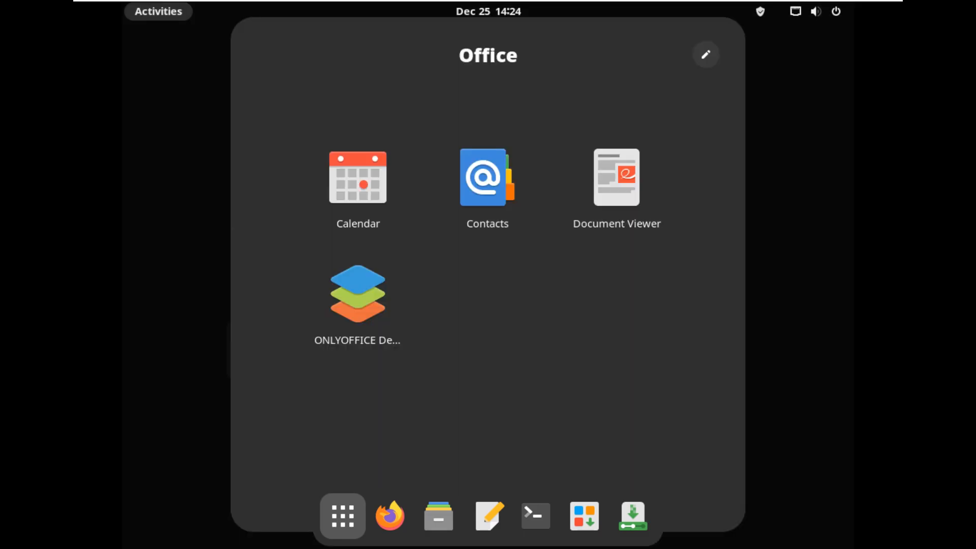
{"action": "key", "text": "Escape"}
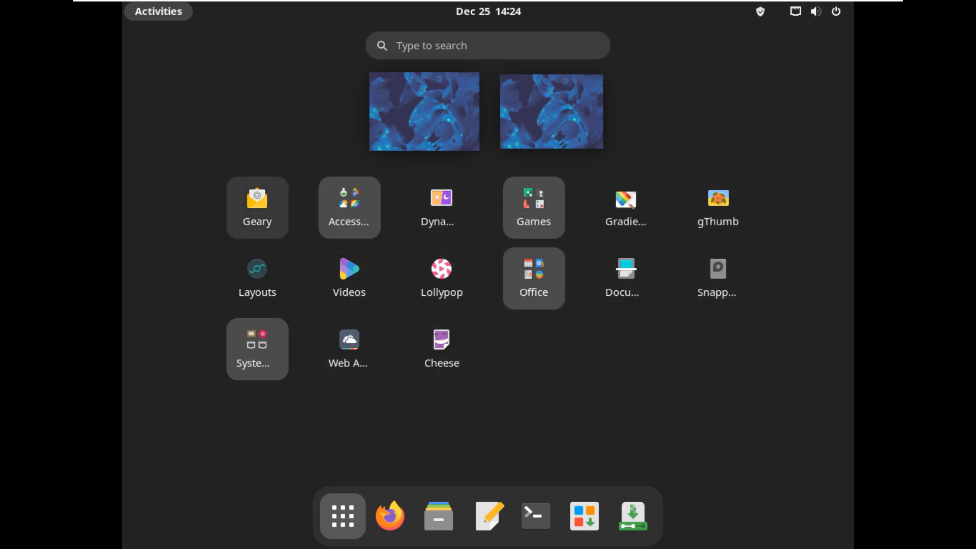
{"action": "left_click", "coordinate": [342, 516]}
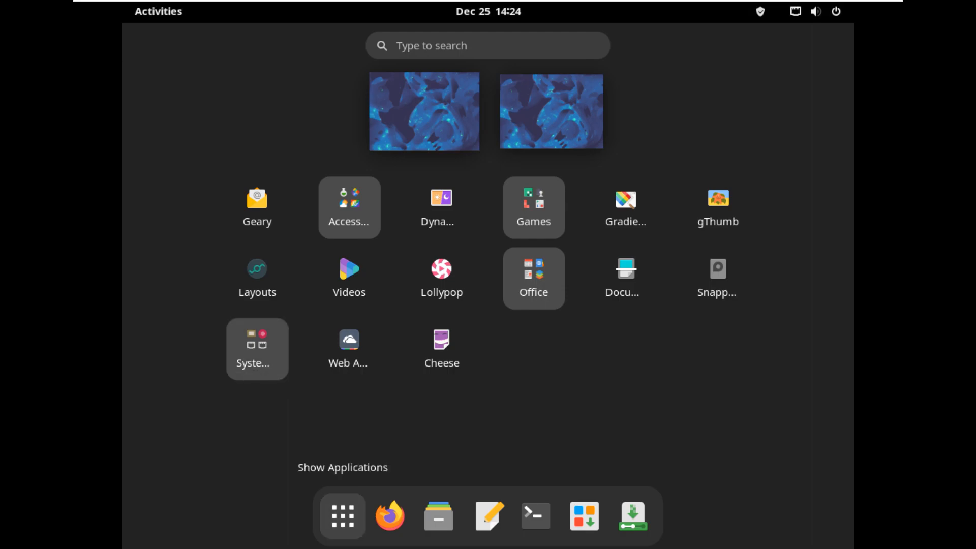
Use Change Background to apply the dark red wavy wallpaper, then close Settings.
{"action": "right_click", "coordinate": [247, 104]}
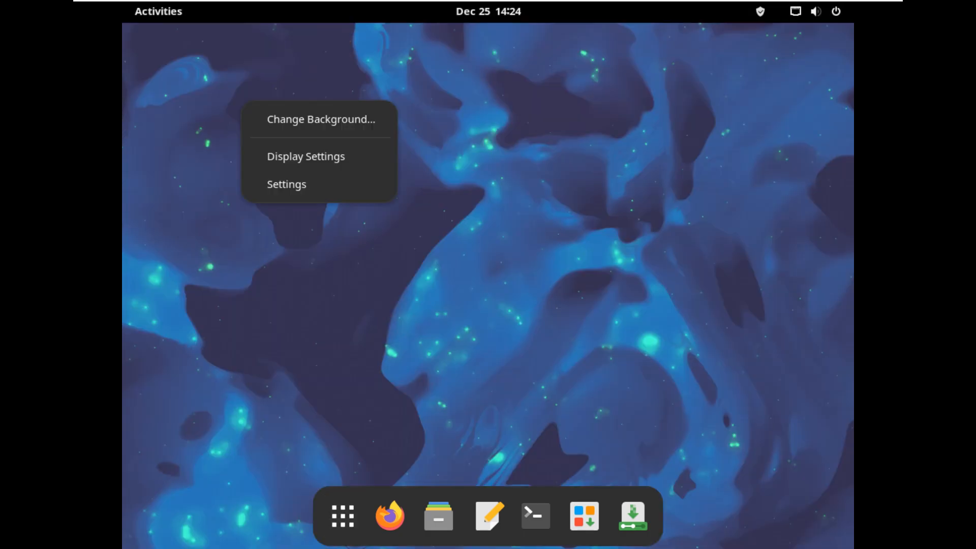
{"action": "key", "text": "Return"}
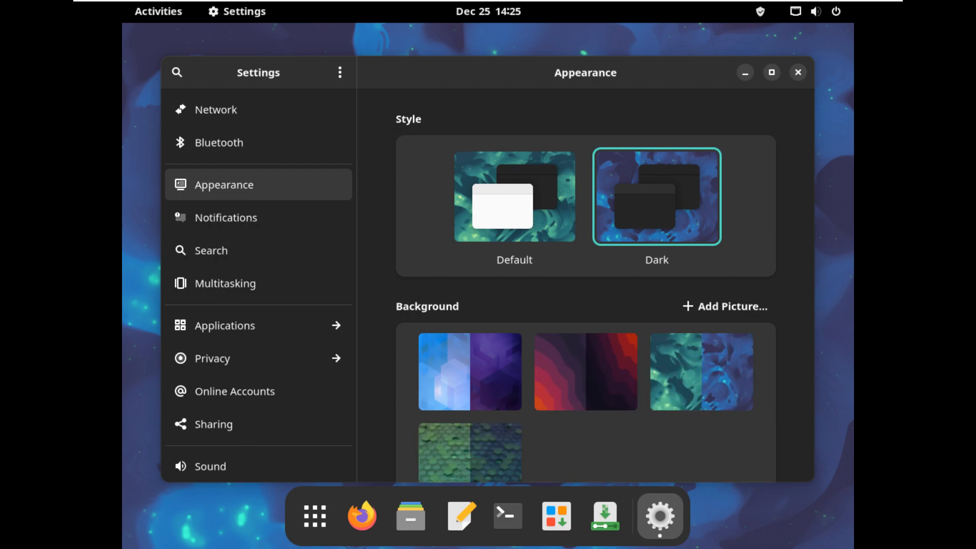
{"action": "left_click", "coordinate": [586, 371]}
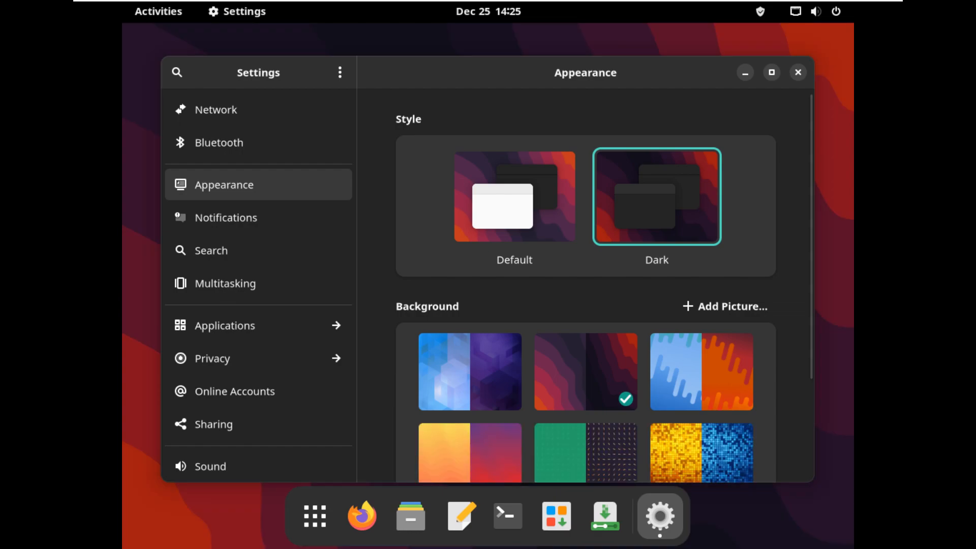
{"action": "key", "text": "ctrl+q"}
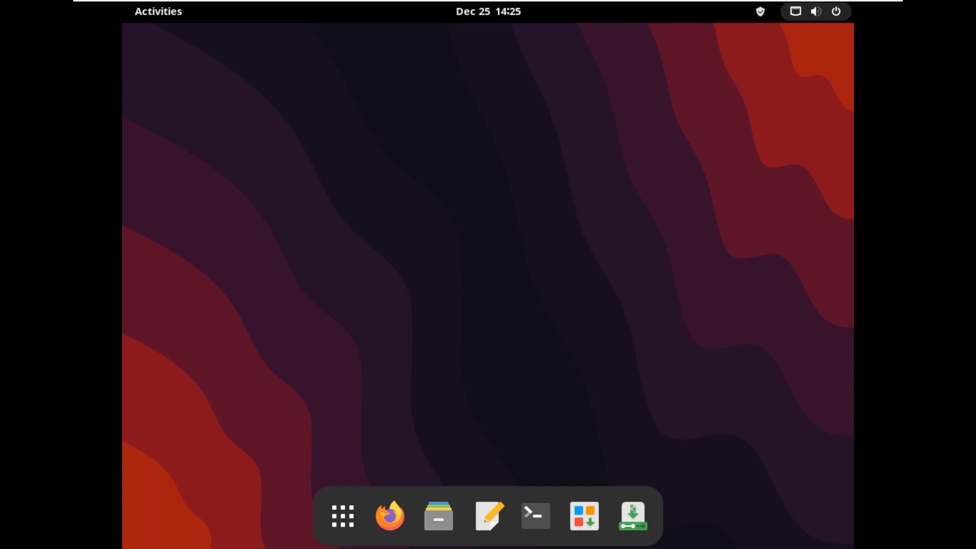
Turn Dark Mode off in the quick settings and launch the Manjaro Linux installer from the dock.
{"action": "left_click", "coordinate": [816, 11]}
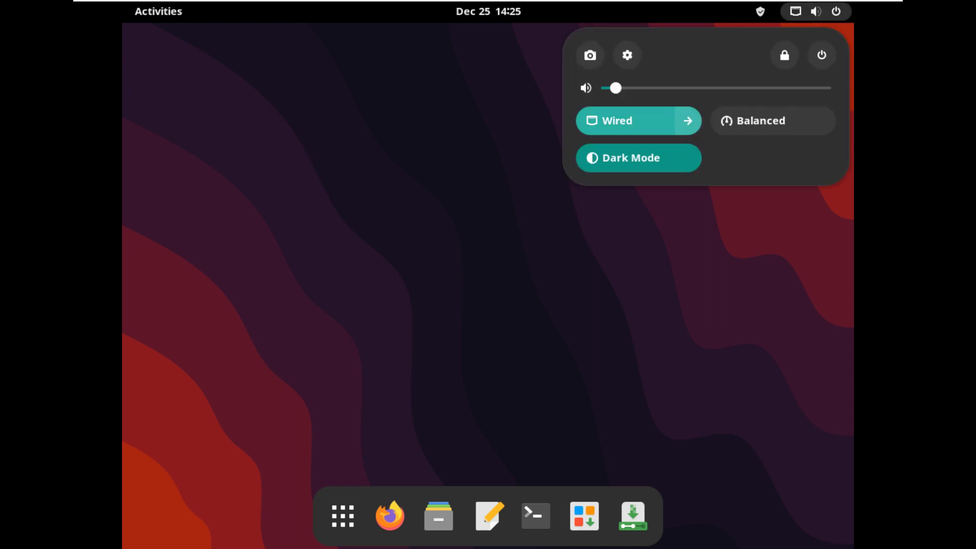
{"action": "left_click", "coordinate": [687, 120]}
{"action": "left_click", "coordinate": [639, 300]}
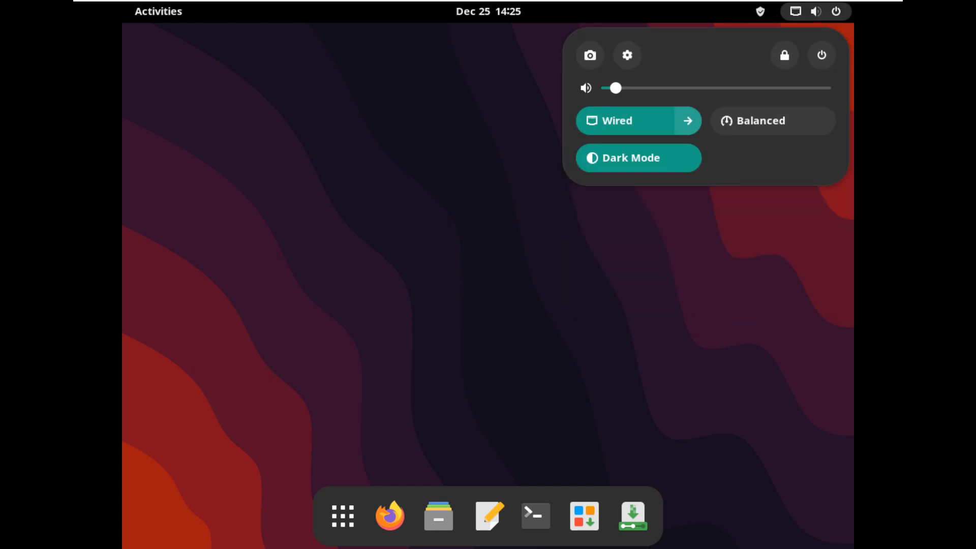
{"action": "left_click", "coordinate": [639, 157]}
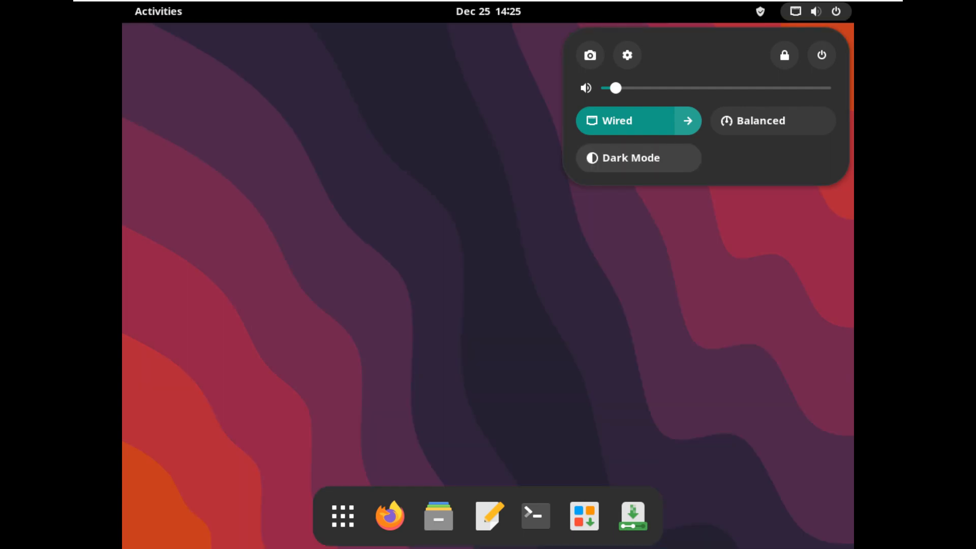
{"action": "left_click", "coordinate": [822, 55]}
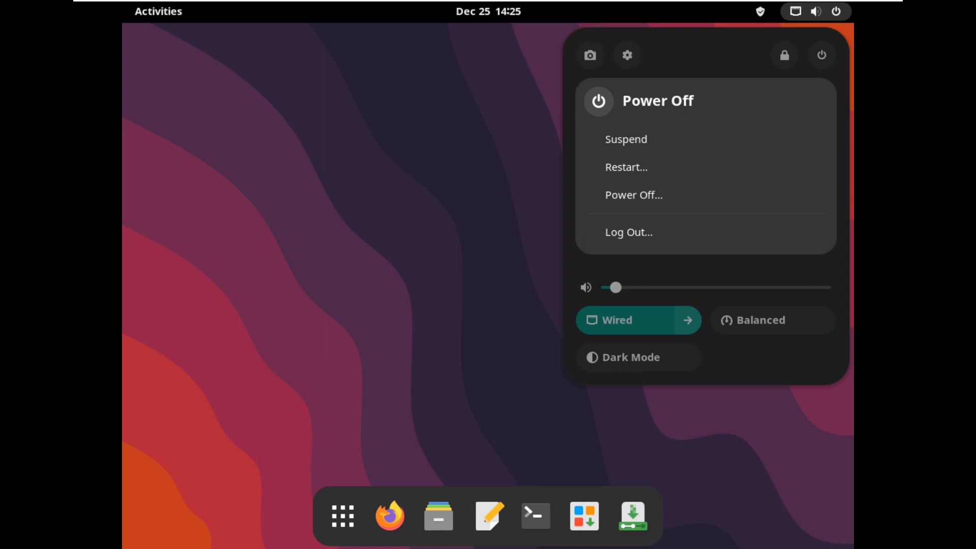
{"action": "left_click", "coordinate": [712, 272]}
{"action": "key", "text": "Escape"}
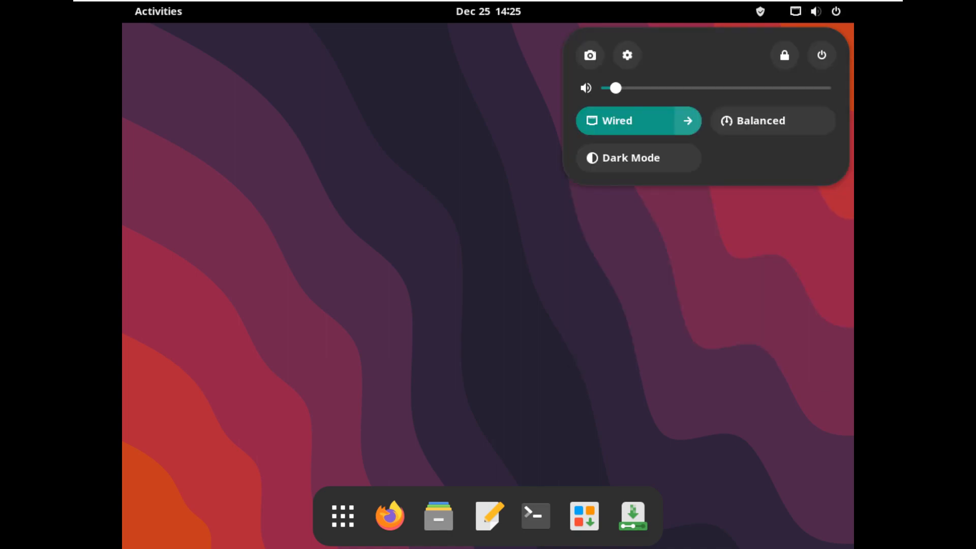
{"action": "left_click", "coordinate": [633, 516]}
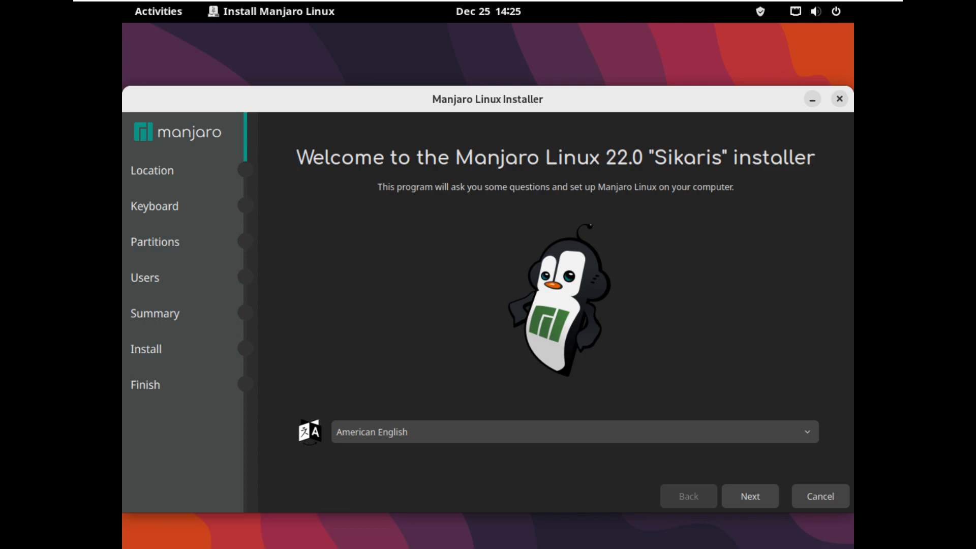
Pick Los Angeles on the map so the time zone is America / Los Angeles, then continue.
{"action": "left_click", "coordinate": [750, 496]}
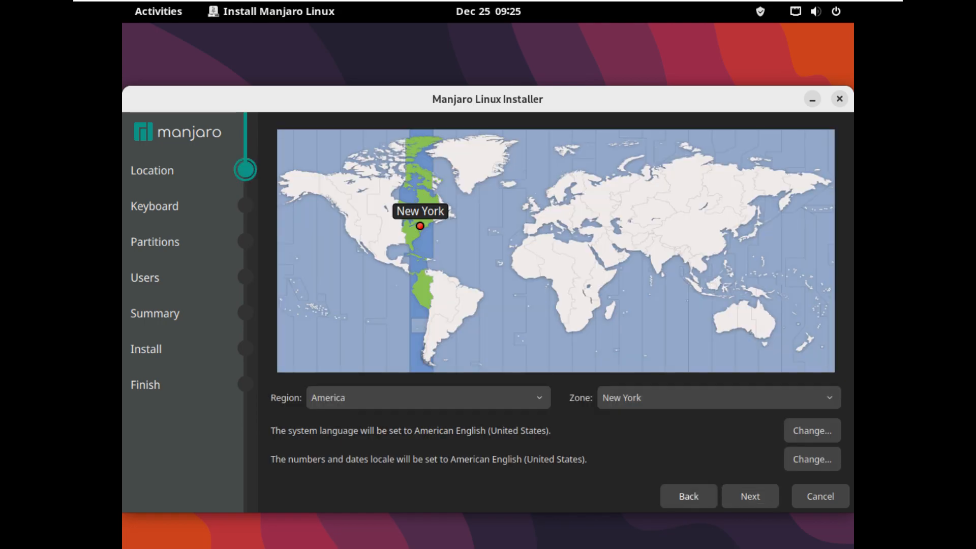
{"action": "left_click", "coordinate": [351, 235]}
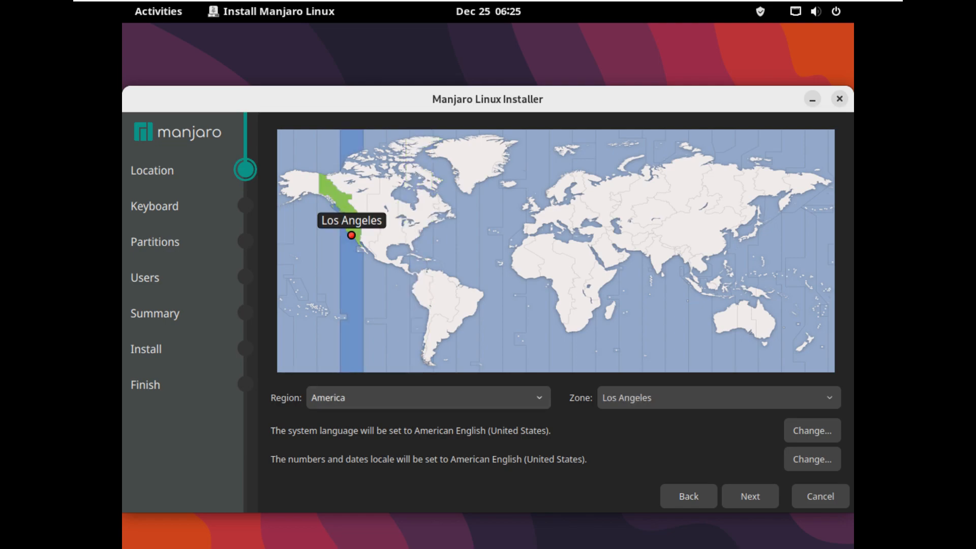
{"action": "left_click", "coordinate": [328, 397]}
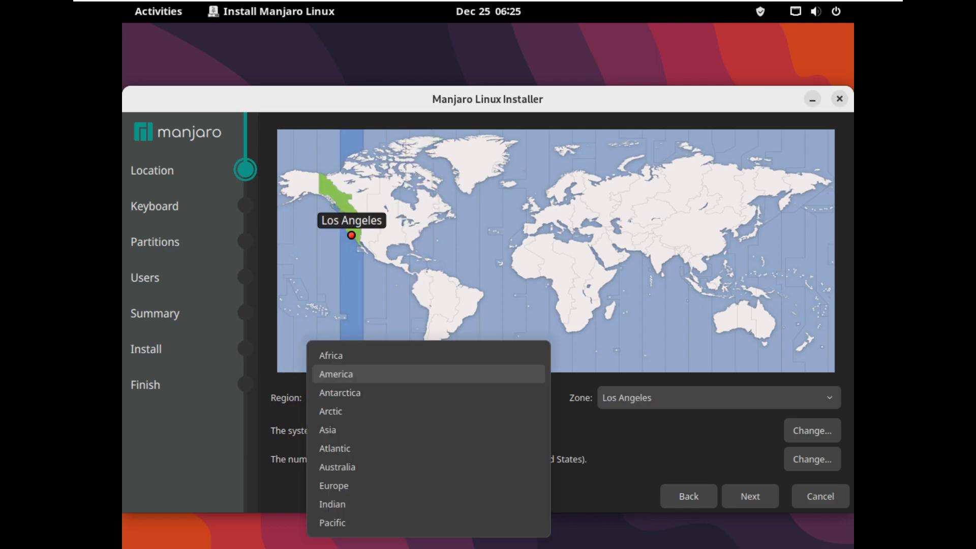
{"action": "key", "text": "Return"}
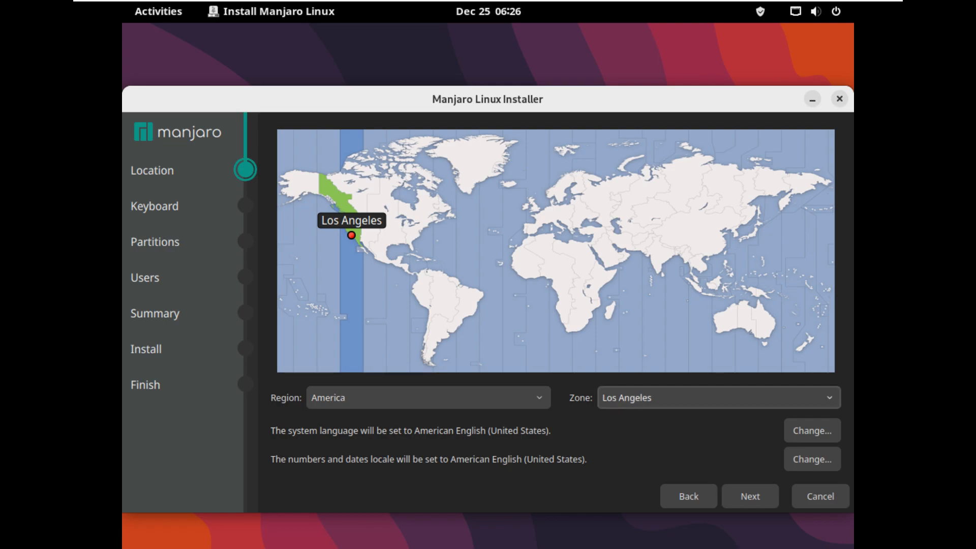
{"action": "left_click", "coordinate": [719, 398]}
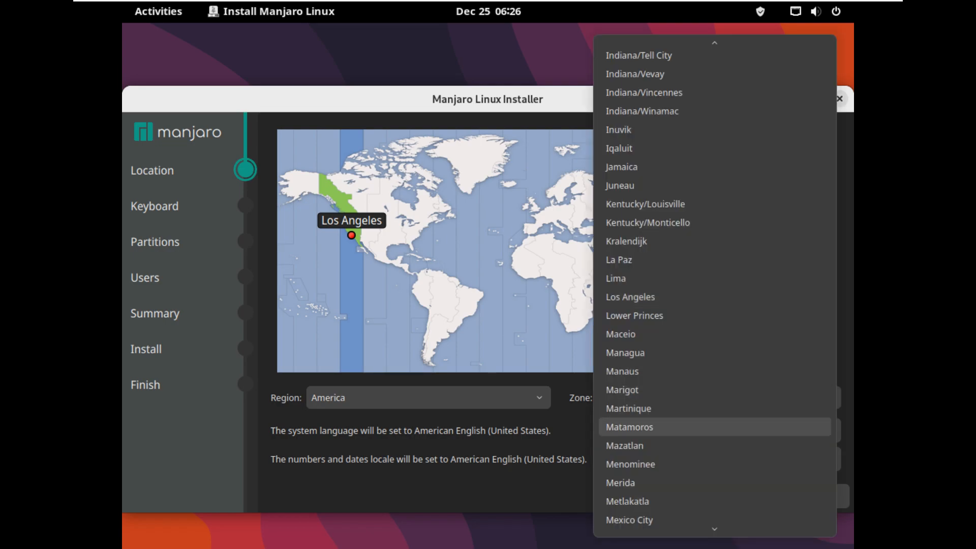
{"action": "key", "text": "Escape"}
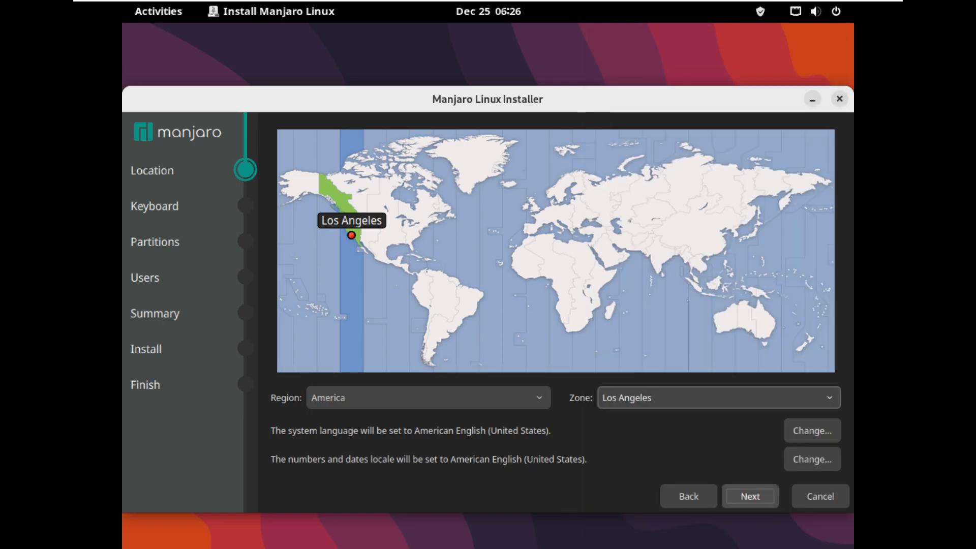
{"action": "left_click", "coordinate": [750, 496]}
Keep the Generic 105-key keyboard model and move on to partitioning.
{"action": "left_click", "coordinate": [577, 291]}
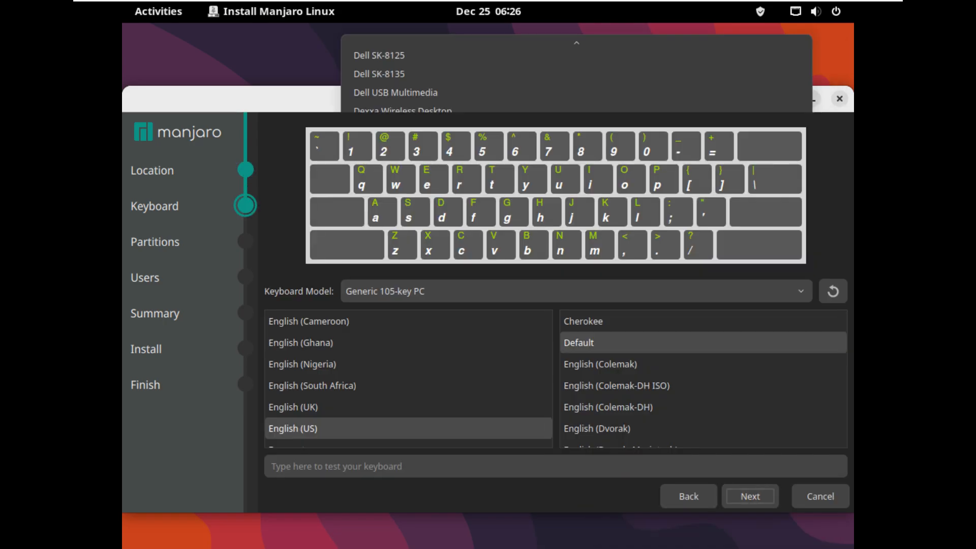
{"action": "key", "text": "Escape"}
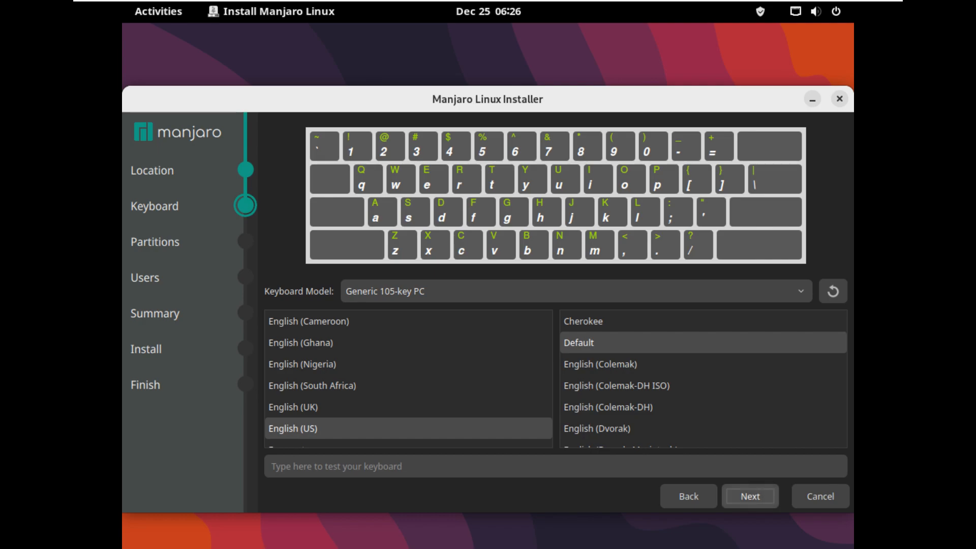
{"action": "left_click", "coordinate": [751, 496]}
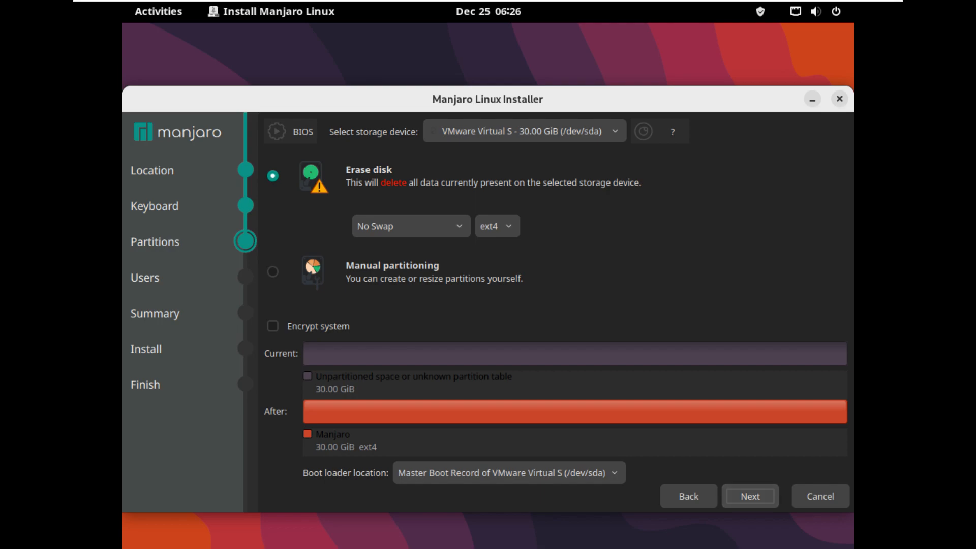
Keep the erase-disk defaults: No Swap, ext4 and boot loader on the Master Boot Record.
{"action": "left_click", "coordinate": [412, 226]}
{"action": "key", "text": "Escape"}
{"action": "left_click", "coordinate": [497, 227]}
{"action": "key", "text": "Escape"}
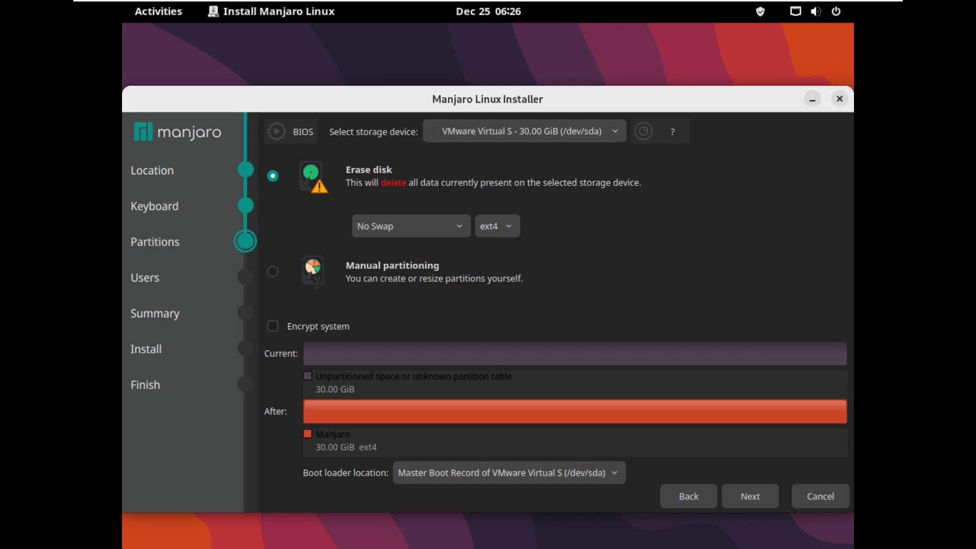
{"action": "left_click", "coordinate": [509, 473]}
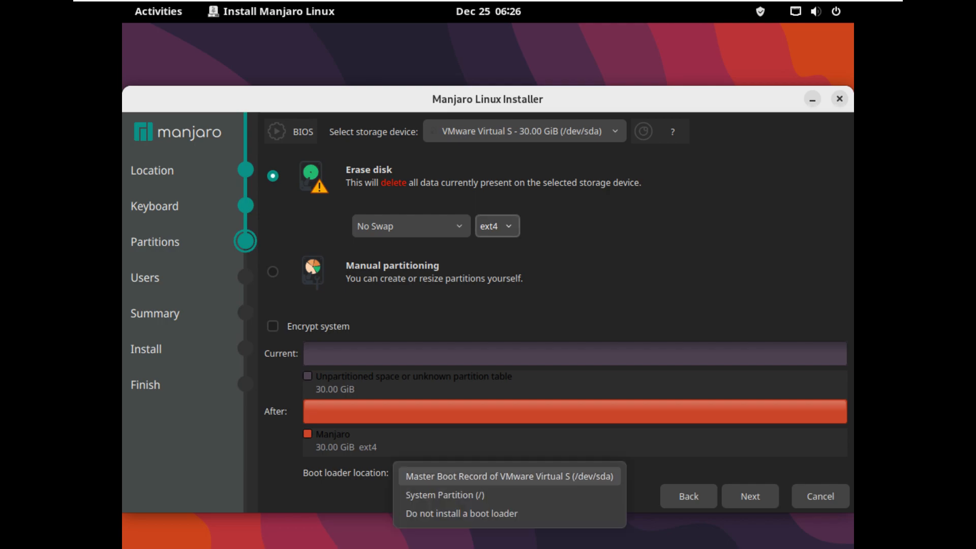
{"action": "key", "text": "Escape"}
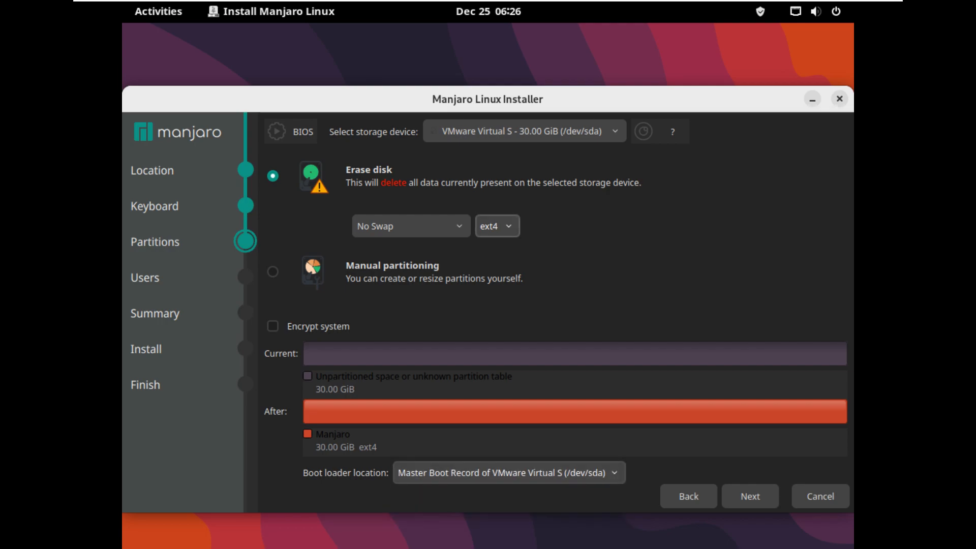
{"action": "left_click", "coordinate": [751, 496]}
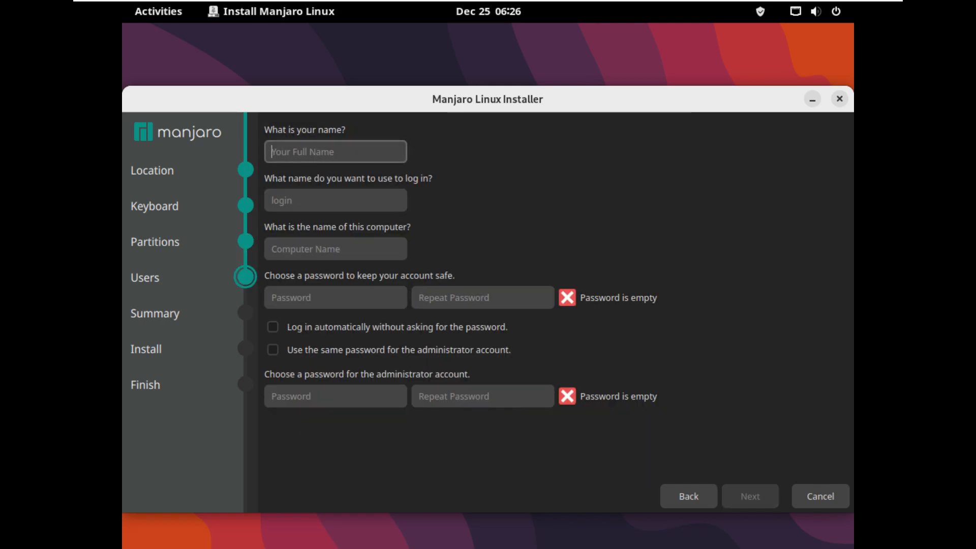
Enable automatic login and the shared administrator password, and enter the user's full name.
{"action": "left_click", "coordinate": [272, 327]}
{"action": "left_click", "coordinate": [273, 350]}
{"action": "left_click", "coordinate": [335, 152]}
{"action": "type", "text": "runbi"}
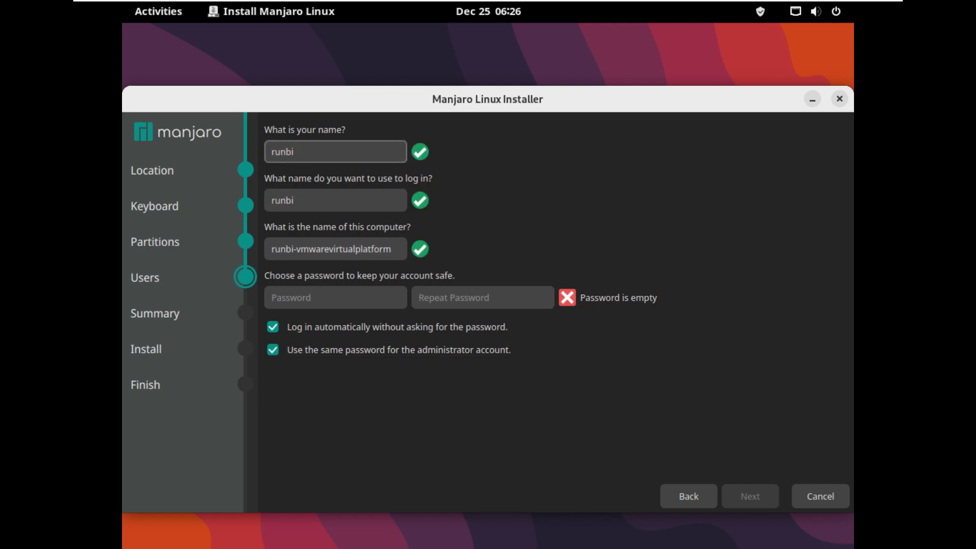
{"action": "key", "text": "BackSpace"}
{"action": "type", "text": "oxing"}
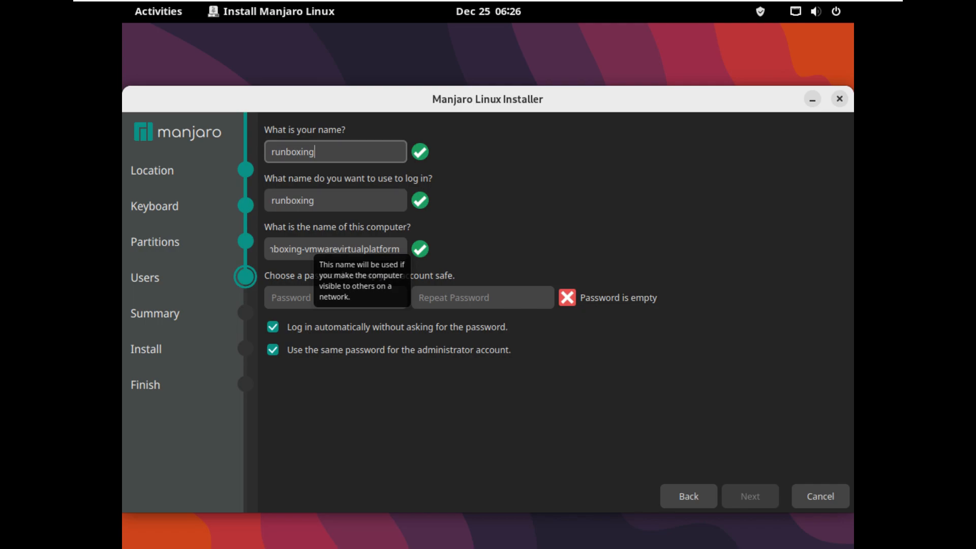
Drop the -vmwarevirtualplatform suffix from the computer name and enter the account password twice.
{"action": "left_click_drag", "start_coordinate": [301, 249], "coordinate": [400, 249]}
{"action": "key", "text": "BackSpace"}
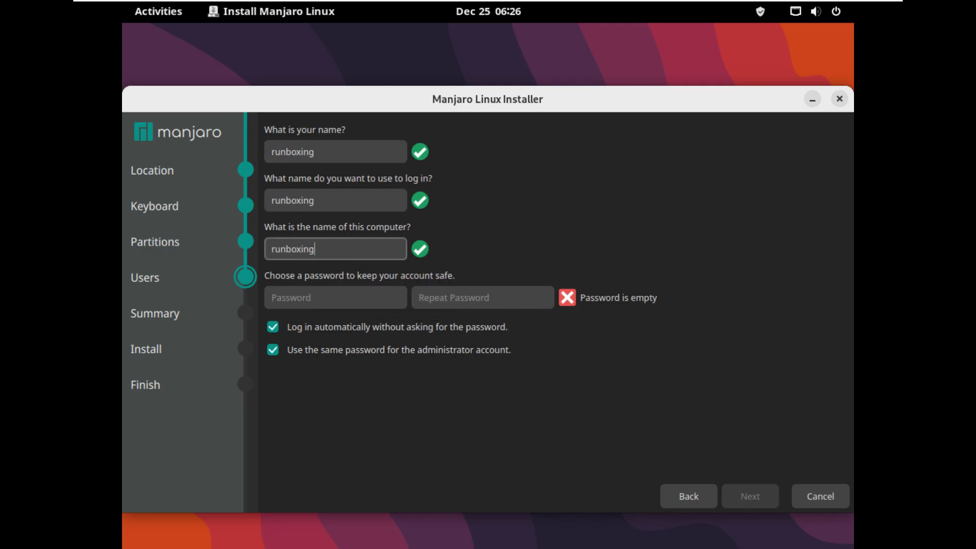
{"action": "left_click", "coordinate": [335, 297]}
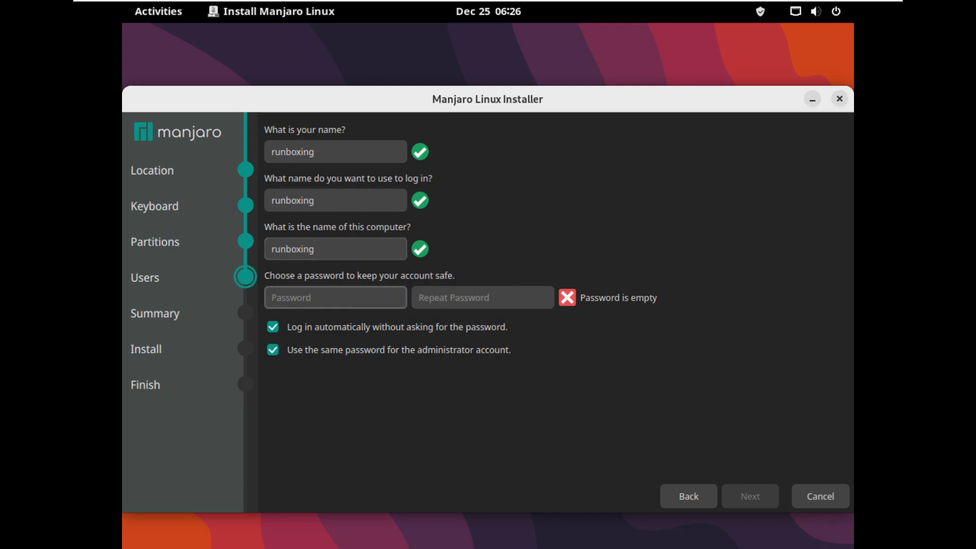
{"action": "type", "text": "12345"}
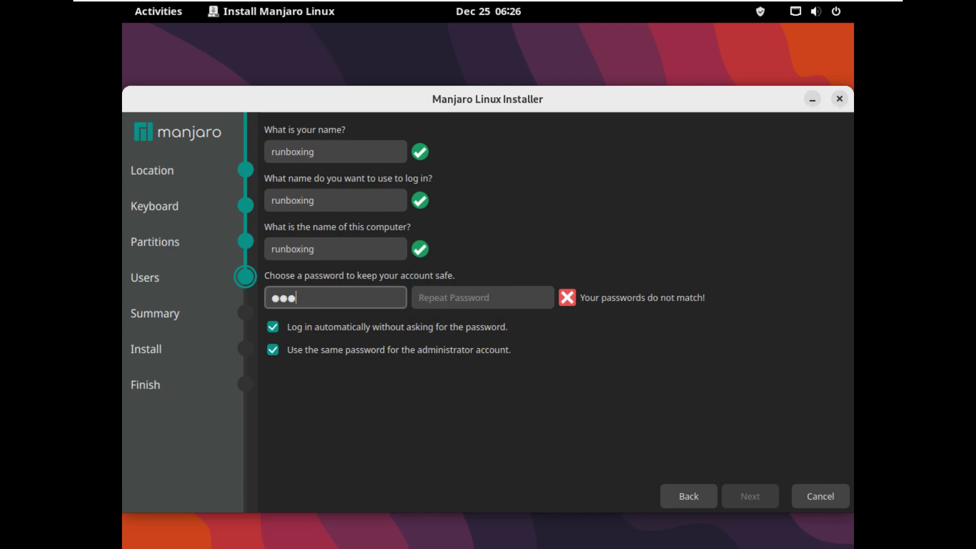
{"action": "key", "text": "Tab"}
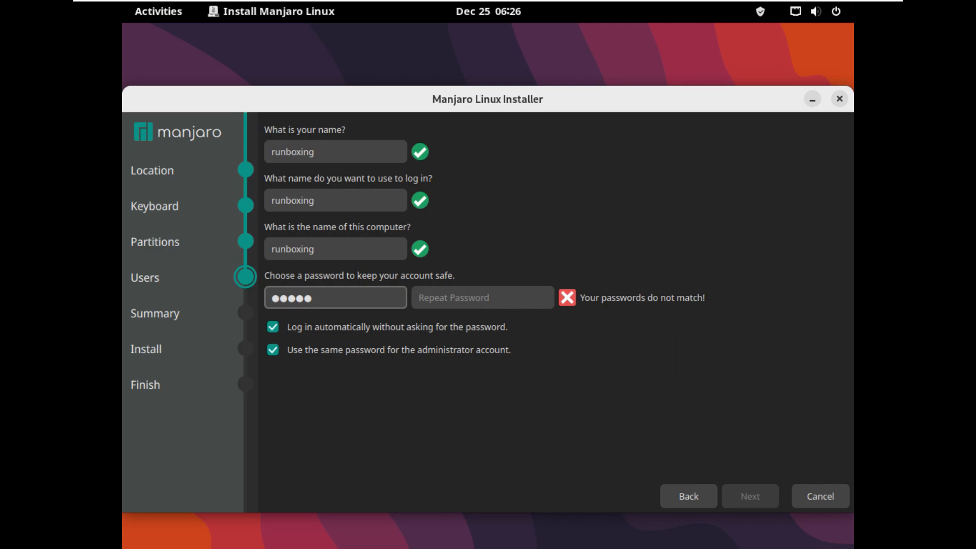
{"action": "type", "text": "123"}
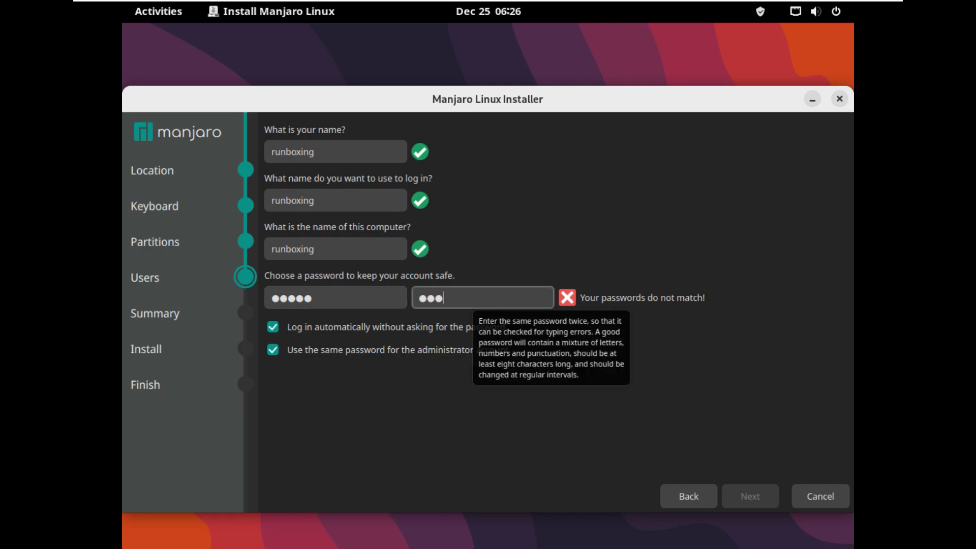
{"action": "type", "text": "45"}
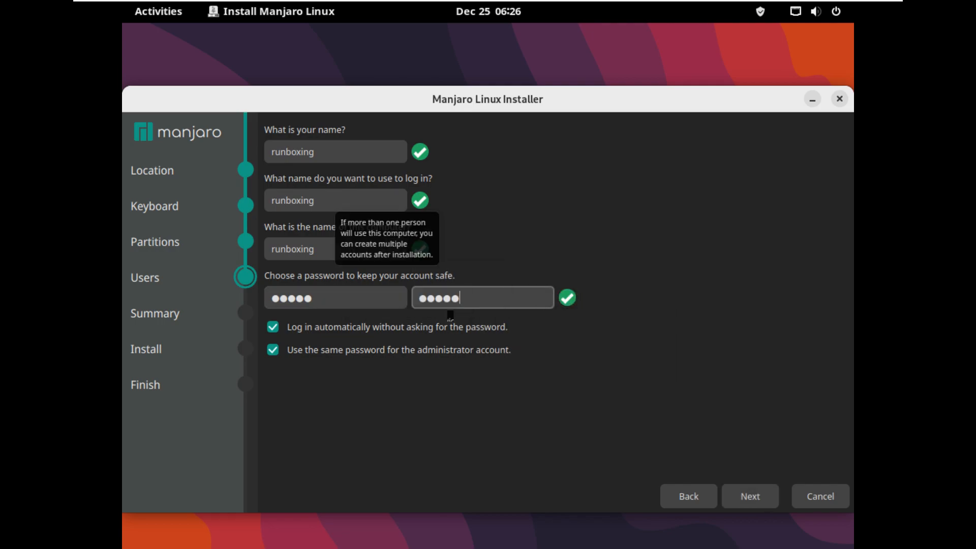
{"action": "key", "text": "alt+n"}
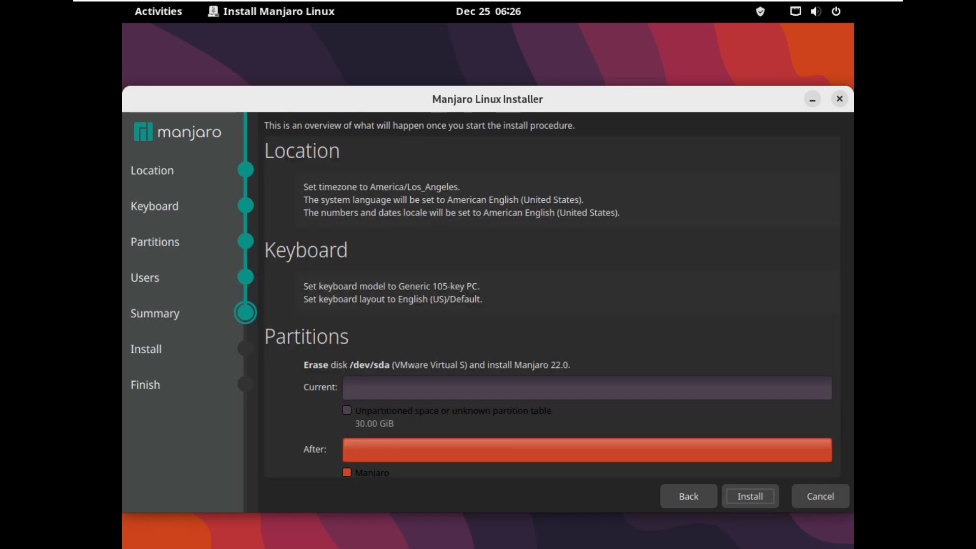
Scroll through the installation summary, then cancel the installation and confirm with Yes.
{"action": "scroll", "coordinate": [555, 305], "scroll_direction": "down", "scroll_amount": 3}
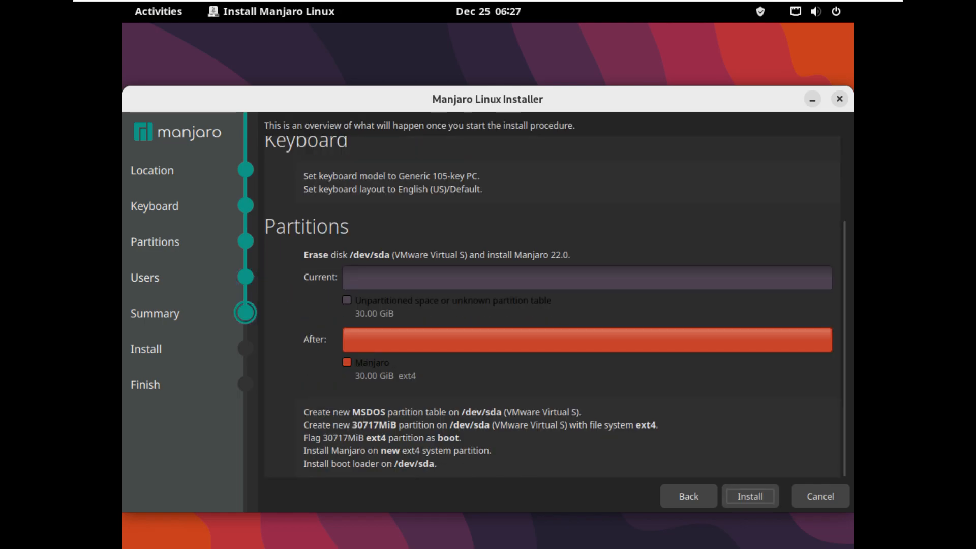
{"action": "scroll", "coordinate": [554, 305], "scroll_direction": "up", "scroll_amount": 3}
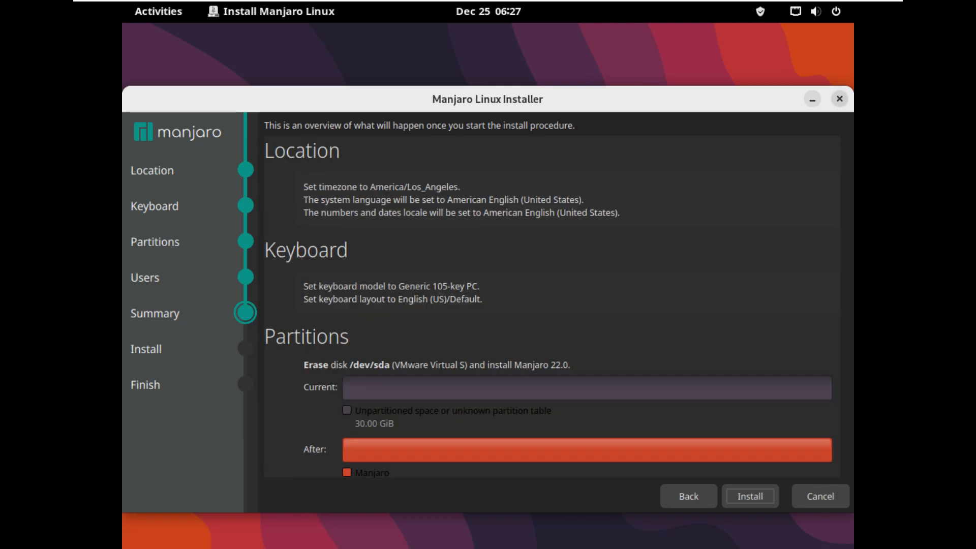
{"action": "left_click", "coordinate": [840, 99]}
{"action": "left_click", "coordinate": [519, 329]}
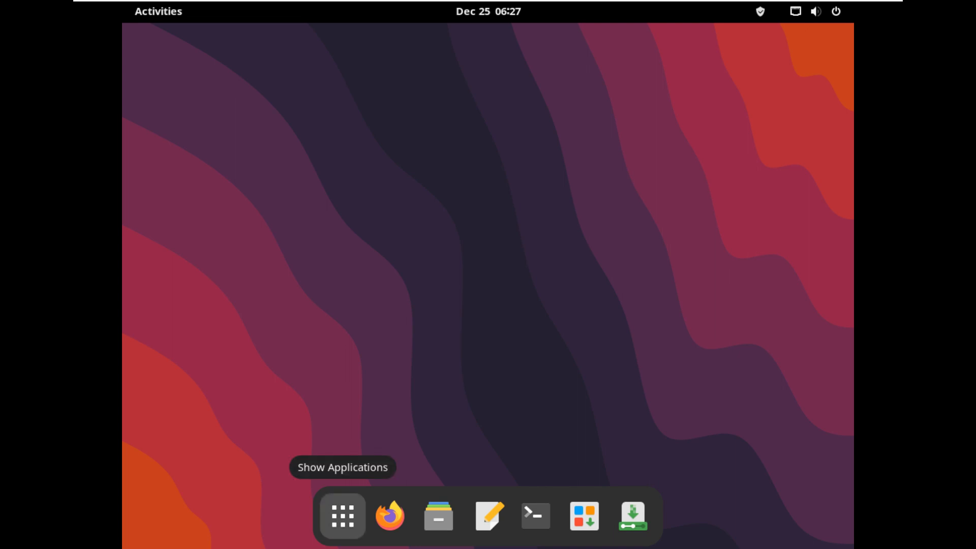
Launch Firefox from the dock and close the mozilla.org privacy page.
{"action": "left_click", "coordinate": [343, 517]}
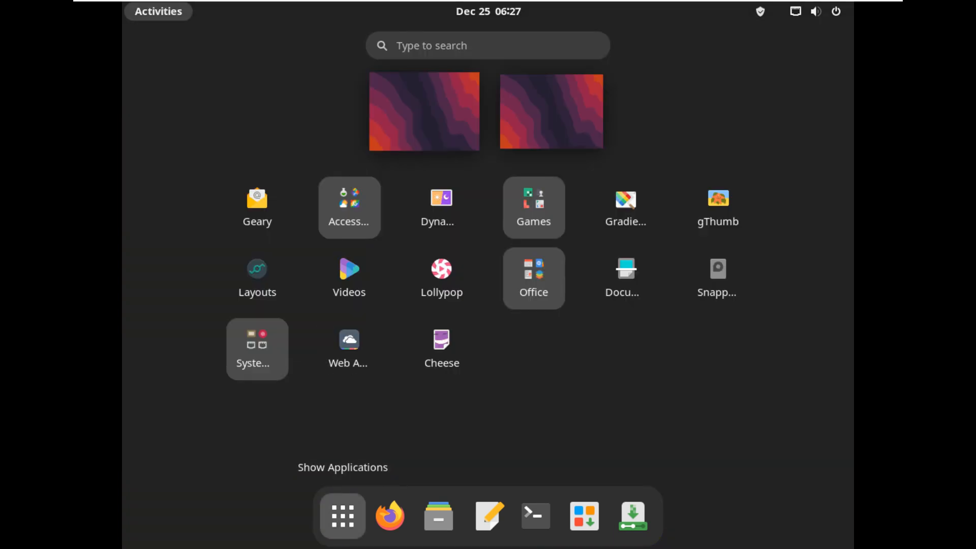
{"action": "left_click", "coordinate": [342, 516]}
{"action": "left_click", "coordinate": [390, 516]}
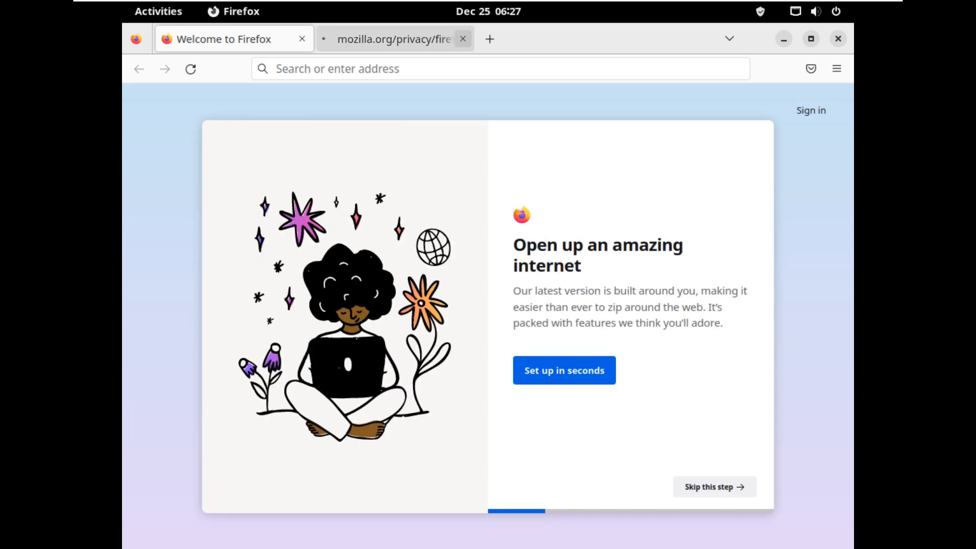
{"action": "left_click", "coordinate": [463, 39]}
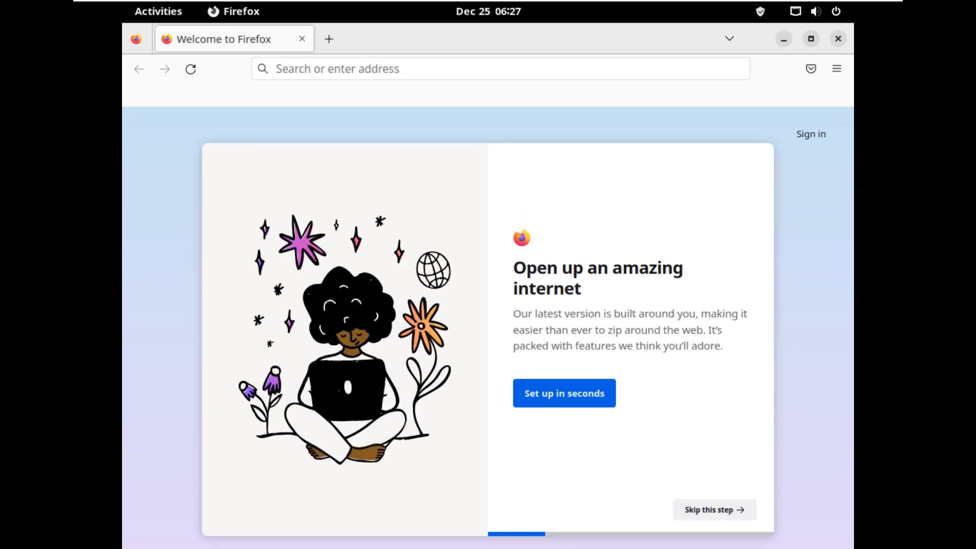
Check Firefox version 108.0.1 (64-bit) in About Firefox, then open the Homepage bookmark.
{"action": "left_click", "coordinate": [836, 69]}
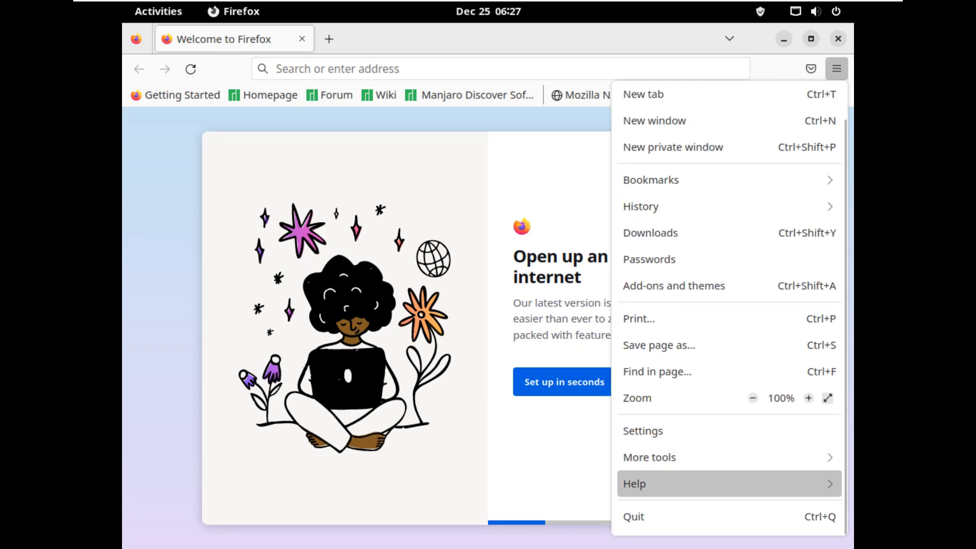
{"action": "left_click", "coordinate": [635, 484]}
{"action": "left_click", "coordinate": [656, 264]}
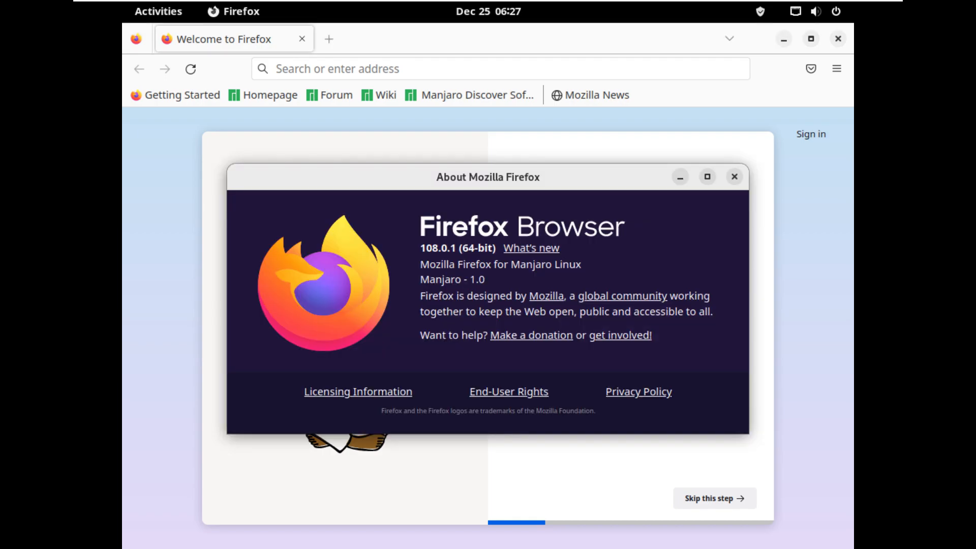
{"action": "left_click_drag", "start_coordinate": [420, 249], "coordinate": [497, 248]}
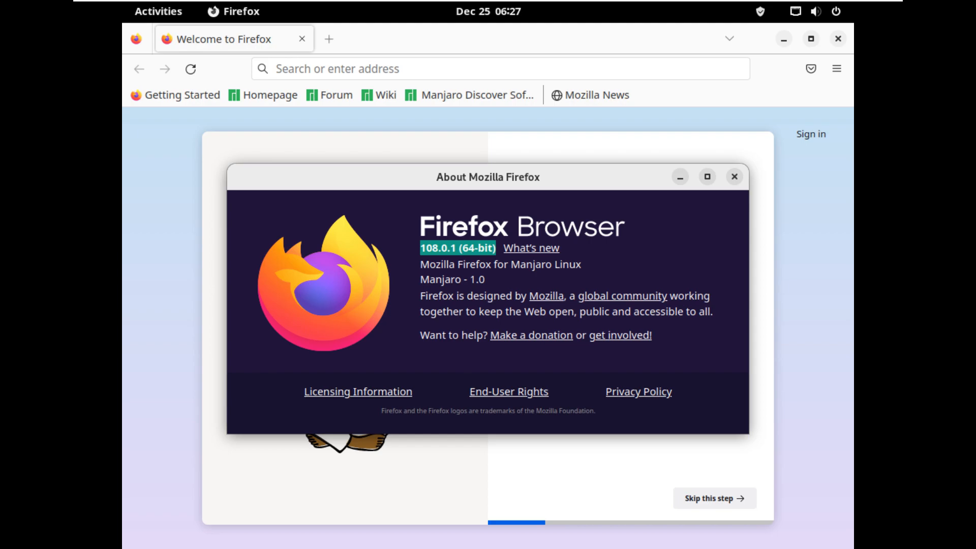
{"action": "key", "text": "Escape"}
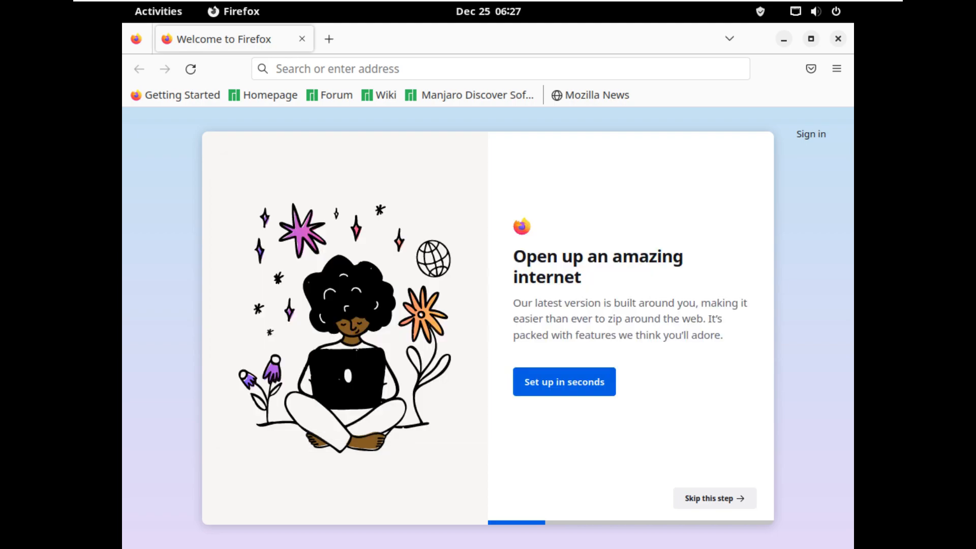
{"action": "left_click", "coordinate": [263, 95]}
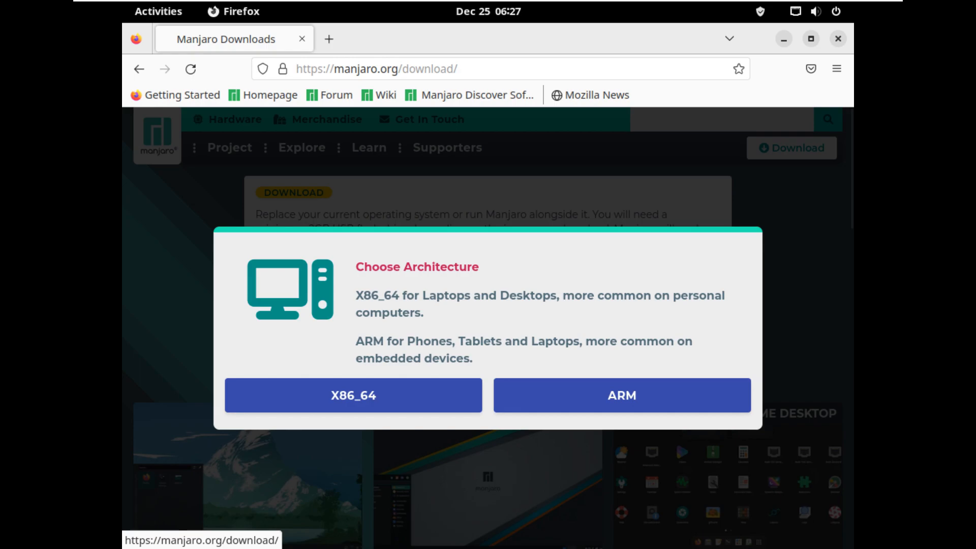
Dismiss the architecture popup, scroll through the Manjaro desktop editions, and open a new tab.
{"action": "left_click", "coordinate": [676, 439]}
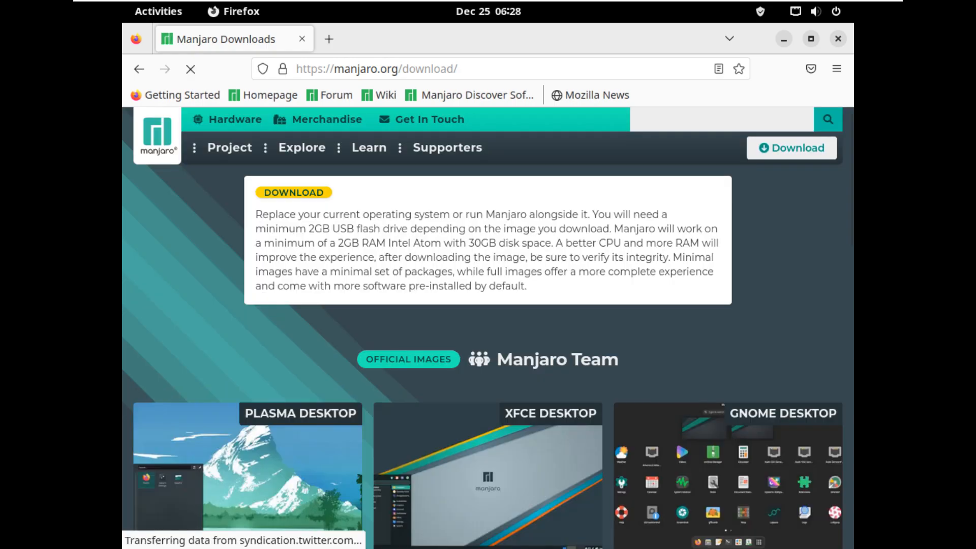
{"action": "scroll", "coordinate": [488, 356], "scroll_direction": "down", "scroll_amount": 5}
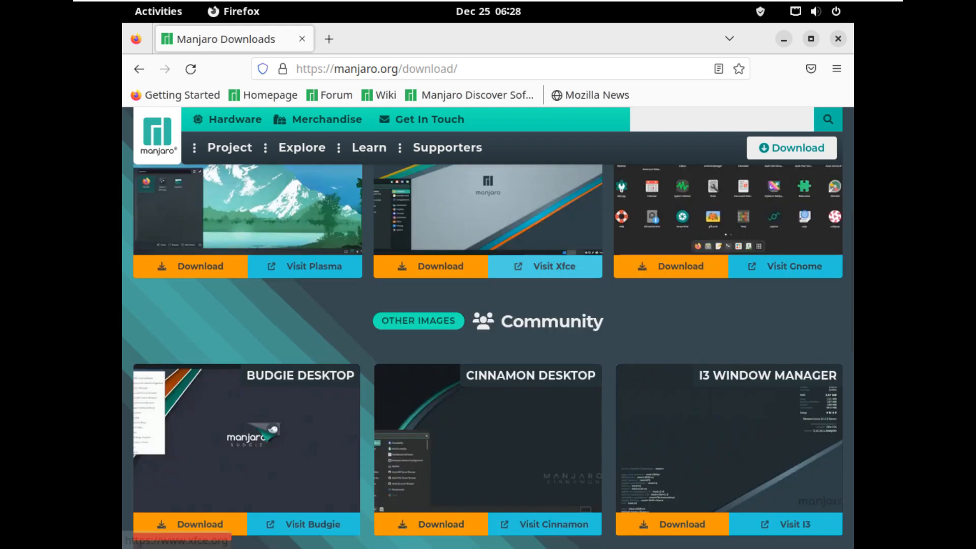
{"action": "scroll", "coordinate": [488, 331], "scroll_direction": "down", "scroll_amount": 2}
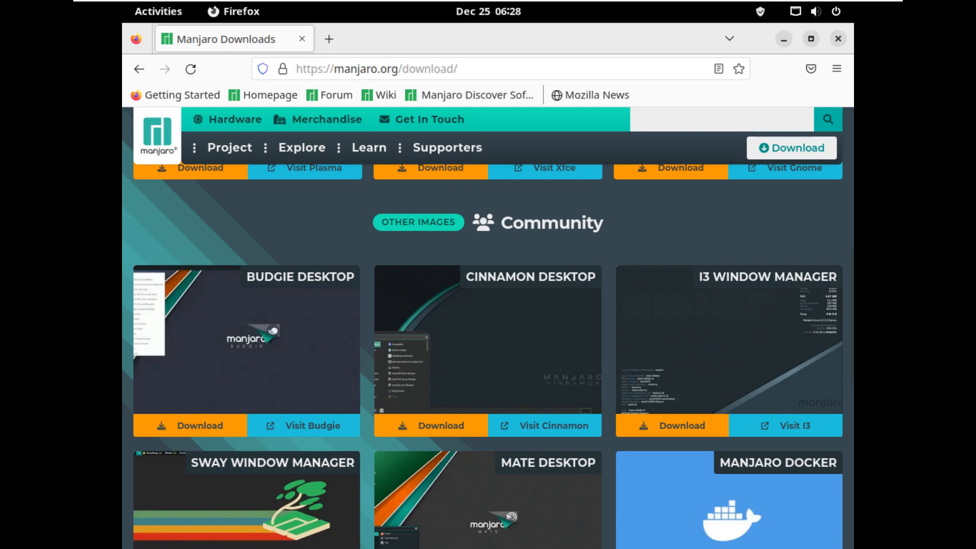
{"action": "left_click", "coordinate": [329, 39]}
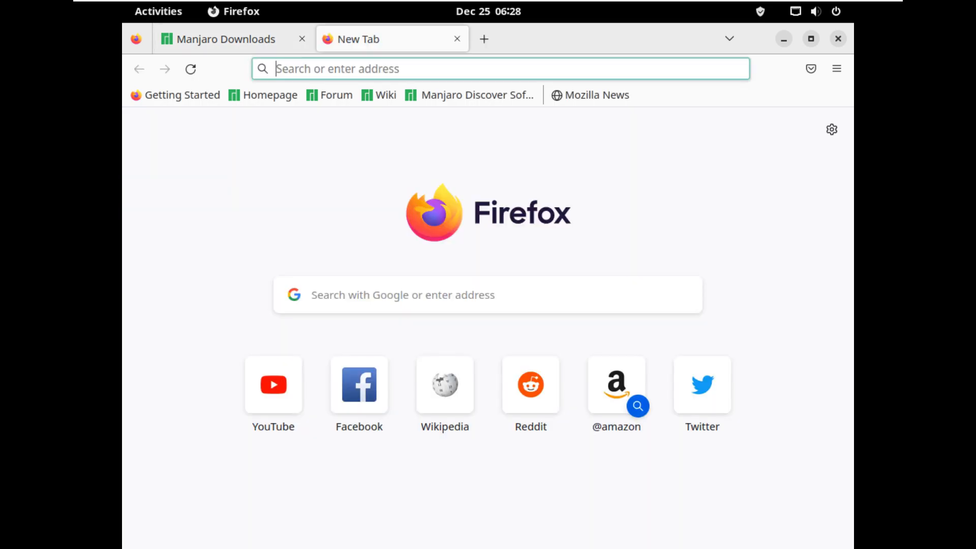
Close the Manjaro Downloads tab and go to youtube.com/9to5linux.
{"action": "left_click", "coordinate": [302, 38]}
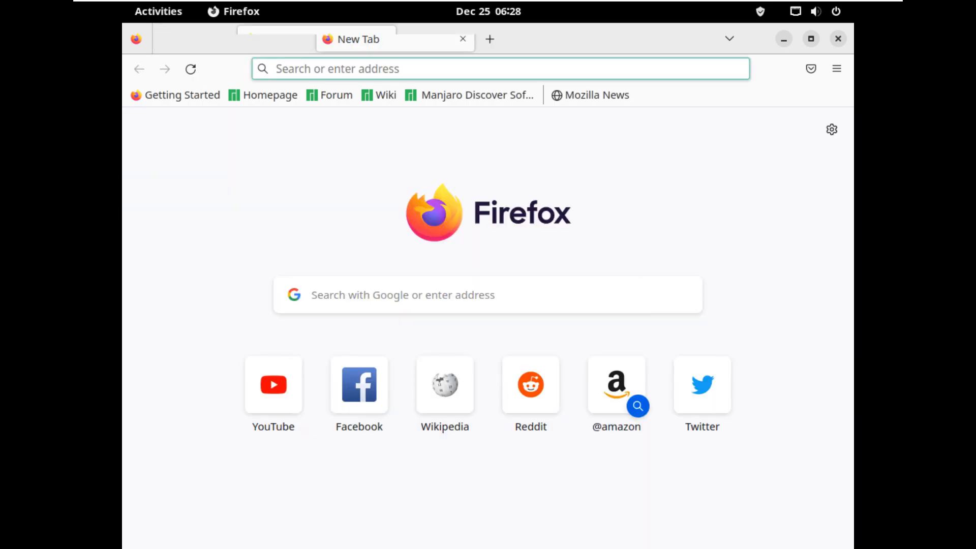
{"action": "type", "text": "y"}
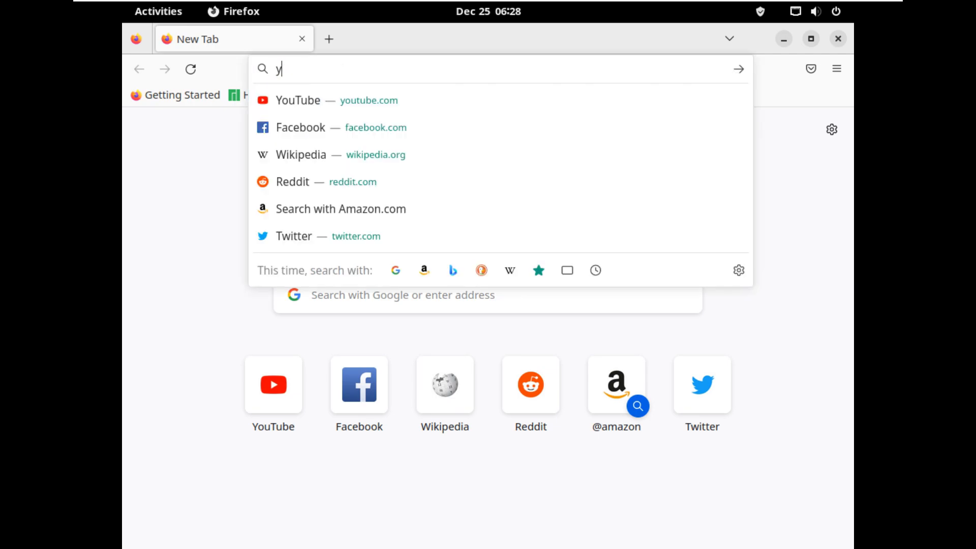
{"action": "type", "text": "outube"}
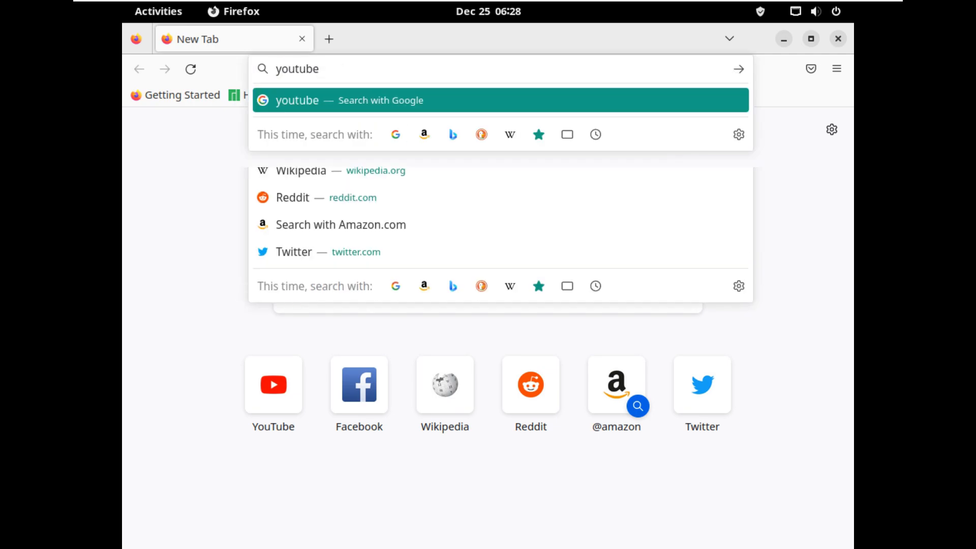
{"action": "type", "text": ".com/"}
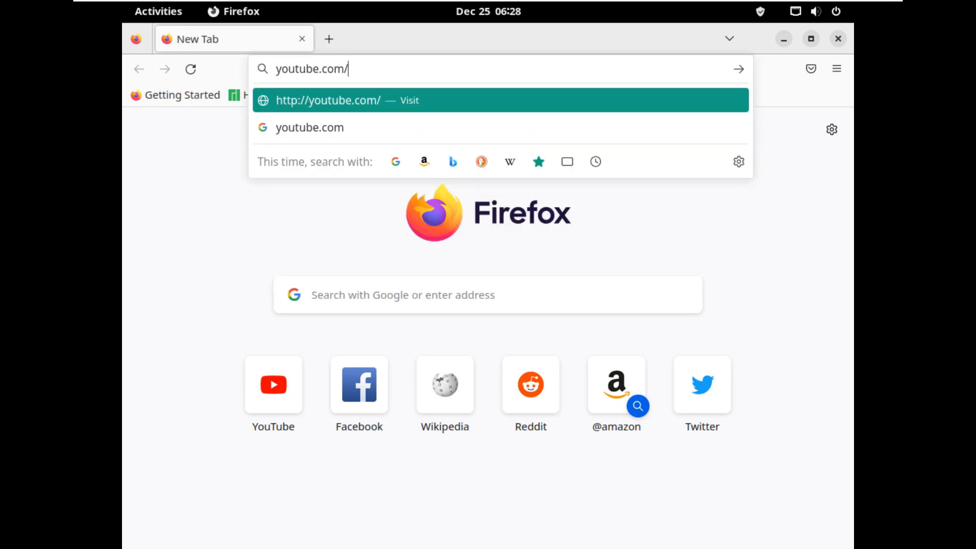
{"action": "type", "text": "9to"}
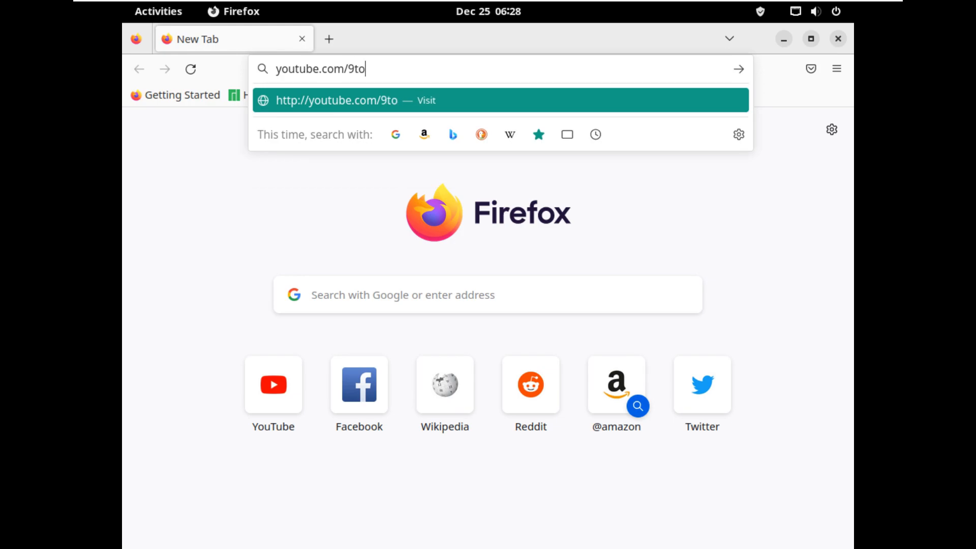
{"action": "type", "text": "5linux"}
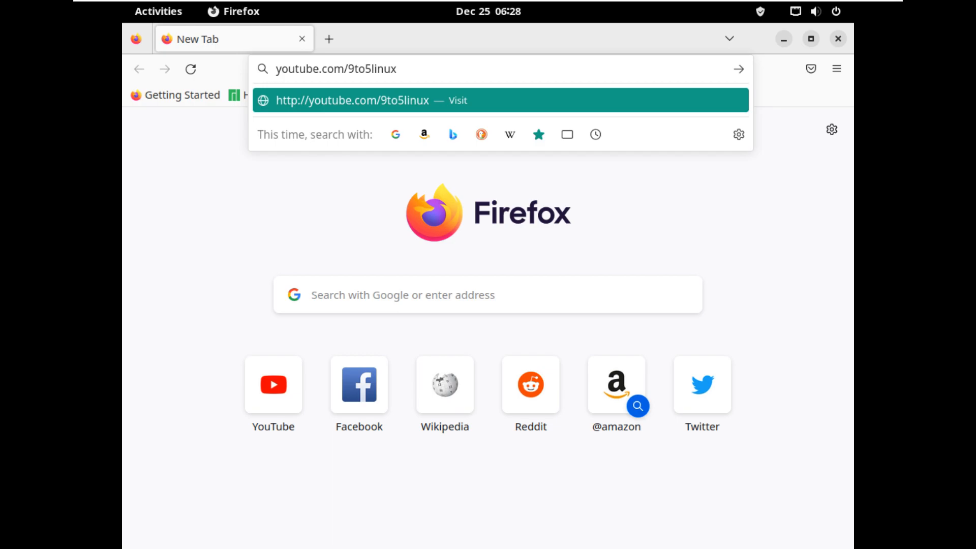
{"action": "key", "text": "Return"}
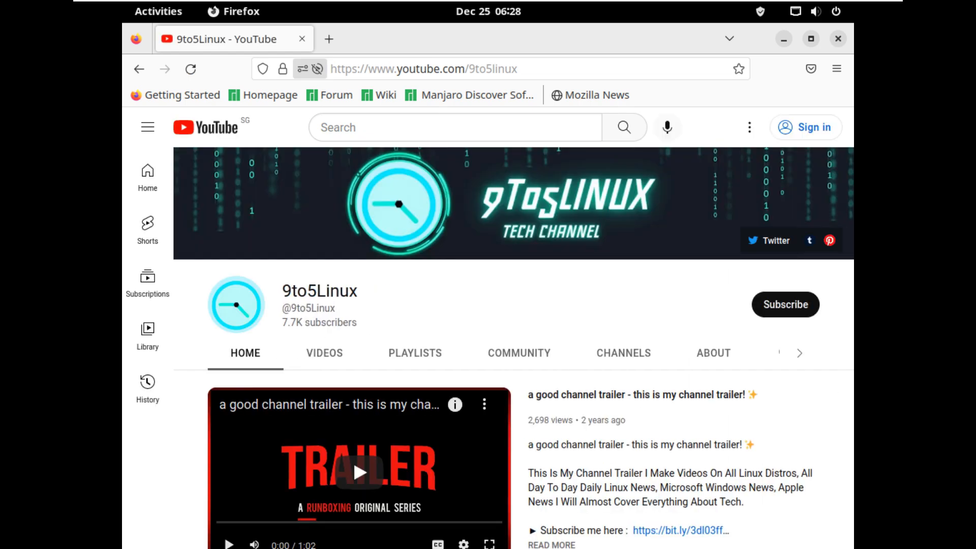
{"action": "left_click", "coordinate": [330, 95]}
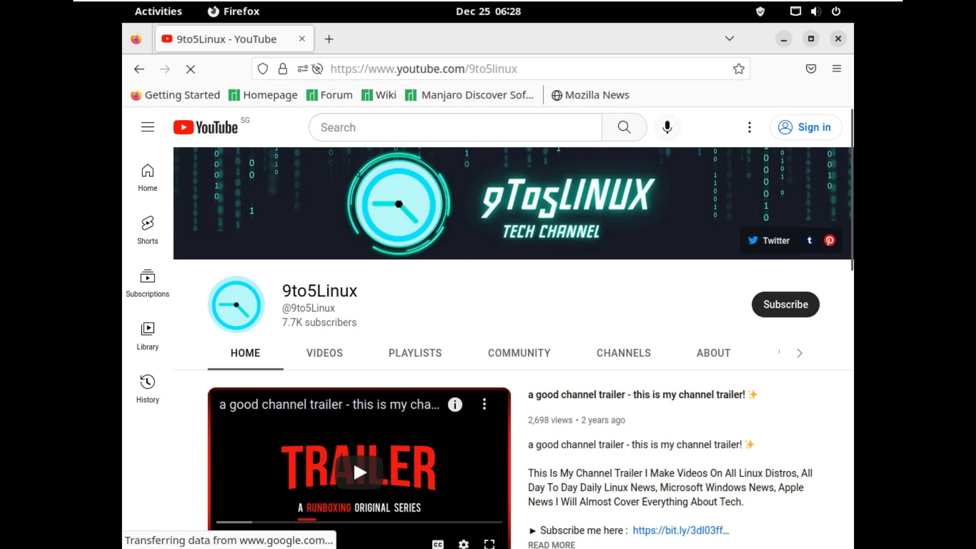
Try subscribing to 9to5Linux, dismiss the sign-in prompt, and reveal more channel sections.
{"action": "left_click", "coordinate": [786, 304]}
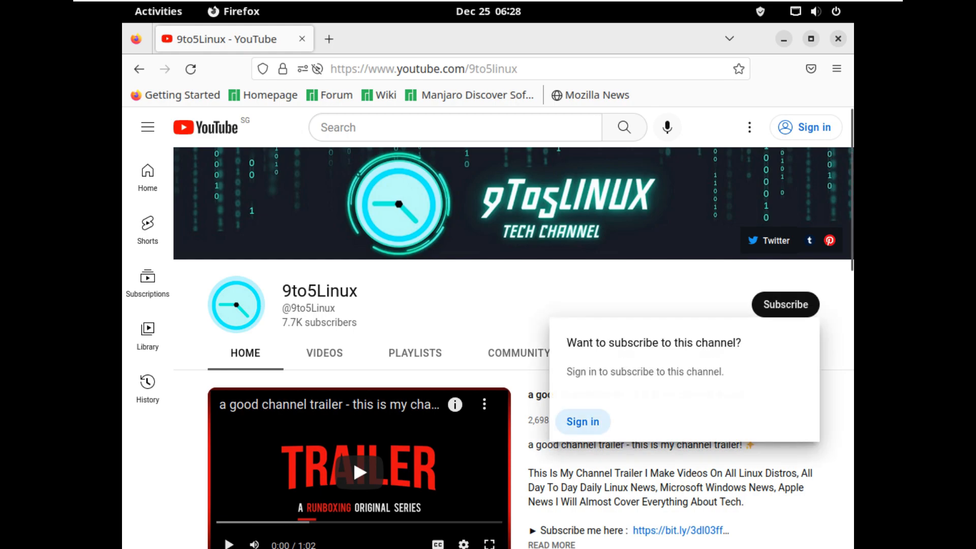
{"action": "left_click", "coordinate": [701, 302]}
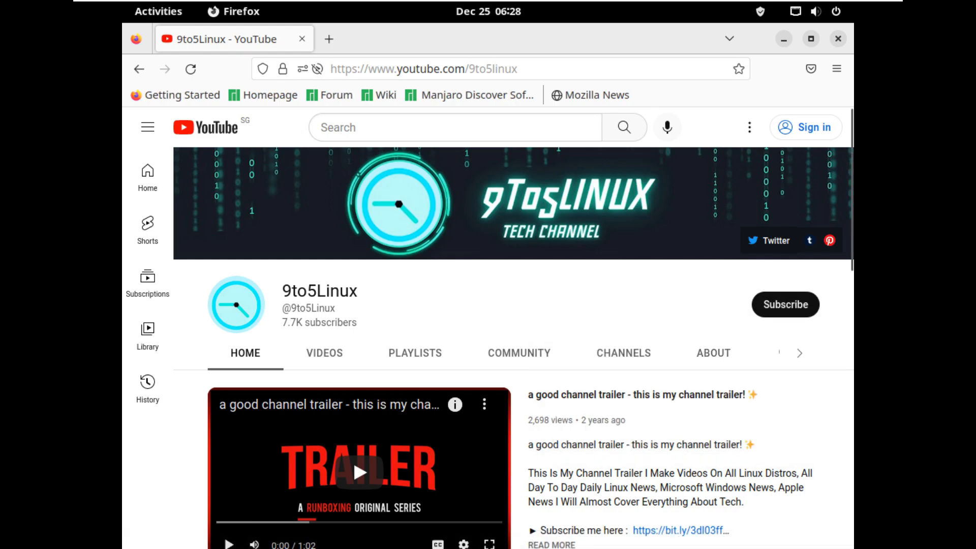
{"action": "left_click", "coordinate": [799, 353]}
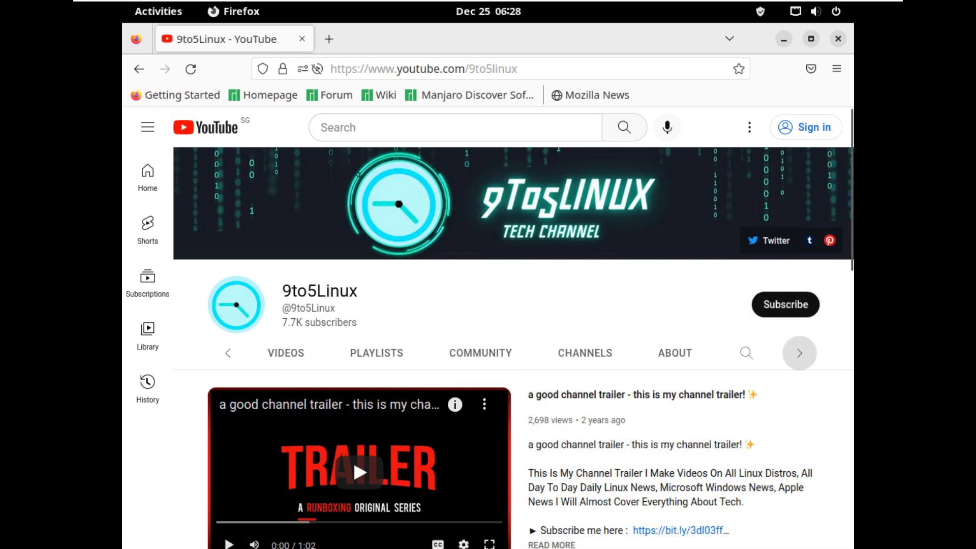
Search the channel for 'manjaro 22' and scroll through the results.
{"action": "left_click", "coordinate": [602, 353]}
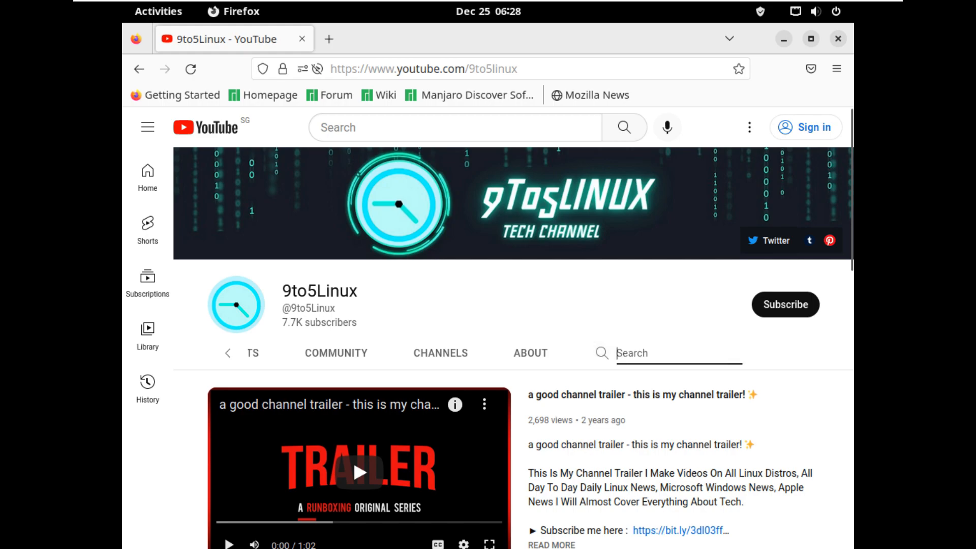
{"action": "type", "text": "man"}
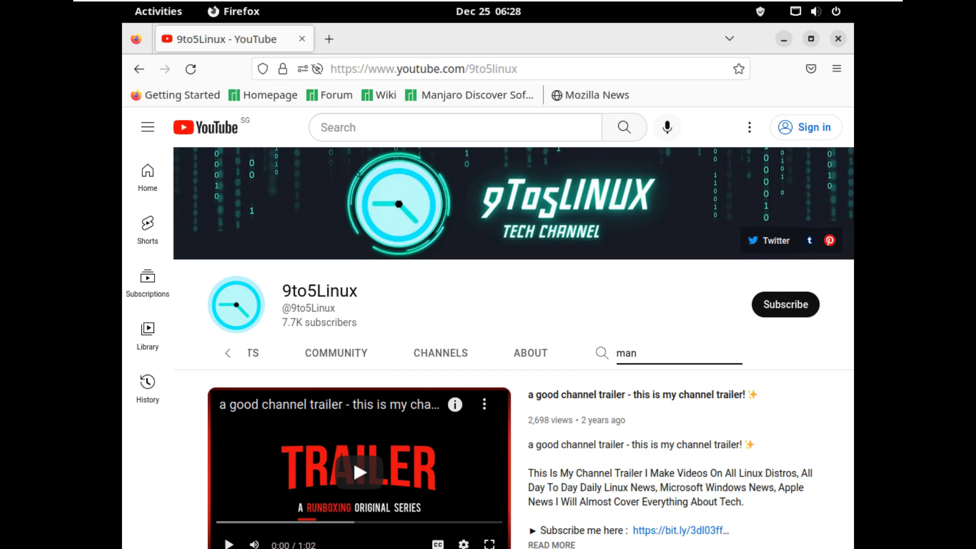
{"action": "type", "text": "jaro 22"}
{"action": "key", "text": "Return"}
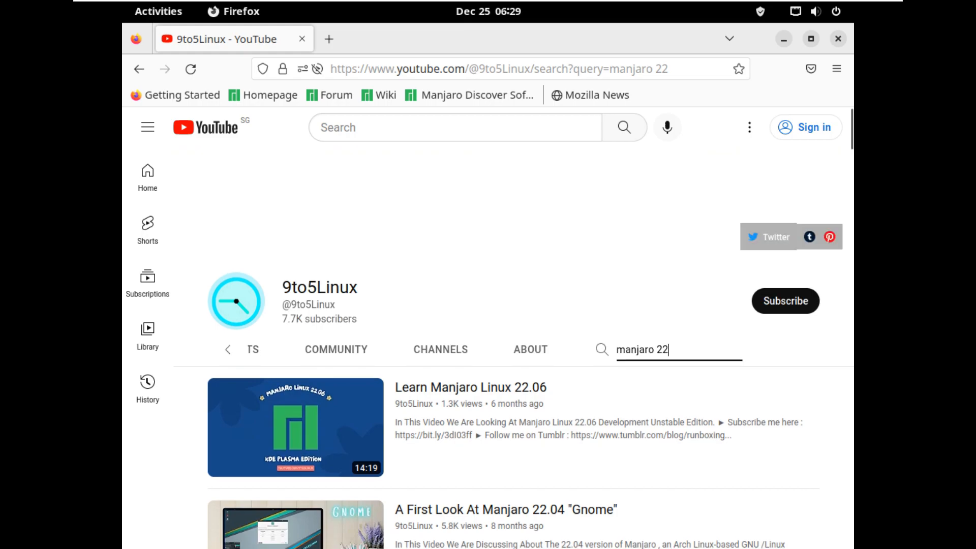
{"action": "scroll", "coordinate": [767, 139], "scroll_direction": "down", "scroll_amount": 4}
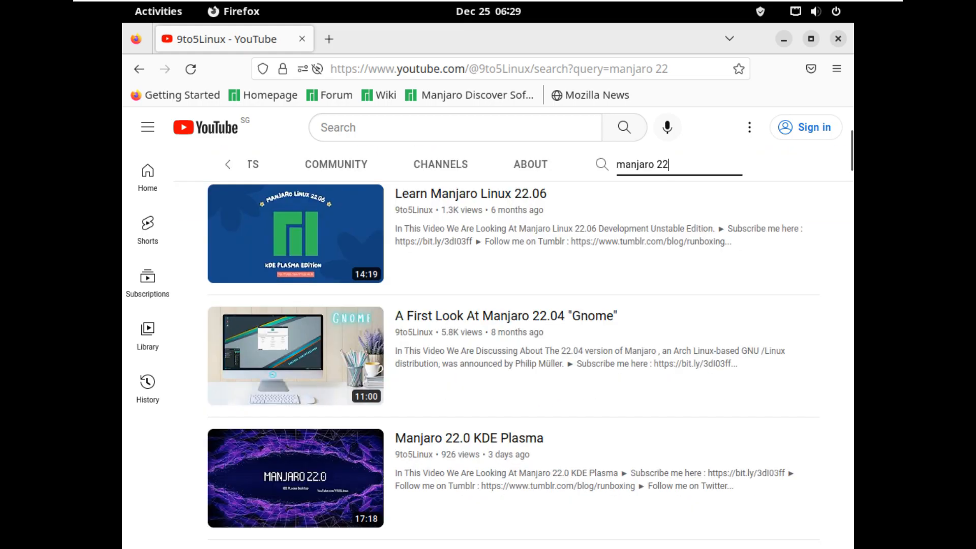
{"action": "scroll", "coordinate": [768, 139], "scroll_direction": "down", "scroll_amount": 4}
{"action": "scroll", "coordinate": [488, 356], "scroll_direction": "down", "scroll_amount": 2}
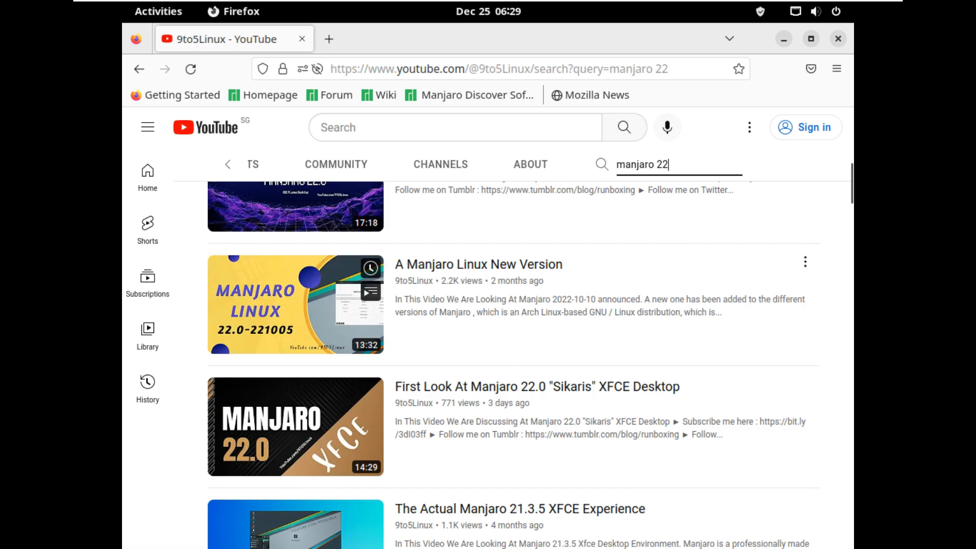
Broaden the channel search to just 'manjaro' and scroll through the matching videos.
{"action": "double_click", "coordinate": [662, 165]}
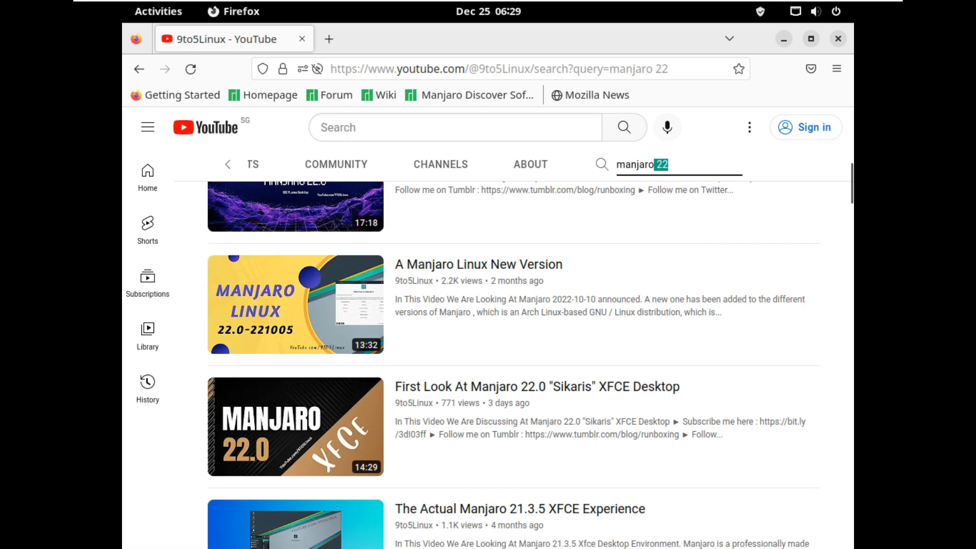
{"action": "key", "text": "BackSpace"}
{"action": "key", "text": "Return"}
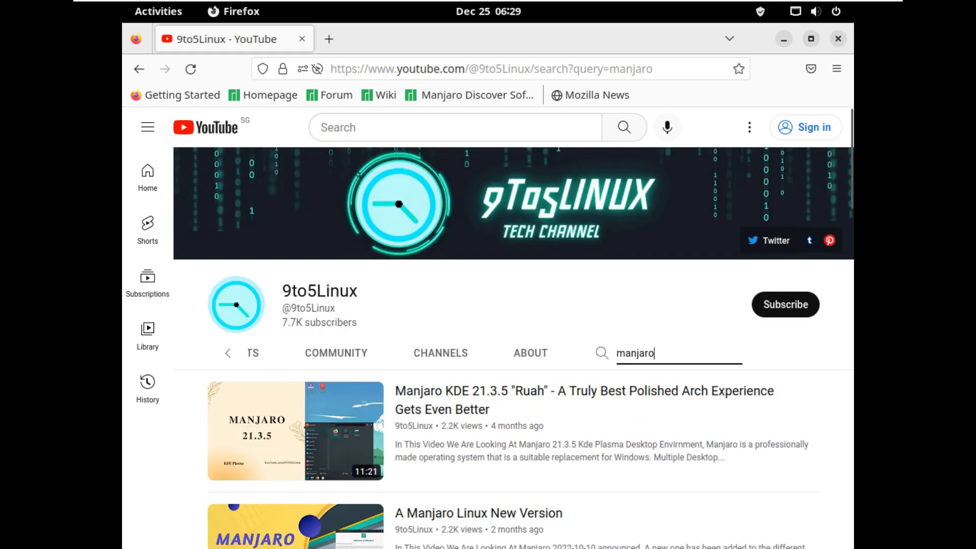
{"action": "scroll", "coordinate": [295, 233], "scroll_direction": "down", "scroll_amount": 4}
{"action": "scroll", "coordinate": [295, 234], "scroll_direction": "down", "scroll_amount": 6}
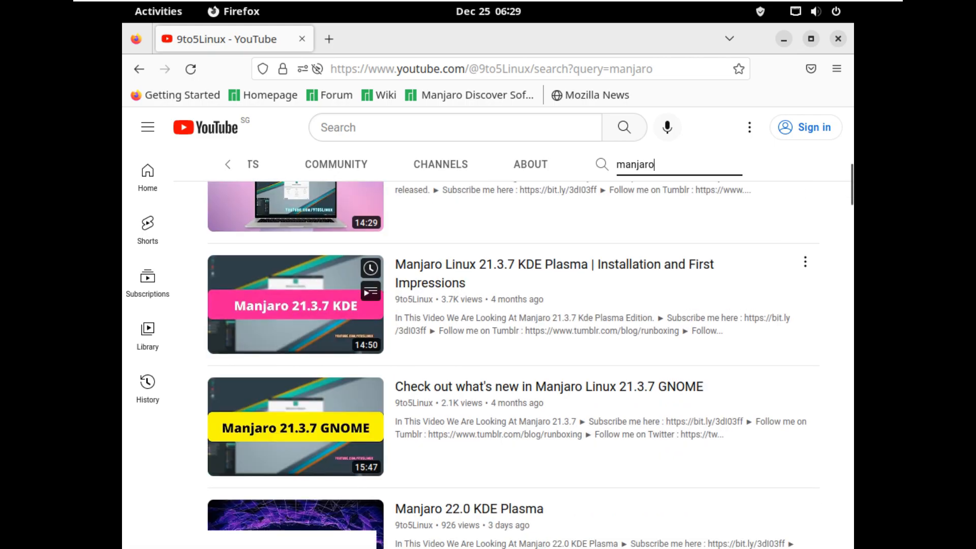
{"action": "scroll", "coordinate": [295, 356], "scroll_direction": "down", "scroll_amount": 2}
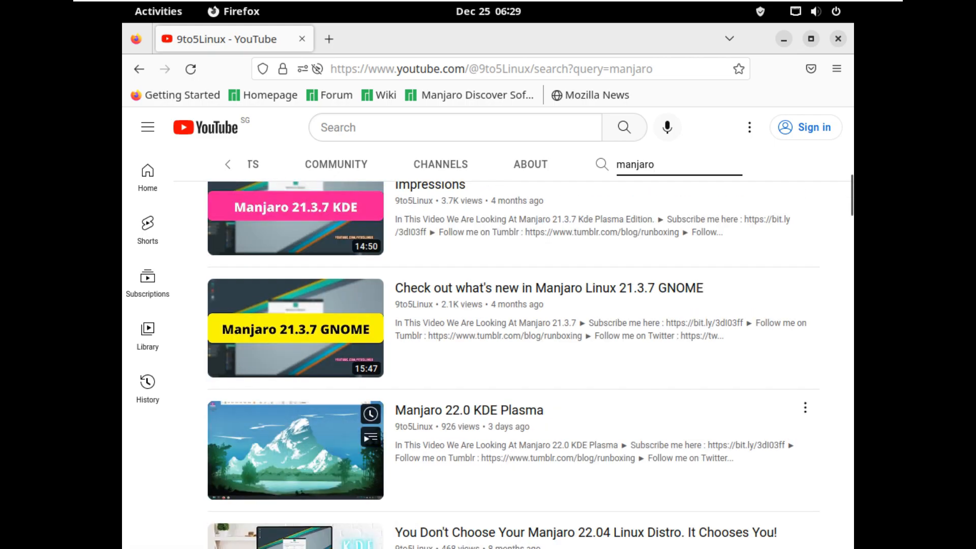
{"action": "scroll", "coordinate": [295, 407], "scroll_direction": "down", "scroll_amount": 4}
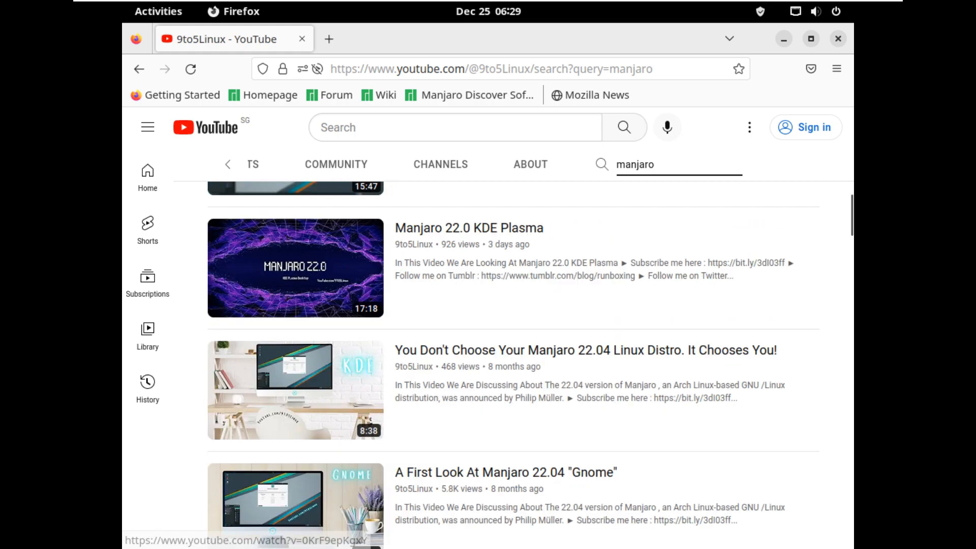
{"action": "scroll", "coordinate": [294, 376], "scroll_direction": "down", "scroll_amount": 4}
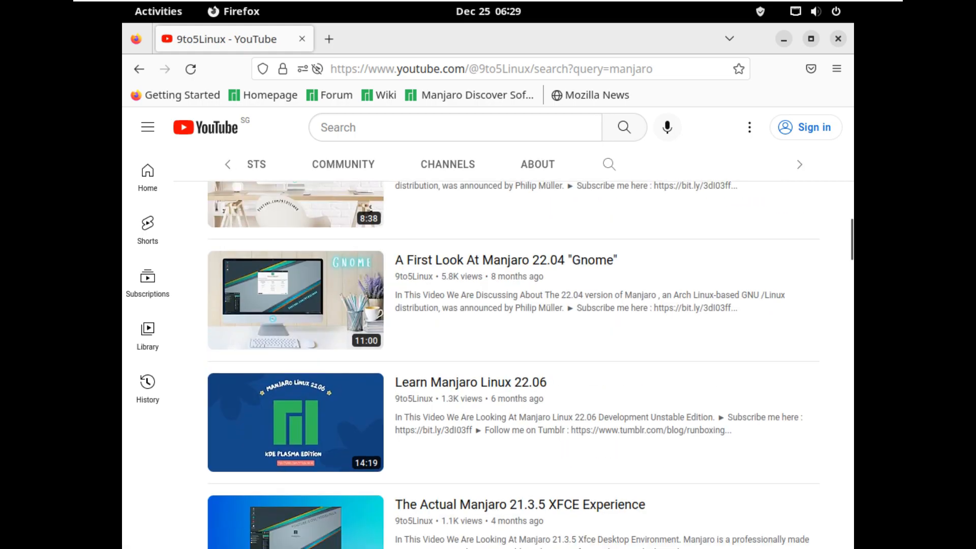
{"action": "left_click", "coordinate": [228, 164]}
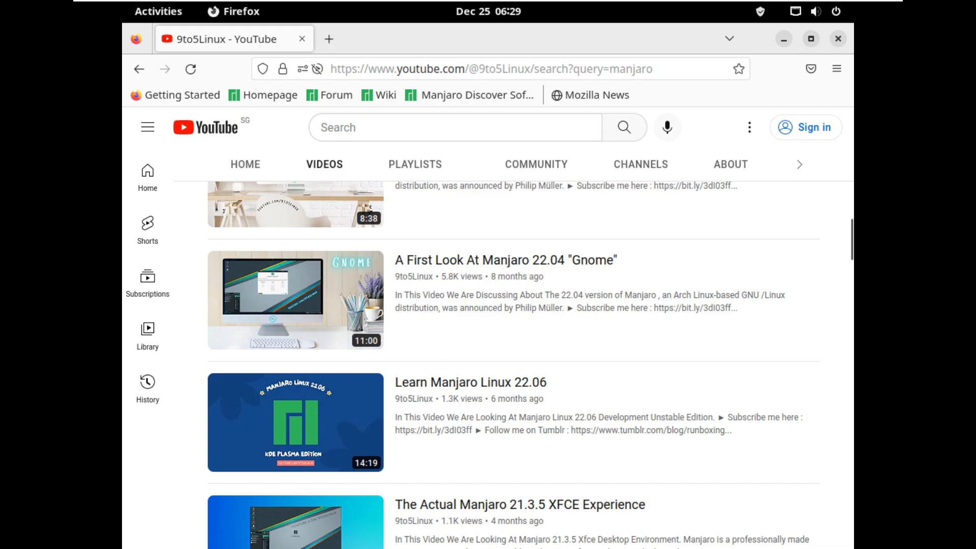
Browse the 9to5Linux channel's full videos list.
{"action": "left_click", "coordinate": [324, 164]}
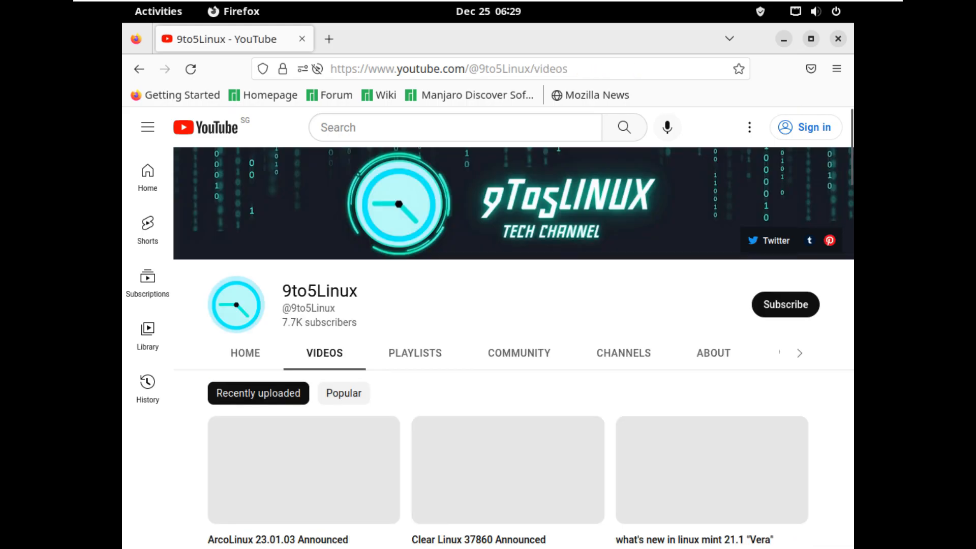
{"action": "scroll", "coordinate": [508, 371], "scroll_direction": "down", "scroll_amount": 2}
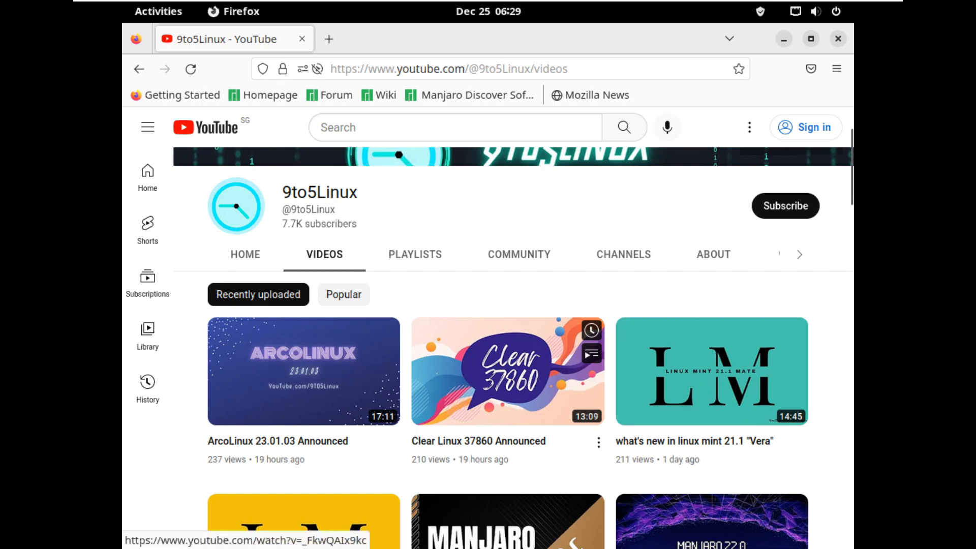
{"action": "scroll", "coordinate": [508, 371], "scroll_direction": "down", "scroll_amount": 4}
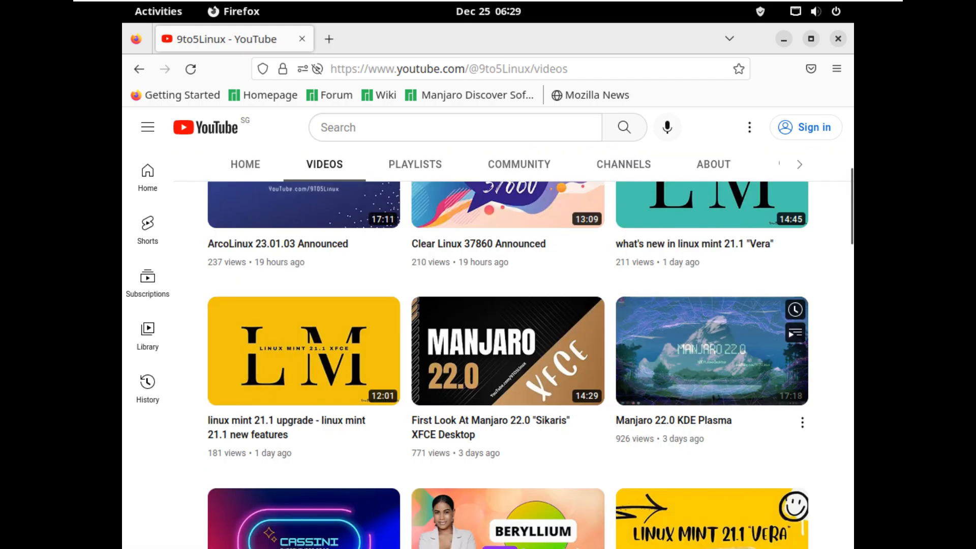
{"action": "scroll", "coordinate": [508, 432], "scroll_direction": "down", "scroll_amount": 2}
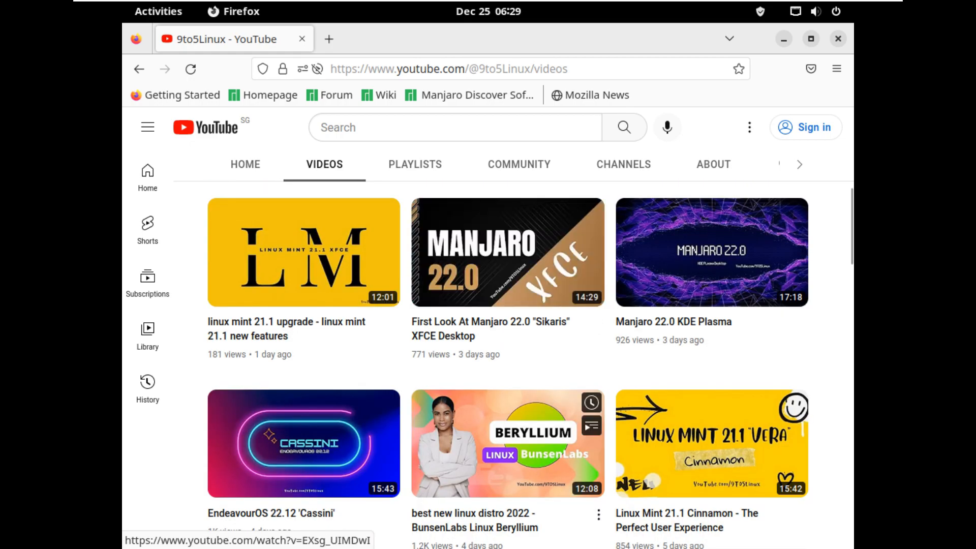
Open the About page and select the channel description and weekly upload schedule text.
{"action": "left_click", "coordinate": [713, 164]}
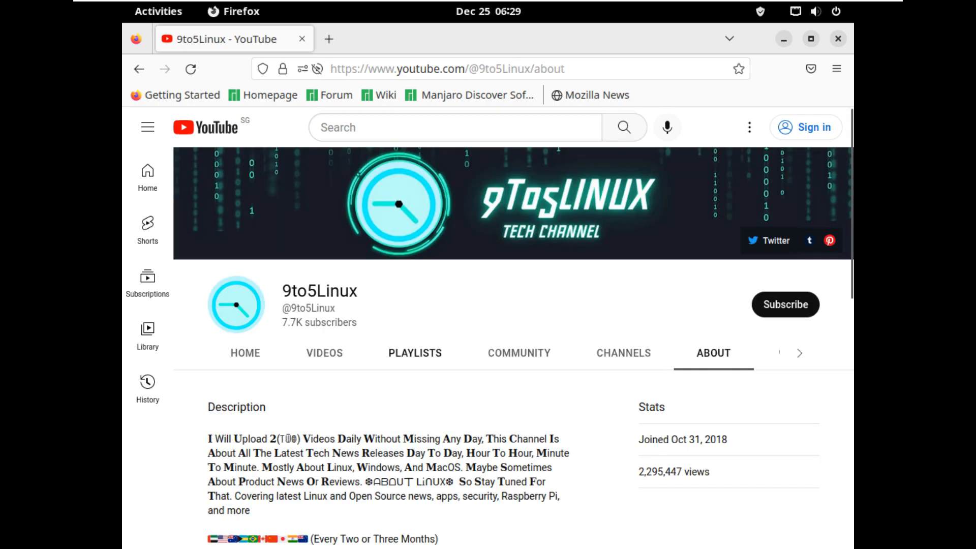
{"action": "left_click_drag", "start_coordinate": [482, 439], "coordinate": [209, 407]}
{"action": "scroll", "coordinate": [386, 331], "scroll_direction": "down", "scroll_amount": 6}
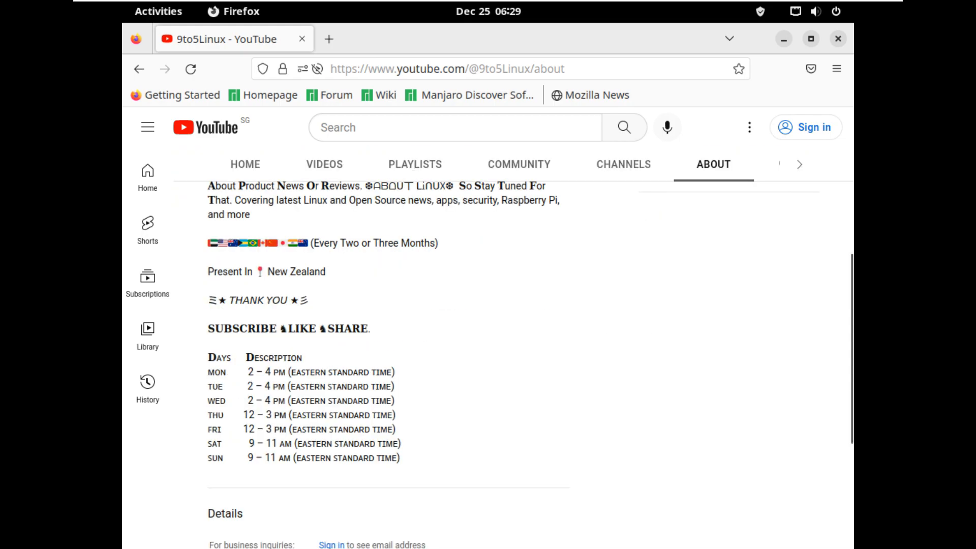
{"action": "left_click_drag", "start_coordinate": [208, 329], "coordinate": [400, 458]}
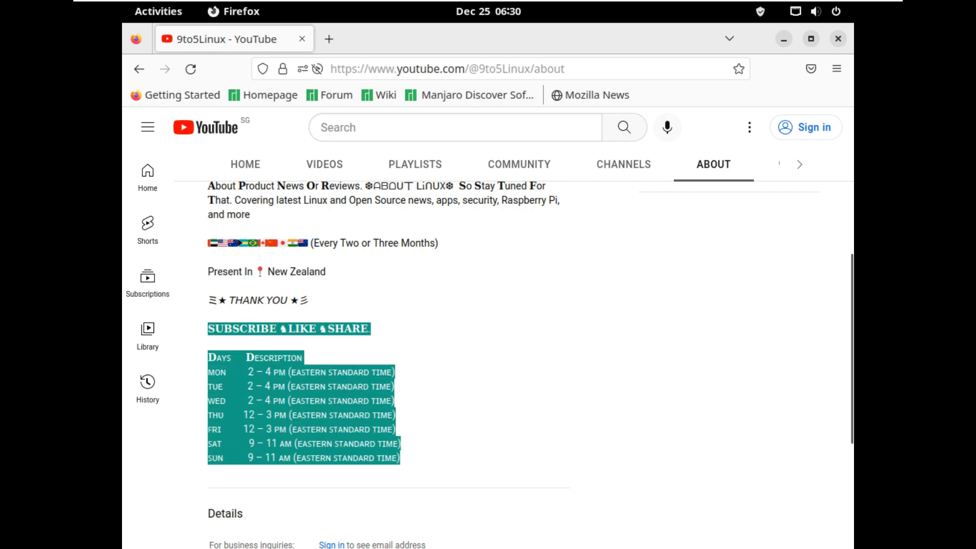
{"action": "scroll", "coordinate": [386, 331], "scroll_direction": "up", "scroll_amount": 1}
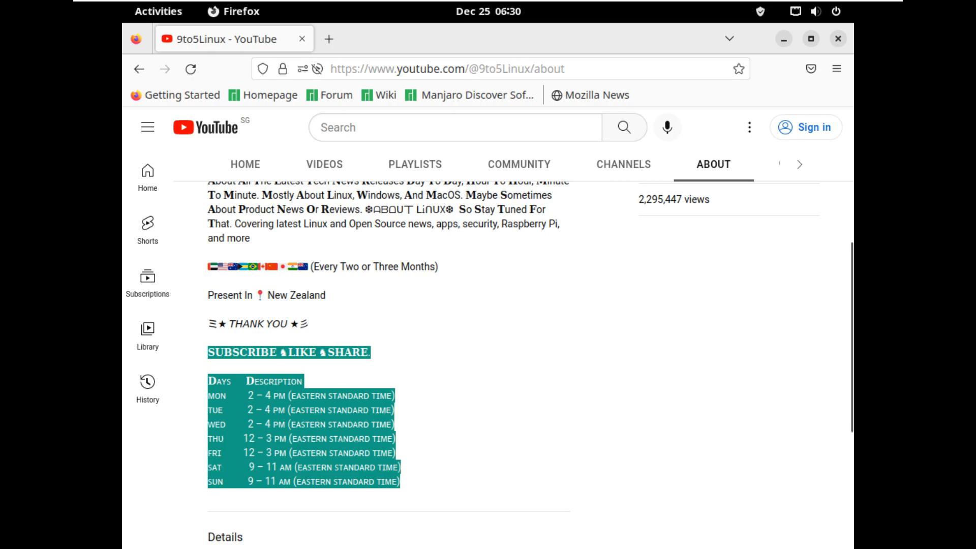
{"action": "scroll", "coordinate": [386, 331], "scroll_direction": "up", "scroll_amount": 5}
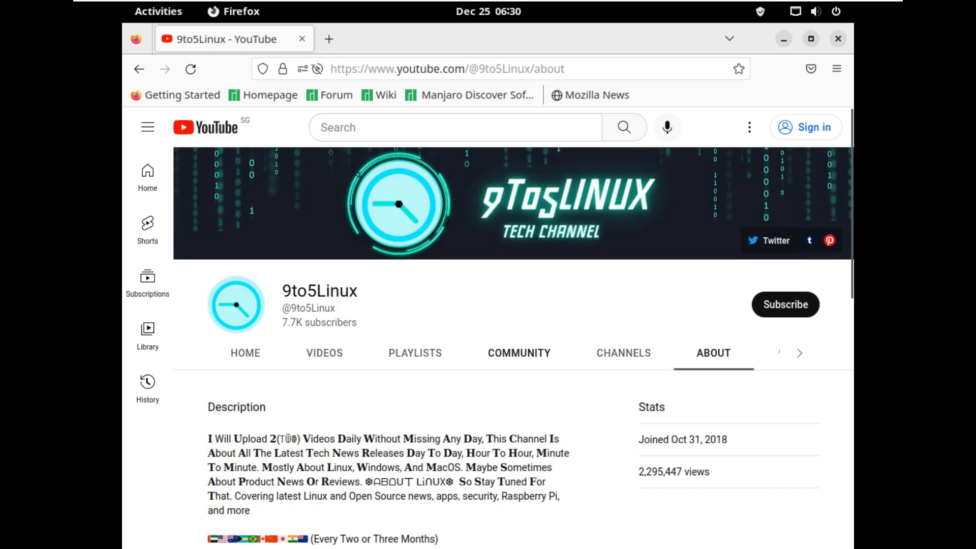
Scroll through the 9to5Linux channel's playlists grid.
{"action": "left_click", "coordinate": [415, 353]}
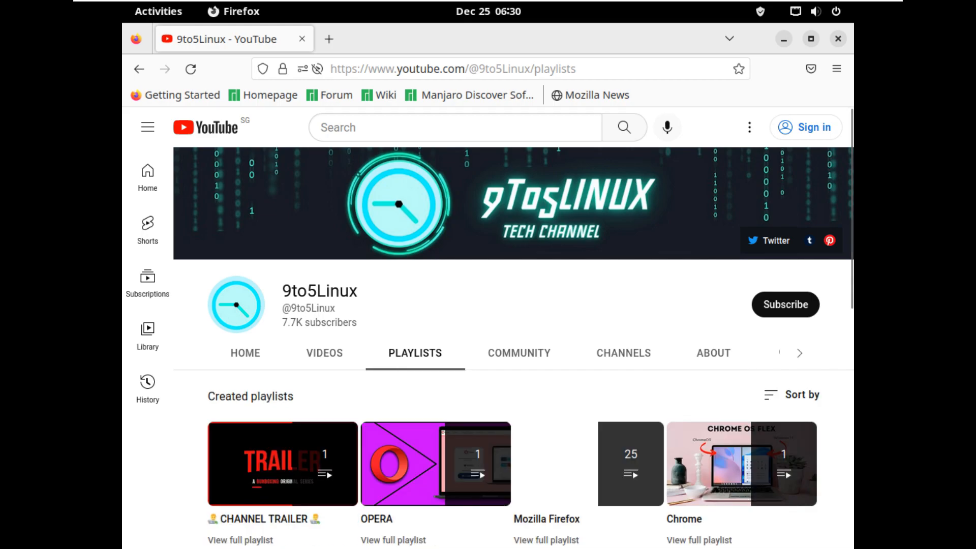
{"action": "scroll", "coordinate": [589, 305], "scroll_direction": "down", "scroll_amount": 2}
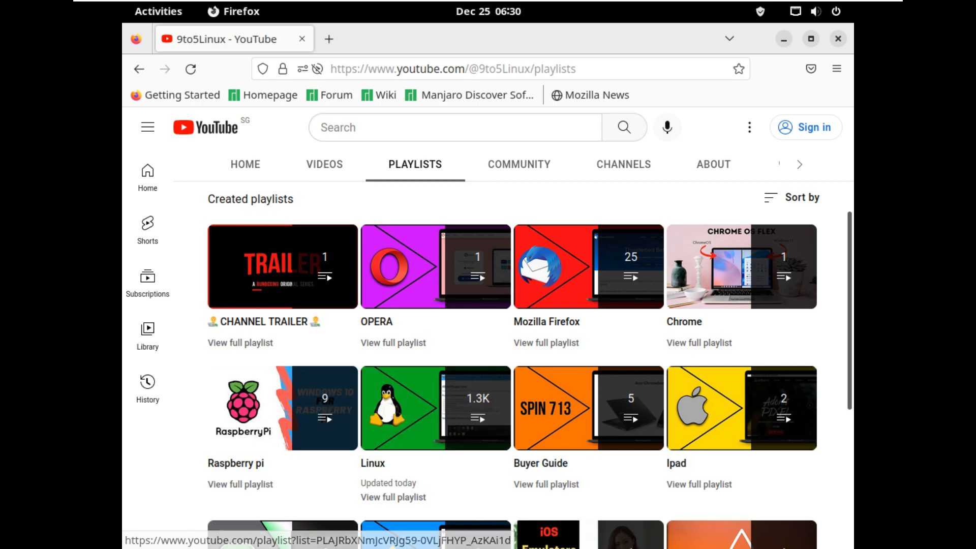
{"action": "scroll", "coordinate": [763, 305], "scroll_direction": "up", "scroll_amount": 4}
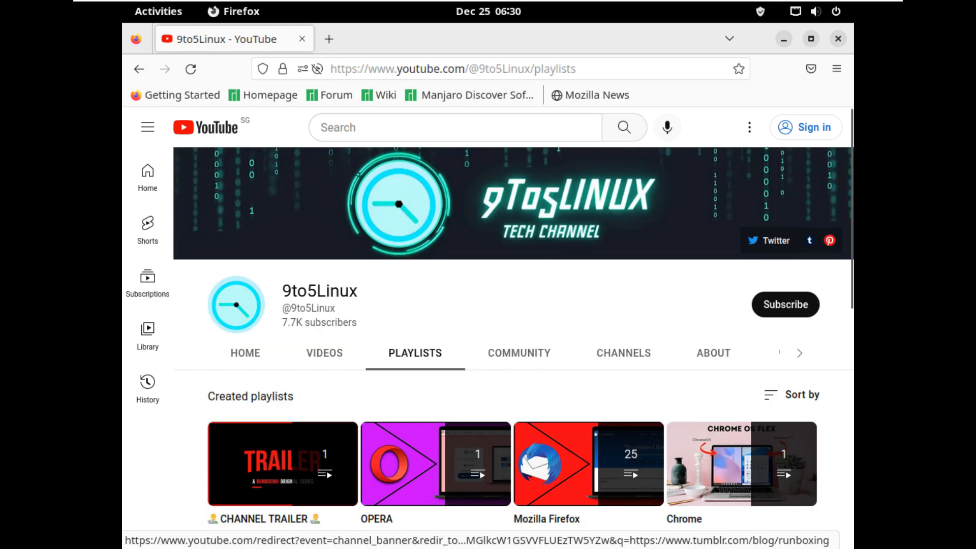
Attempt to subscribe, dismiss the sign-in prompt, and close Firefox.
{"action": "left_click", "coordinate": [785, 305]}
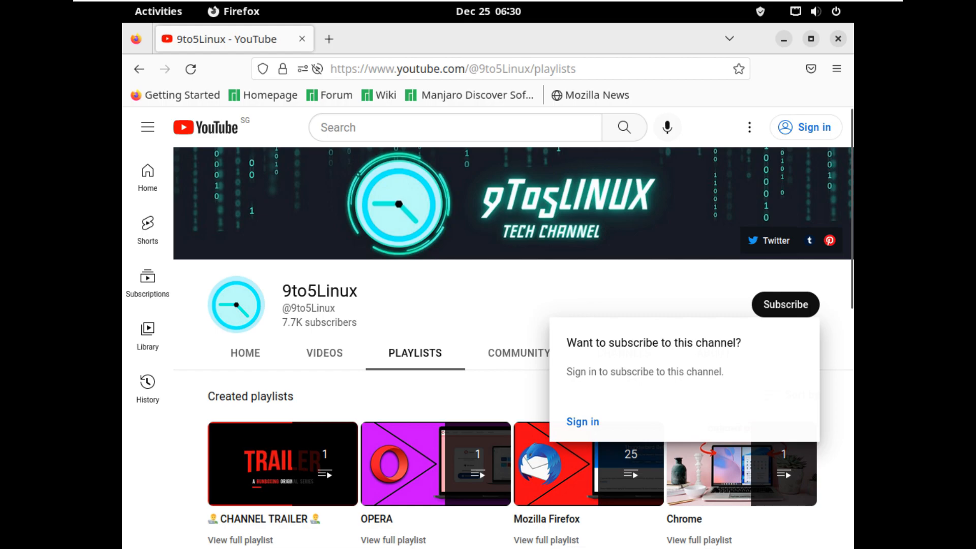
{"action": "left_click", "coordinate": [785, 304]}
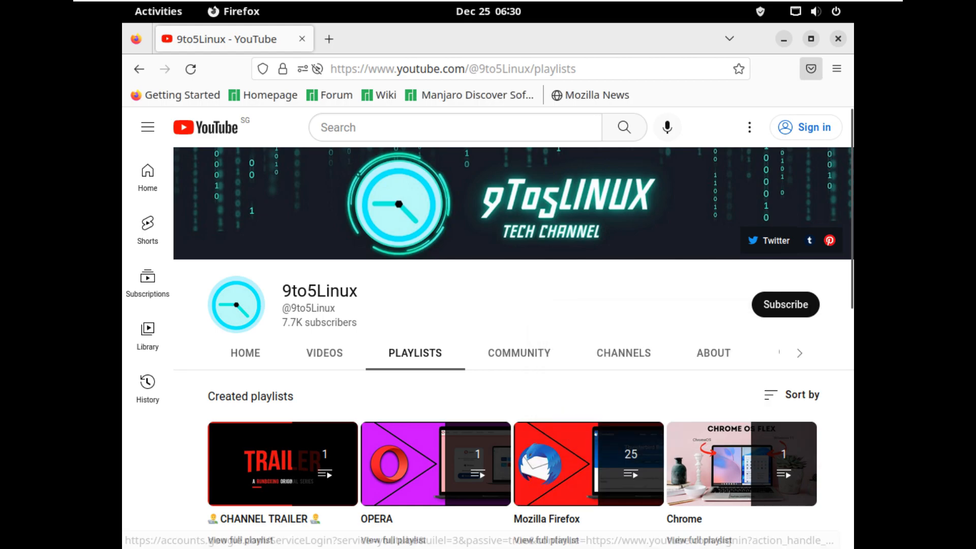
{"action": "left_click", "coordinate": [838, 38]}
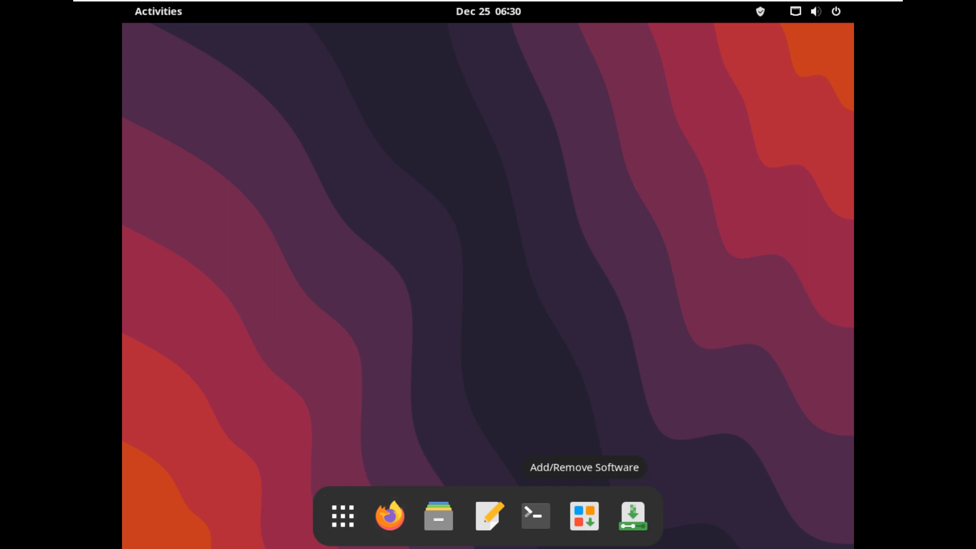
Launch Add/Remove Software and check its About box for the Pamac version.
{"action": "left_click", "coordinate": [584, 516]}
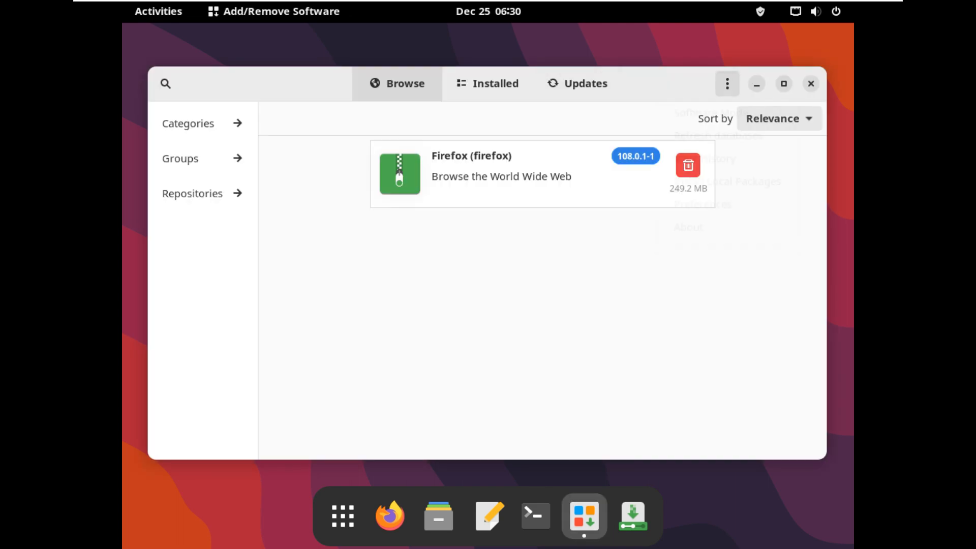
{"action": "left_click", "coordinate": [728, 83]}
{"action": "left_click", "coordinate": [689, 239]}
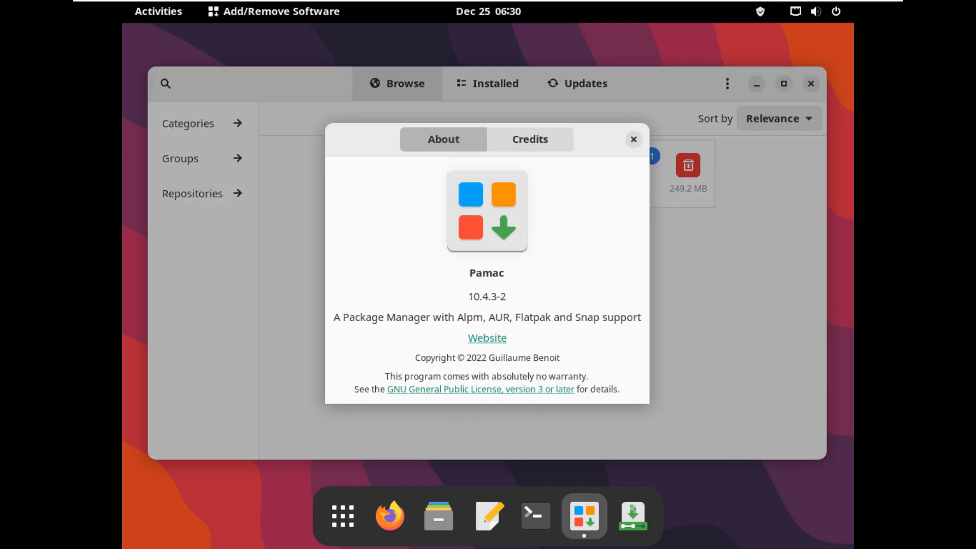
{"action": "left_click", "coordinate": [633, 140]}
Scroll through the list of installed packages.
{"action": "left_click", "coordinate": [487, 83]}
{"action": "scroll", "coordinate": [542, 297], "scroll_direction": "down", "scroll_amount": 6}
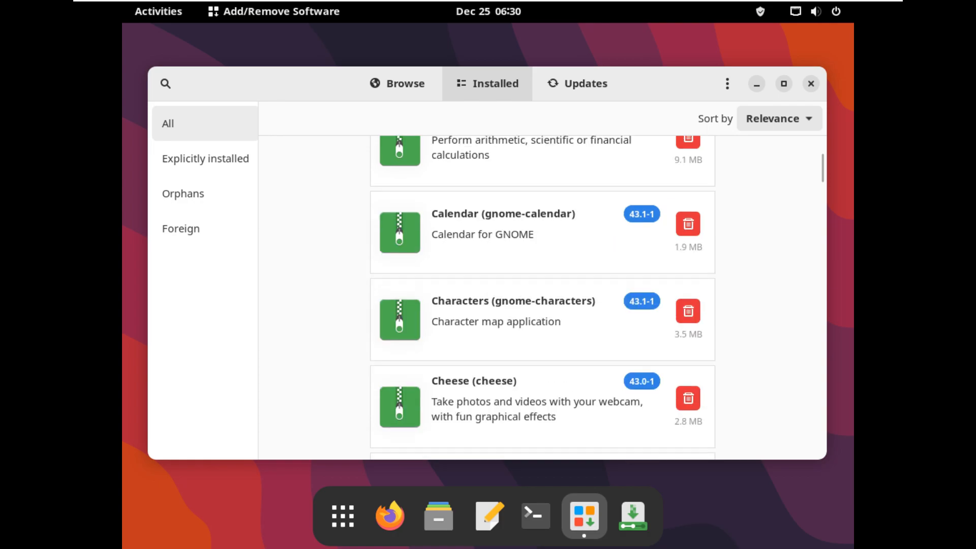
{"action": "scroll", "coordinate": [542, 298], "scroll_direction": "down", "scroll_amount": 3}
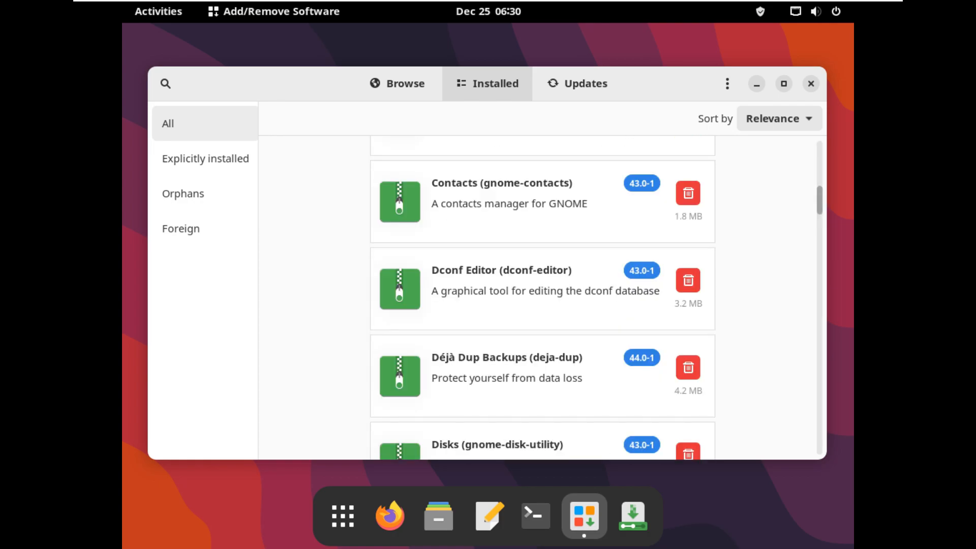
{"action": "scroll", "coordinate": [542, 298], "scroll_direction": "down", "scroll_amount": 15}
{"action": "scroll", "coordinate": [543, 298], "scroll_direction": "down", "scroll_amount": 15}
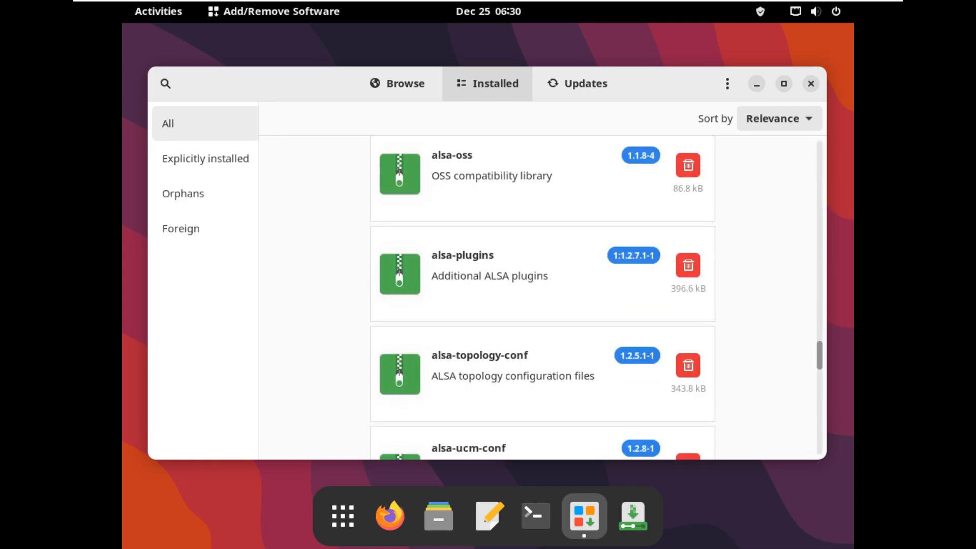
{"action": "scroll", "coordinate": [542, 298], "scroll_direction": "down", "scroll_amount": 10}
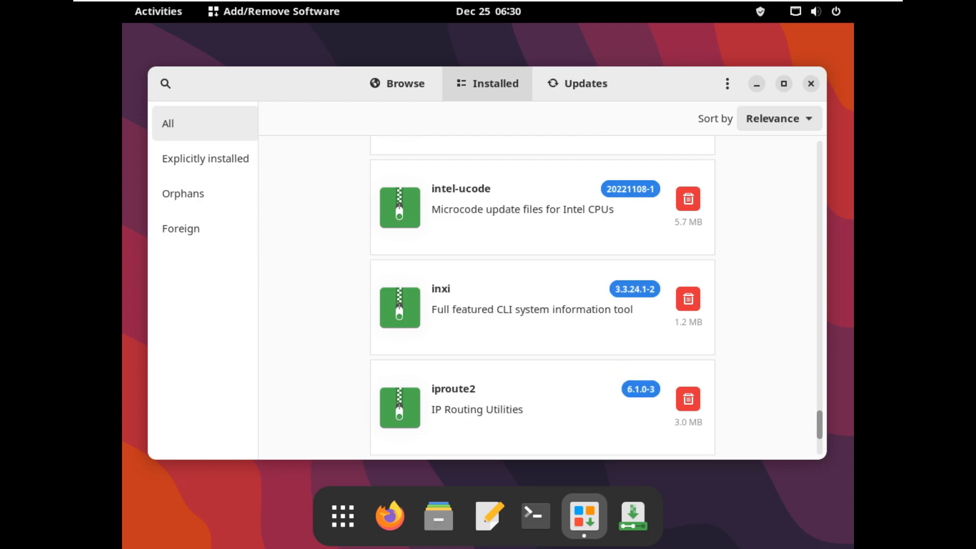
{"action": "scroll", "coordinate": [543, 298], "scroll_direction": "down", "scroll_amount": 15}
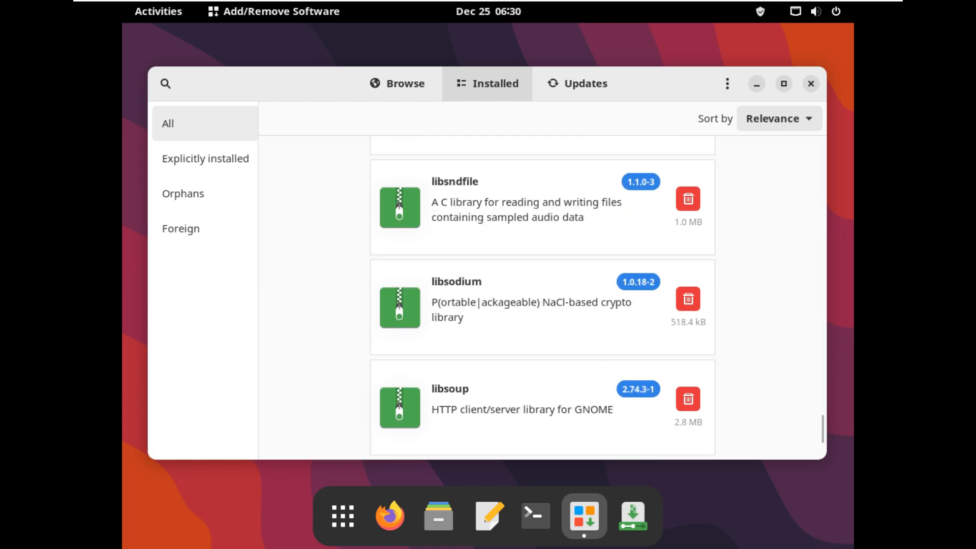
Confirm the system is up to date, view About again, and close Pamac.
{"action": "left_click", "coordinate": [577, 84]}
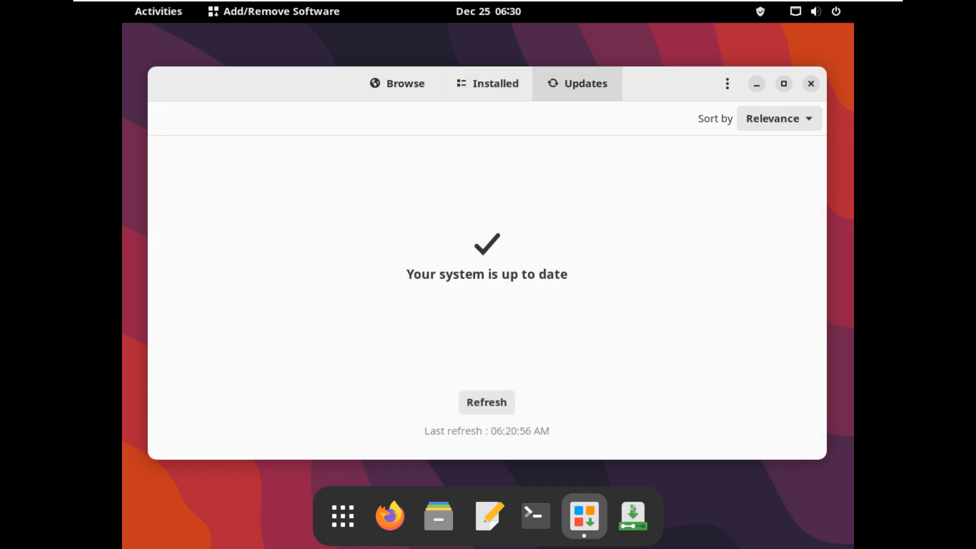
{"action": "left_click", "coordinate": [727, 84]}
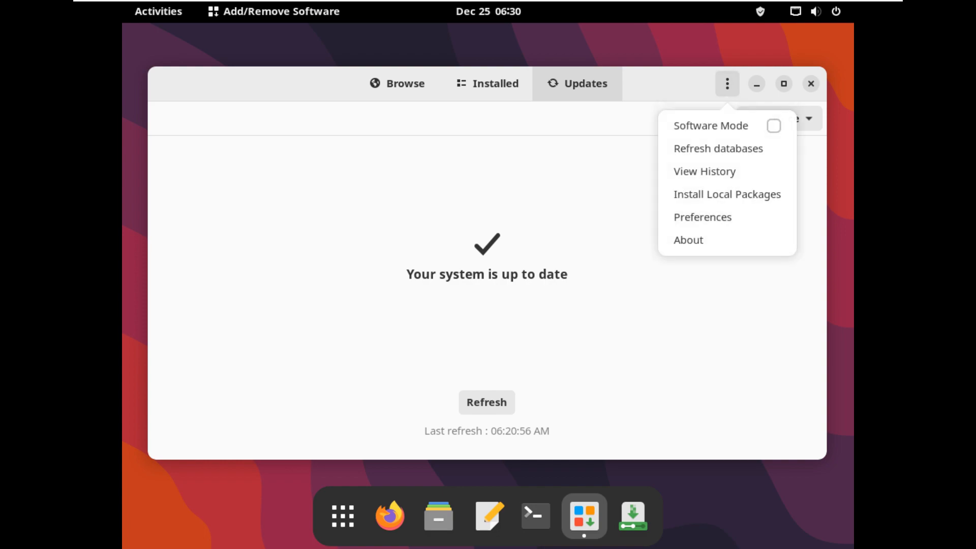
{"action": "left_click", "coordinate": [681, 240]}
{"action": "left_click", "coordinate": [633, 139]}
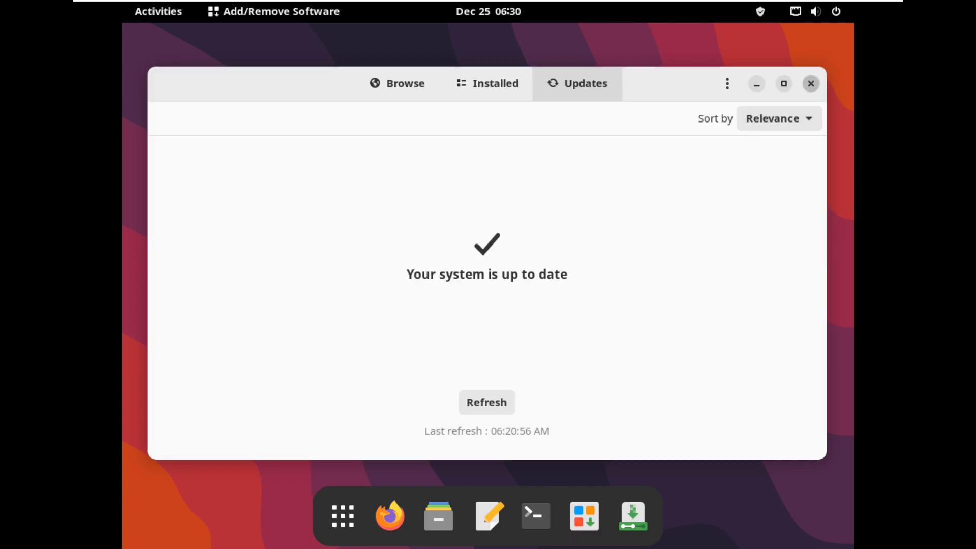
{"action": "left_click", "coordinate": [811, 84]}
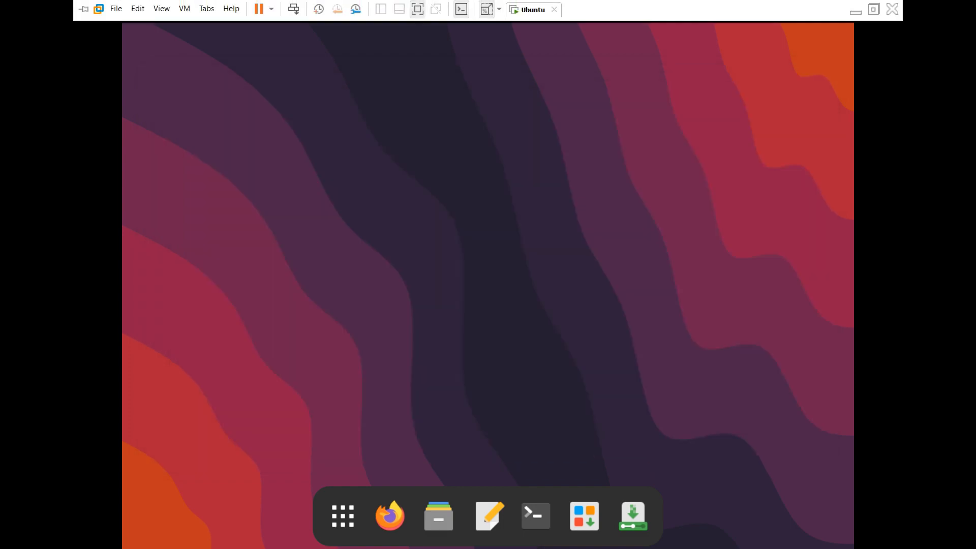
Power off the live session from the quick settings power menu.
{"action": "left_click", "coordinate": [816, 11]}
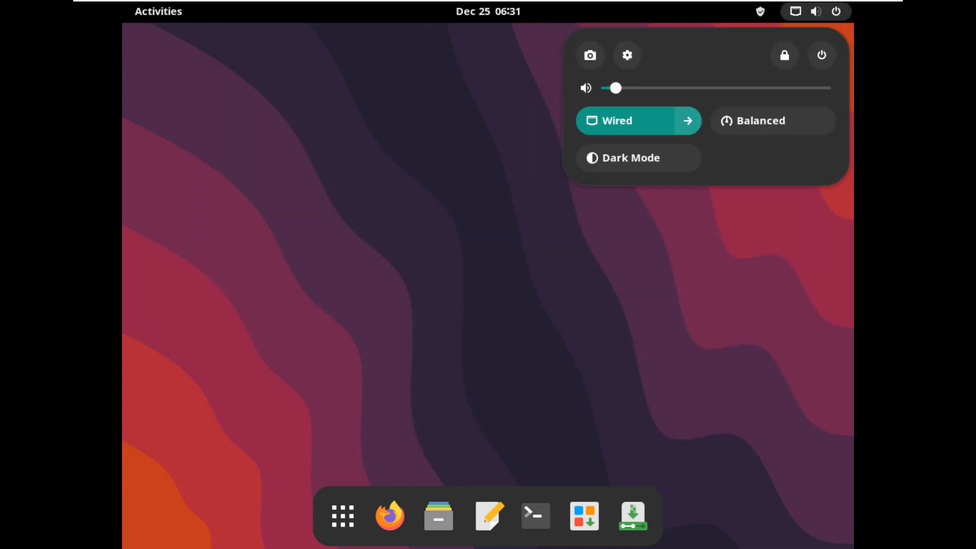
{"action": "left_click", "coordinate": [821, 54]}
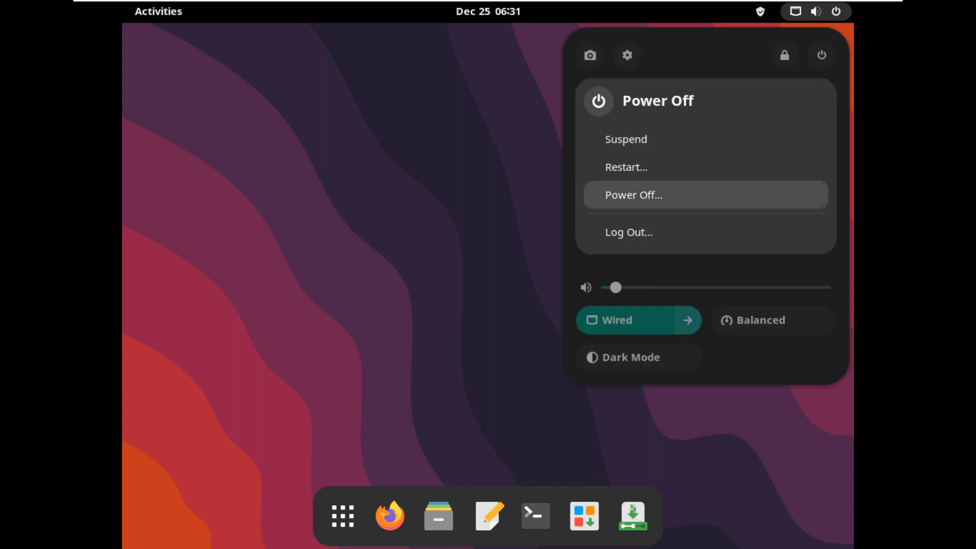
{"action": "key", "text": "Return"}
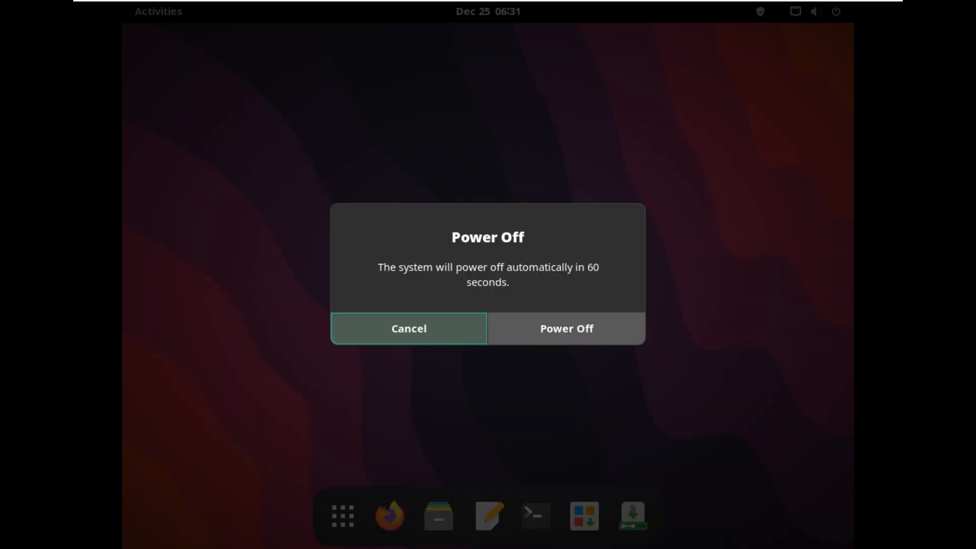
{"action": "key", "text": "Tab"}
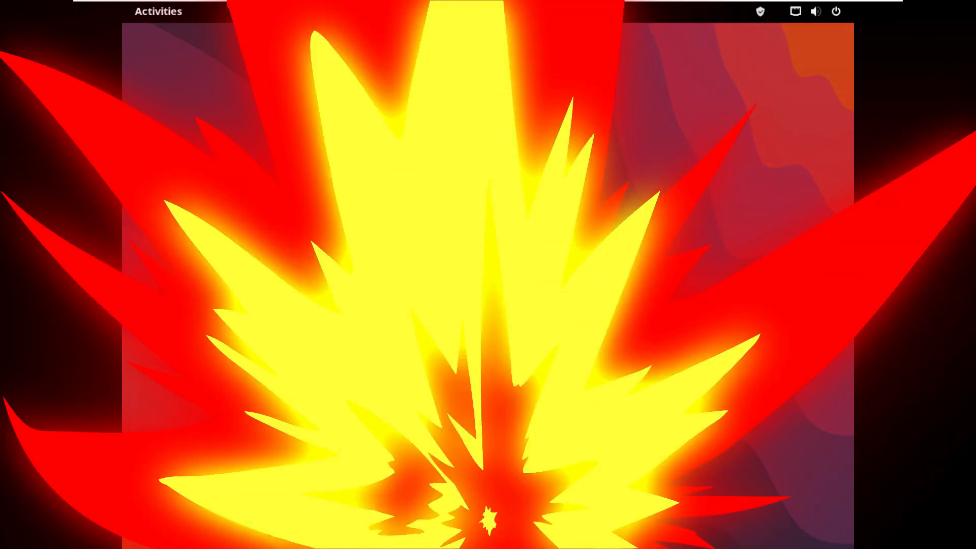